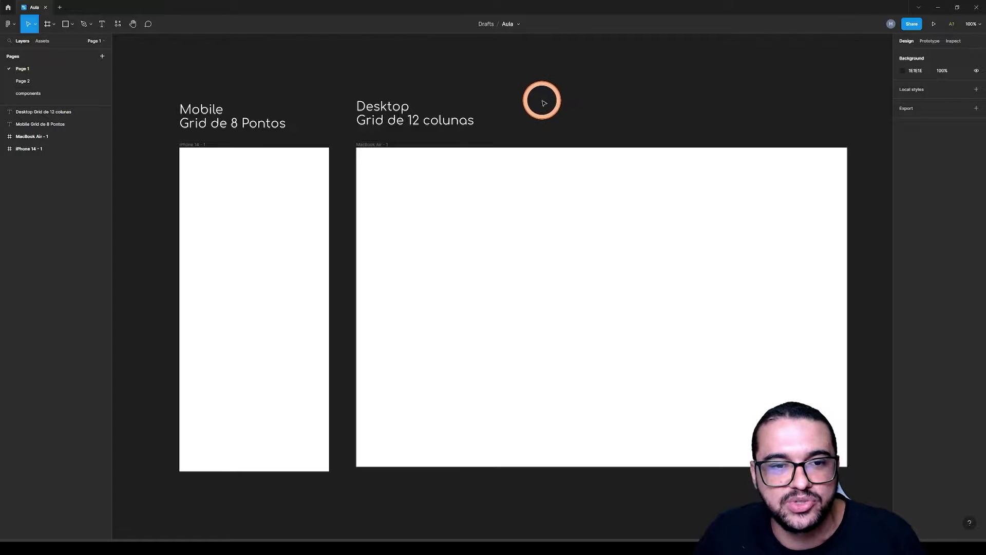
{"action": "left_click", "coordinate": [204, 146]}
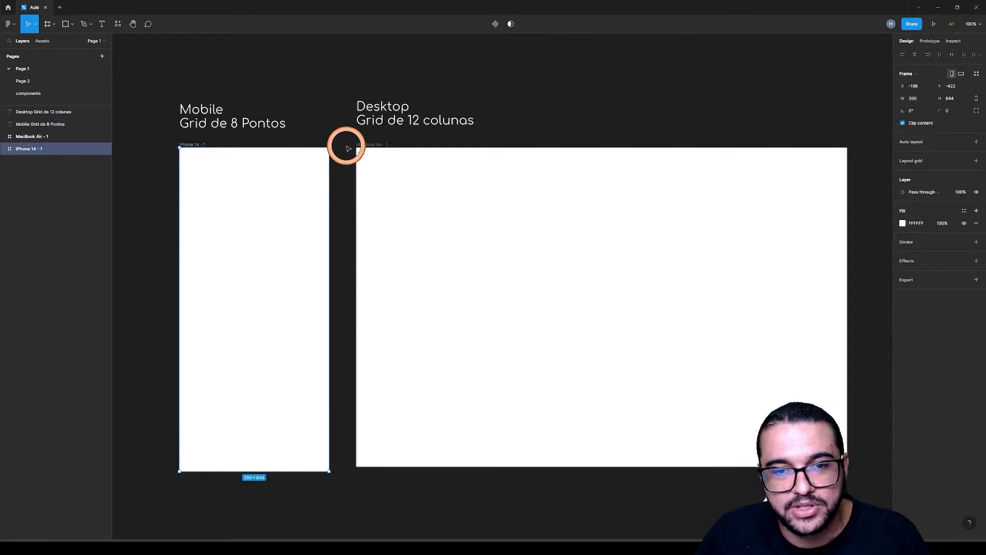
{"action": "left_click", "coordinate": [363, 146]}
{"action": "left_click", "coordinate": [342, 136]}
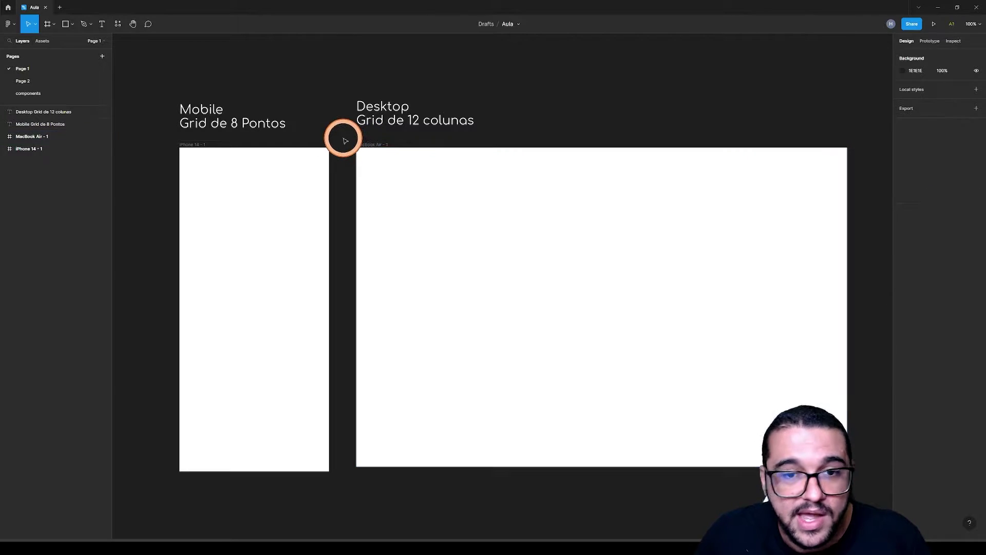
{"action": "scroll", "coordinate": [367, 137], "scroll_direction": "down", "scroll_amount": 2}
{"action": "scroll", "coordinate": [438, 181], "scroll_direction": "up", "scroll_amount": 3}
Look through the preset frame sizes for phones, tablets, watches and presentations
{"action": "key", "text": "f"}
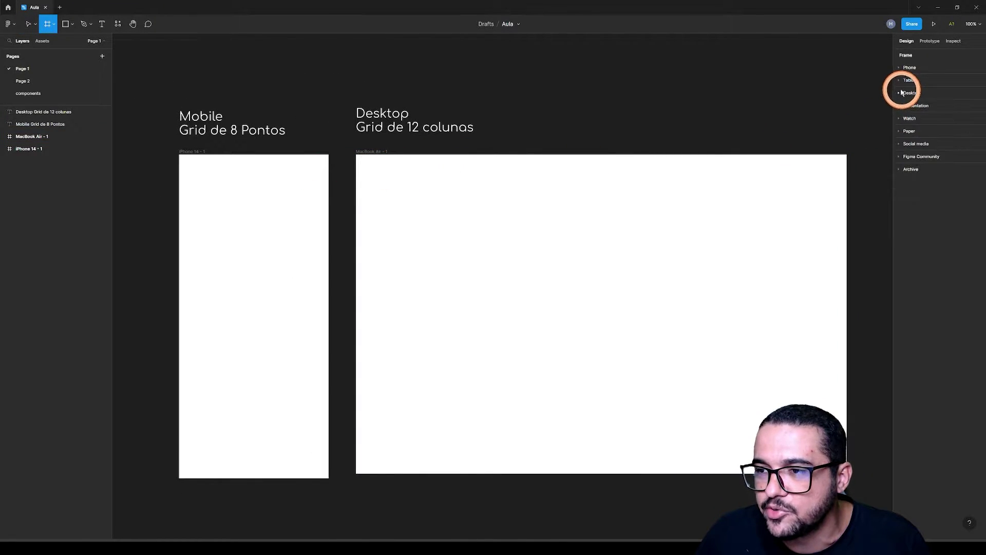
{"action": "left_click", "coordinate": [899, 68]}
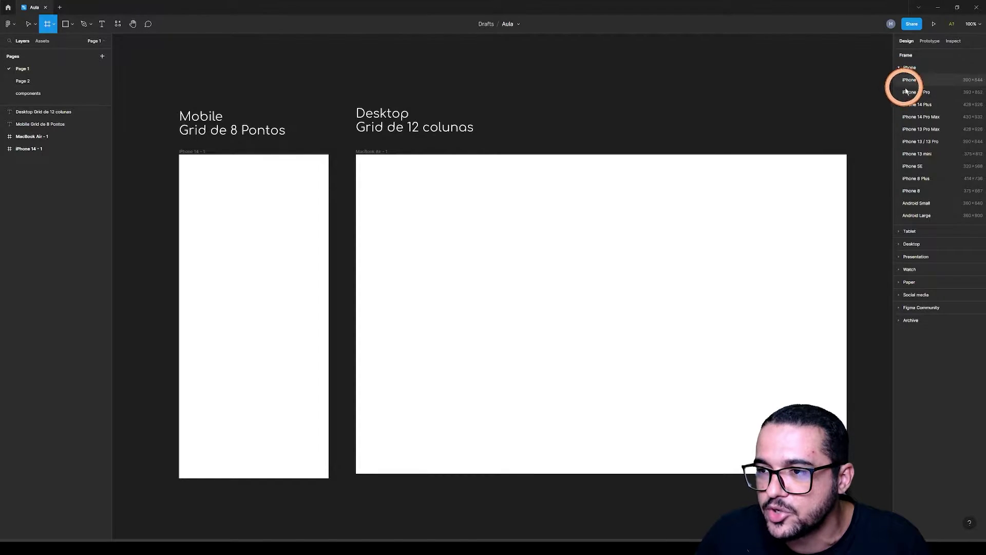
{"action": "left_click", "coordinate": [901, 232]}
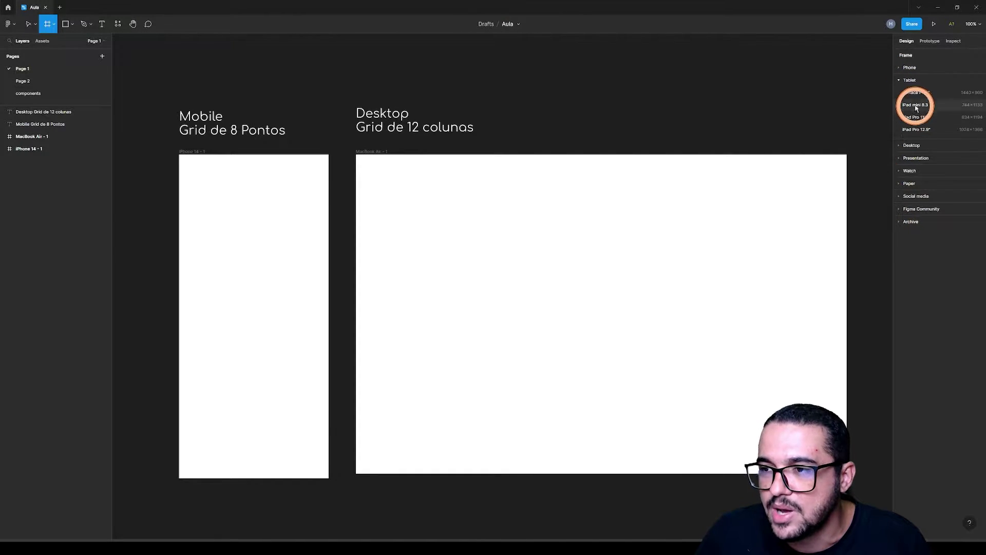
{"action": "left_click", "coordinate": [901, 81]}
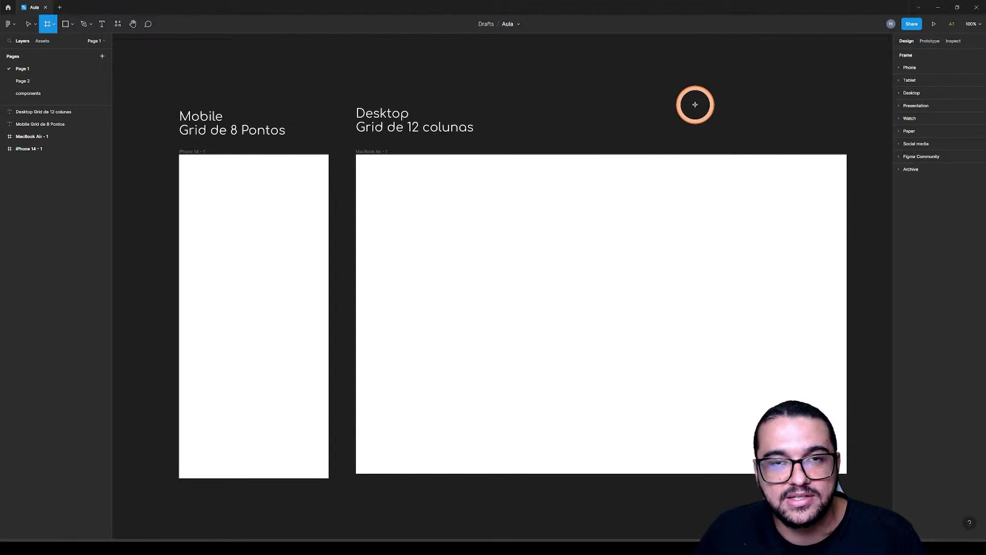
{"action": "left_click", "coordinate": [901, 118]}
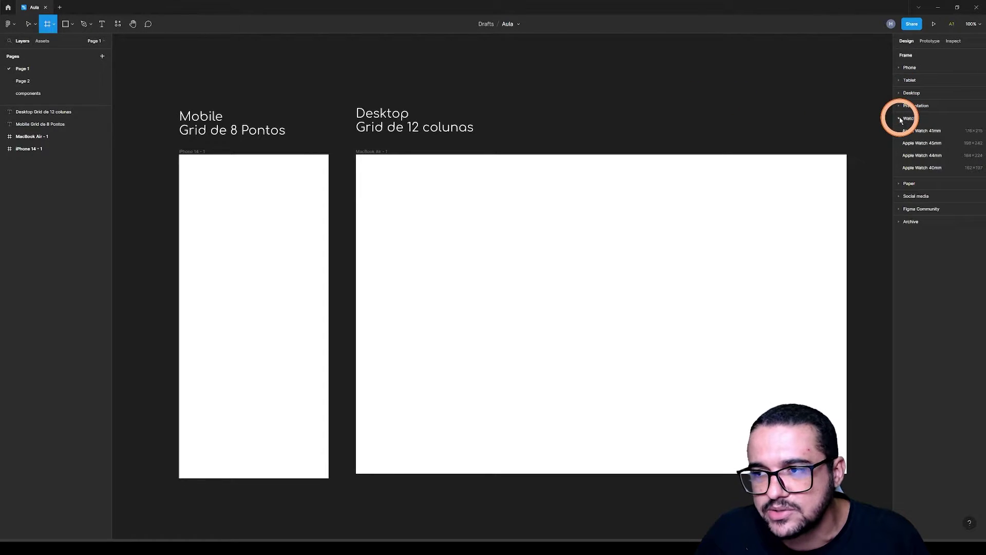
{"action": "left_click", "coordinate": [900, 118]}
{"action": "left_click", "coordinate": [899, 105]}
{"action": "left_click", "coordinate": [899, 106]}
{"action": "key", "text": "Escape"}
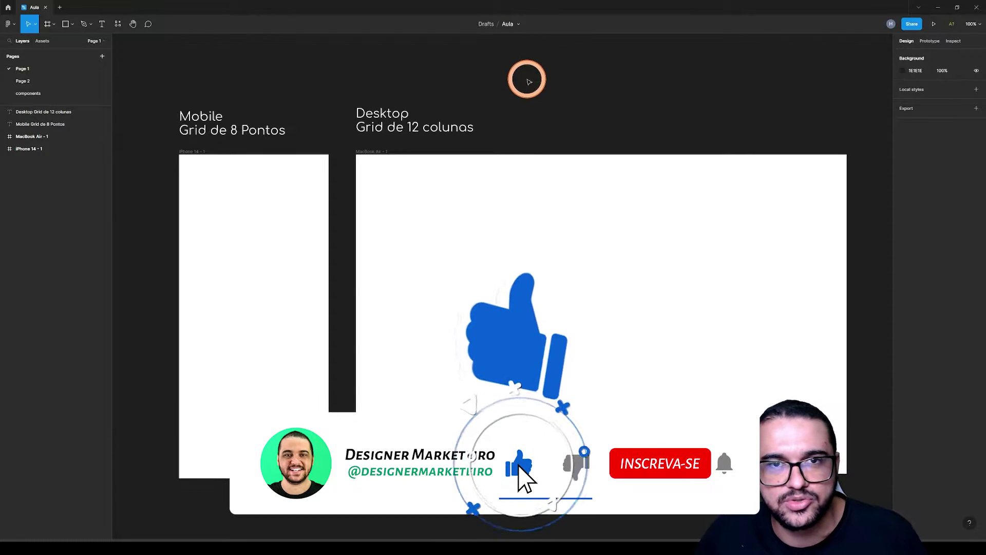
{"action": "key", "text": "f"}
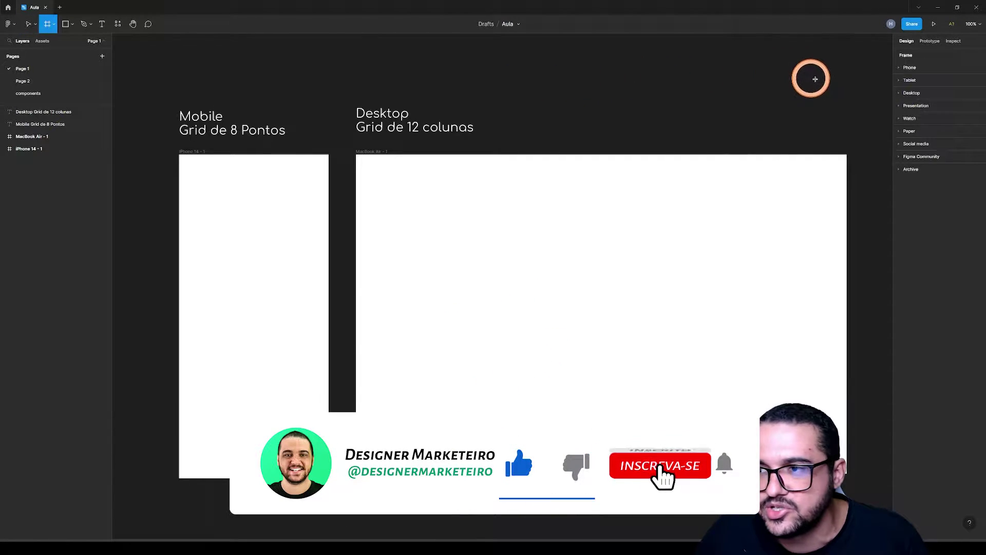
{"action": "left_click", "coordinate": [908, 70]}
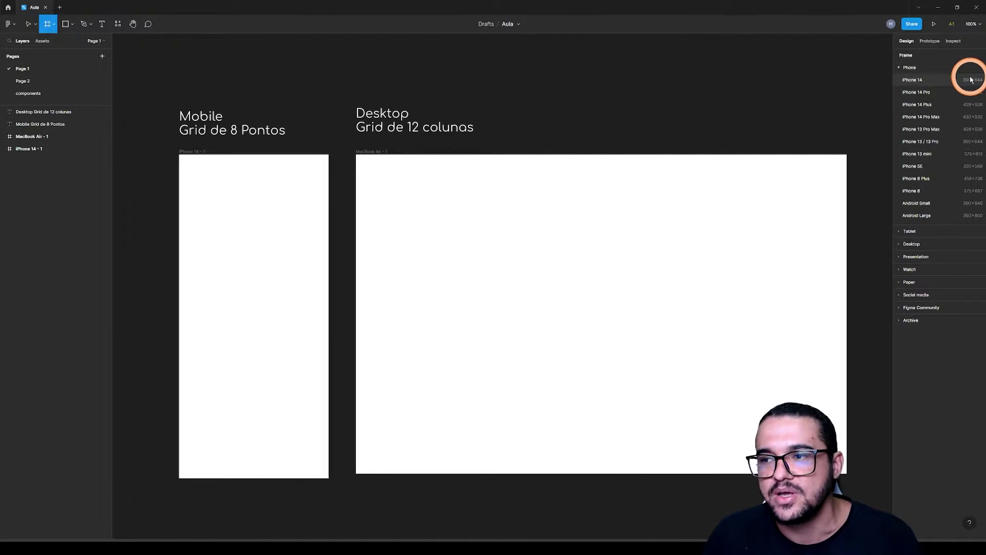
{"action": "left_click", "coordinate": [900, 68]}
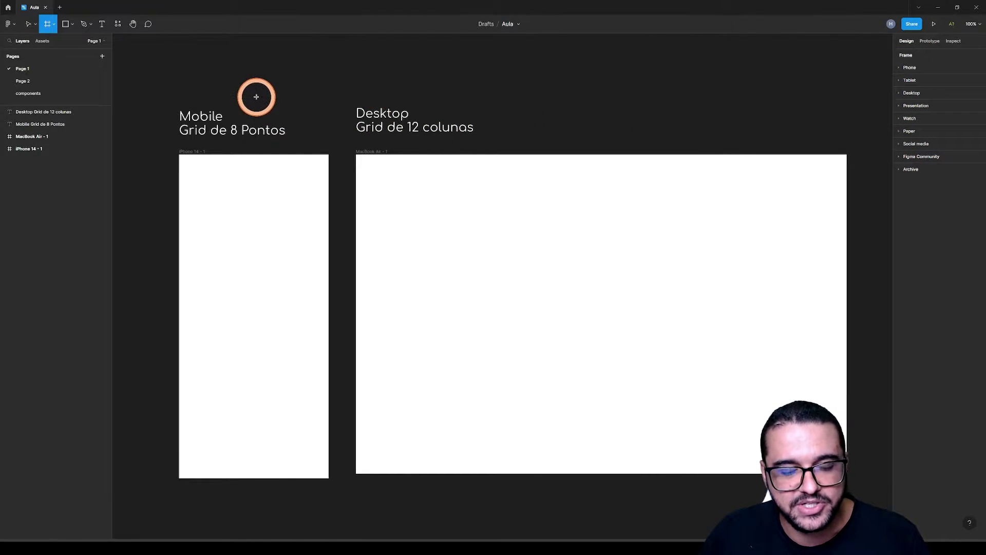
{"action": "key", "text": "Escape"}
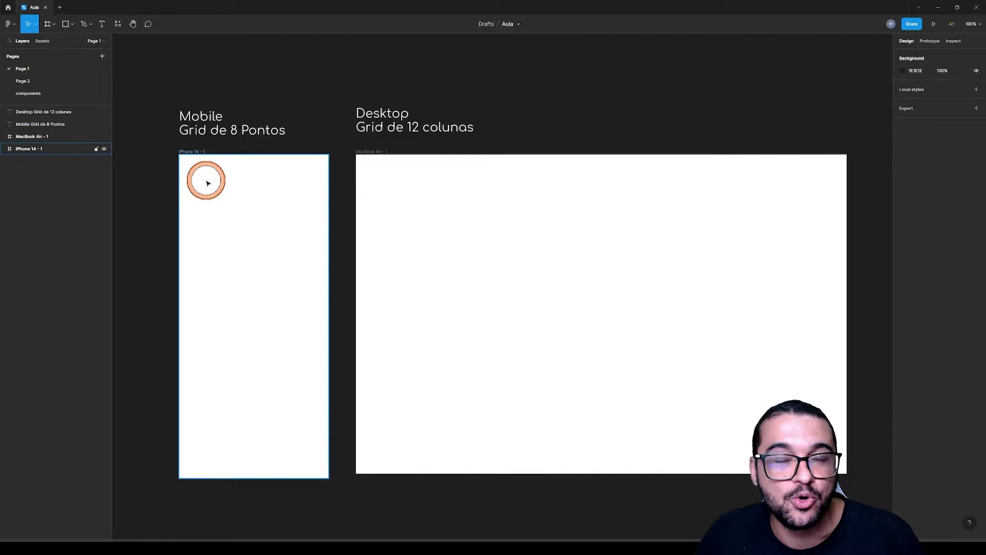
Add a layout grid to the iPhone 14 mobile frame
{"action": "left_click", "coordinate": [198, 153]}
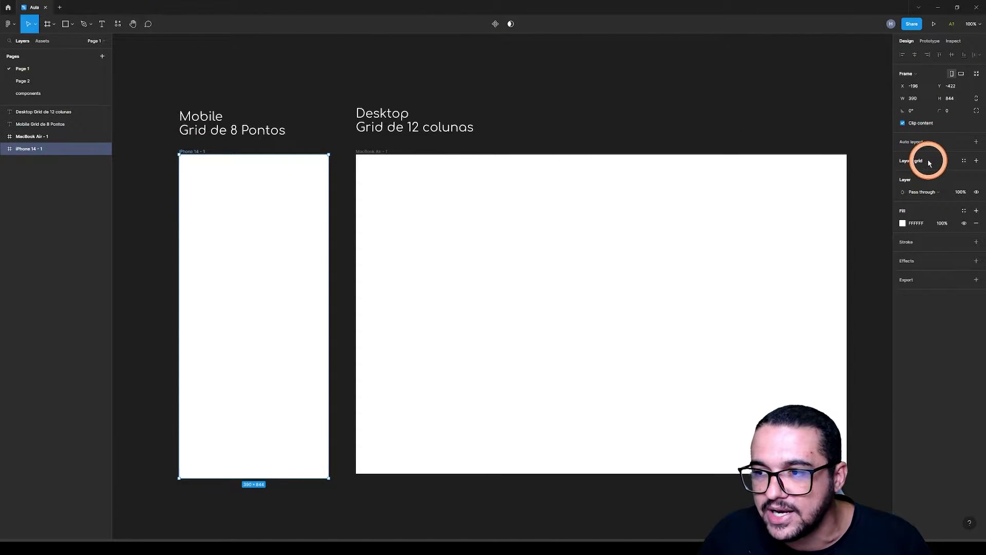
{"action": "left_click", "coordinate": [977, 162]}
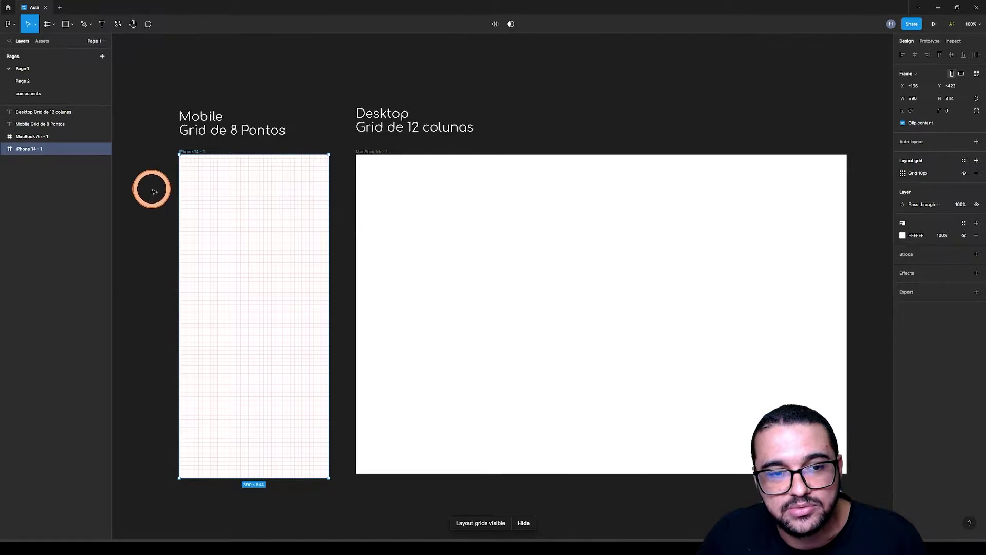
Draw a small trial rectangle, about 10 px wide and 4 px high, against the mobile frame's left edge
{"action": "scroll", "coordinate": [178, 194], "scroll_direction": "up", "scroll_amount": 5, "text": "ctrl"}
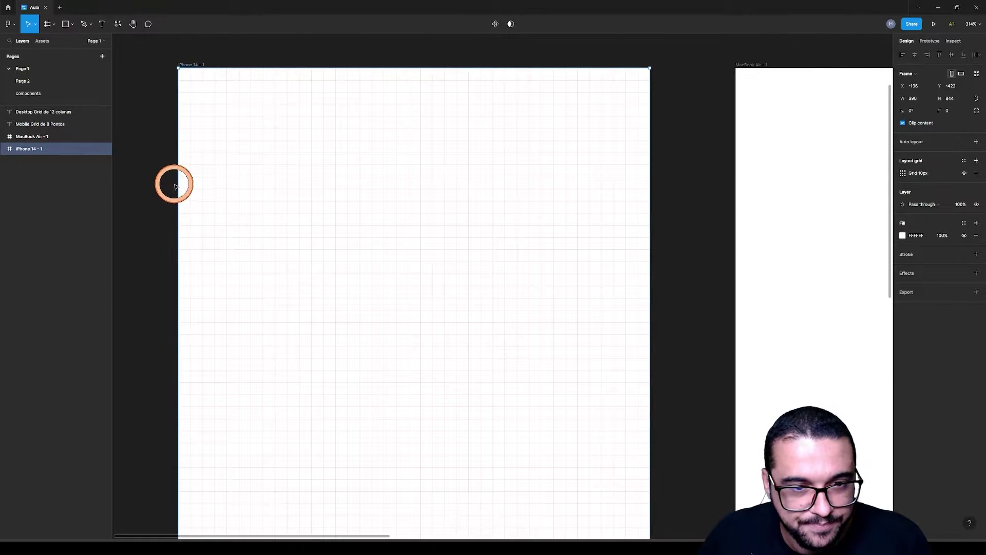
{"action": "scroll", "coordinate": [179, 184], "scroll_direction": "up", "scroll_amount": 5, "text": "ctrl"}
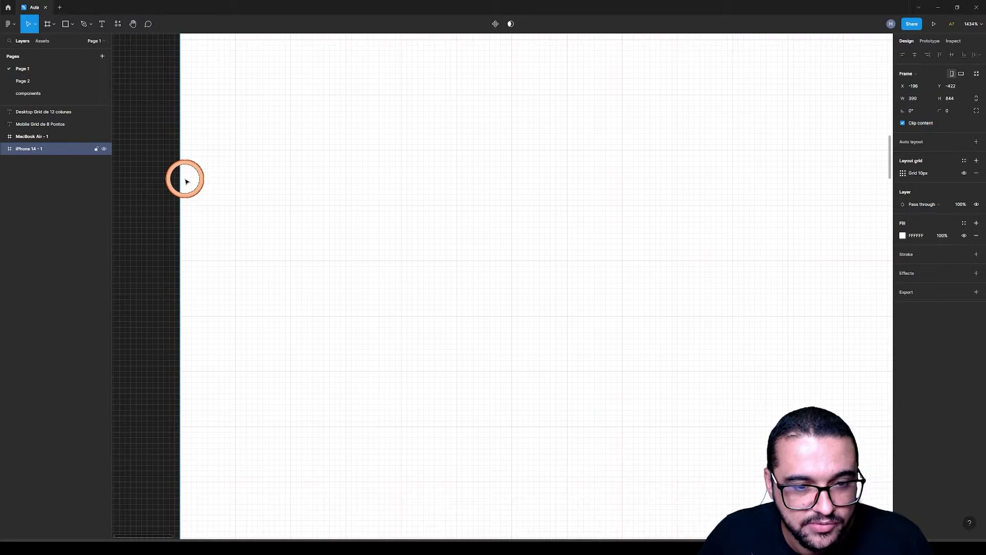
{"action": "key", "text": "r"}
{"action": "left_click_drag", "start_coordinate": [181, 174], "coordinate": [204, 195]}
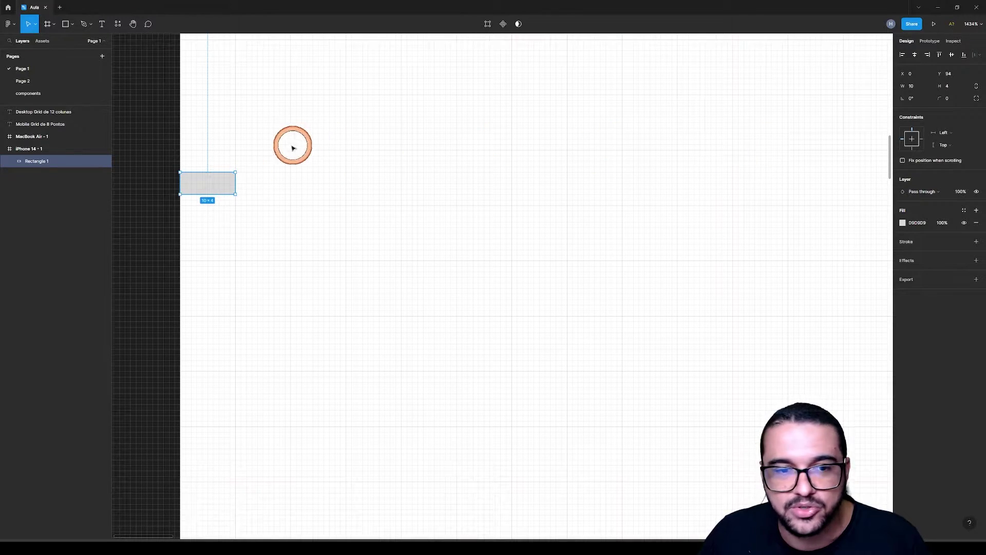
{"action": "scroll", "coordinate": [271, 255], "scroll_direction": "down", "scroll_amount": 3}
{"action": "scroll", "coordinate": [282, 233], "scroll_direction": "down", "scroll_amount": 5}
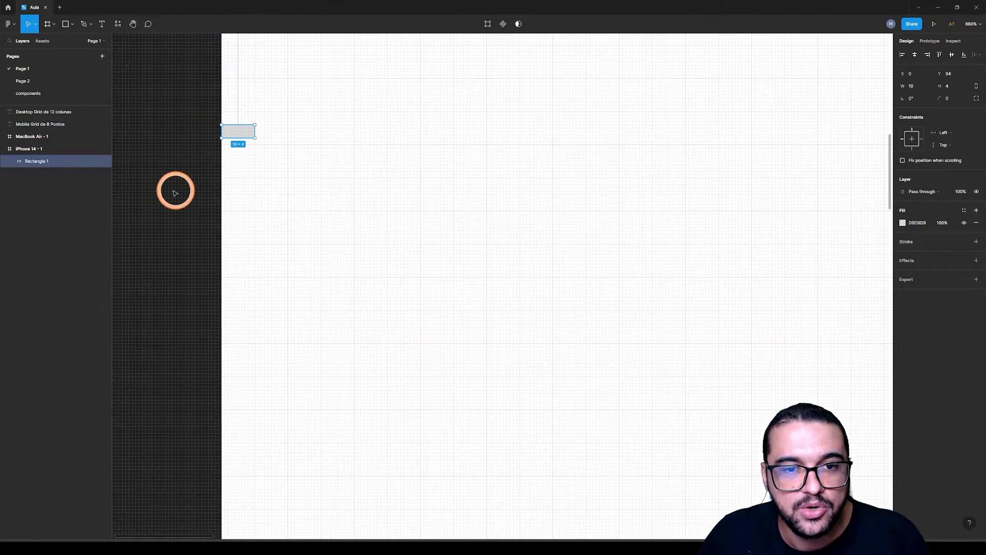
{"action": "left_click", "coordinate": [175, 193]}
{"action": "scroll", "coordinate": [232, 268], "scroll_direction": "down", "scroll_amount": 8}
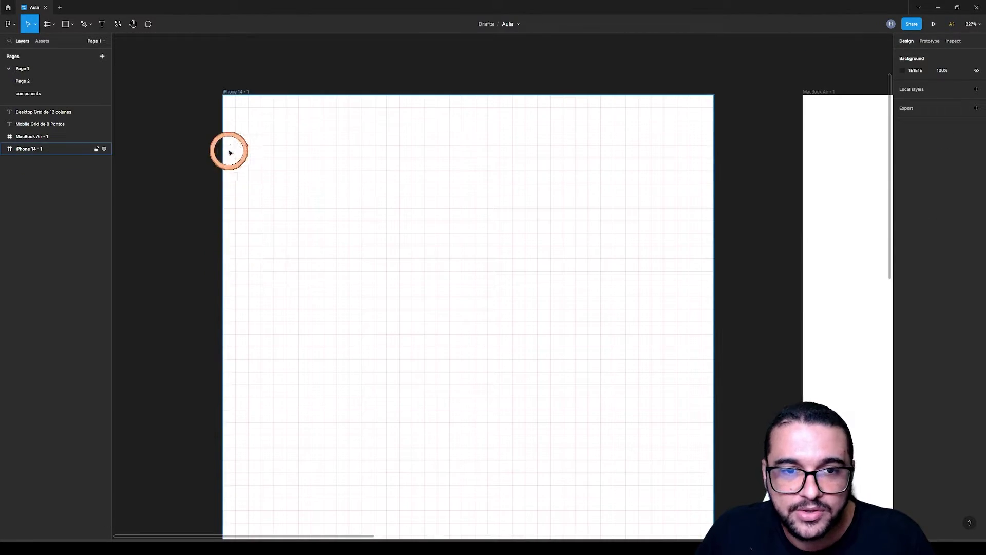
{"action": "scroll", "coordinate": [192, 162], "scroll_direction": "down", "scroll_amount": 5}
{"action": "scroll", "coordinate": [174, 170], "scroll_direction": "up", "scroll_amount": 2}
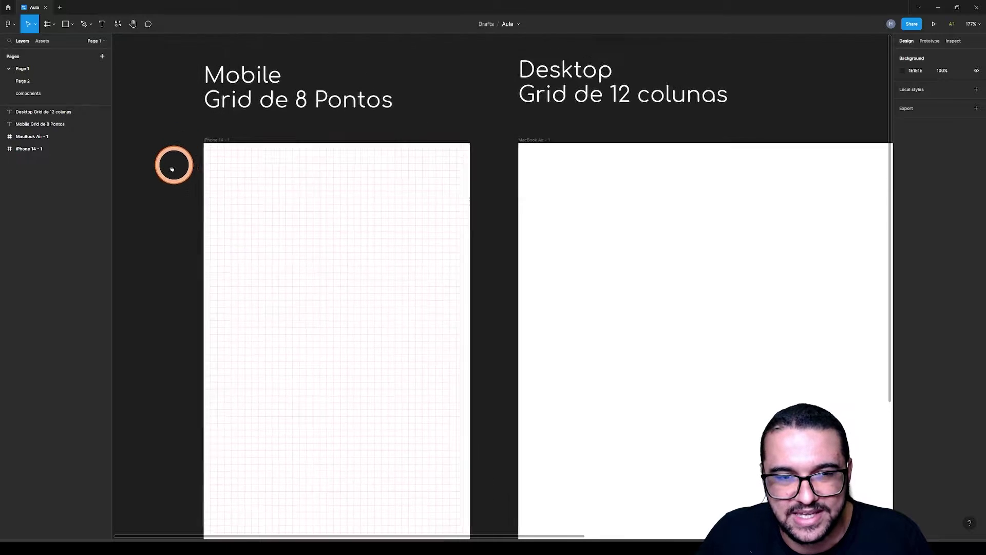
Set the grid size of the iPhone 14 frame's layout grid to 8 px
{"action": "left_click", "coordinate": [187, 178]}
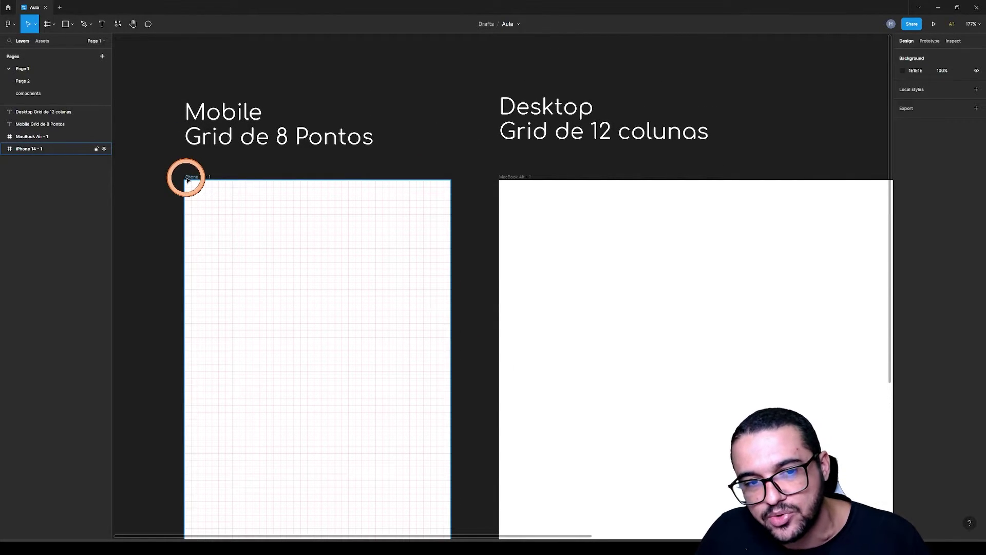
{"action": "left_click", "coordinate": [188, 178]}
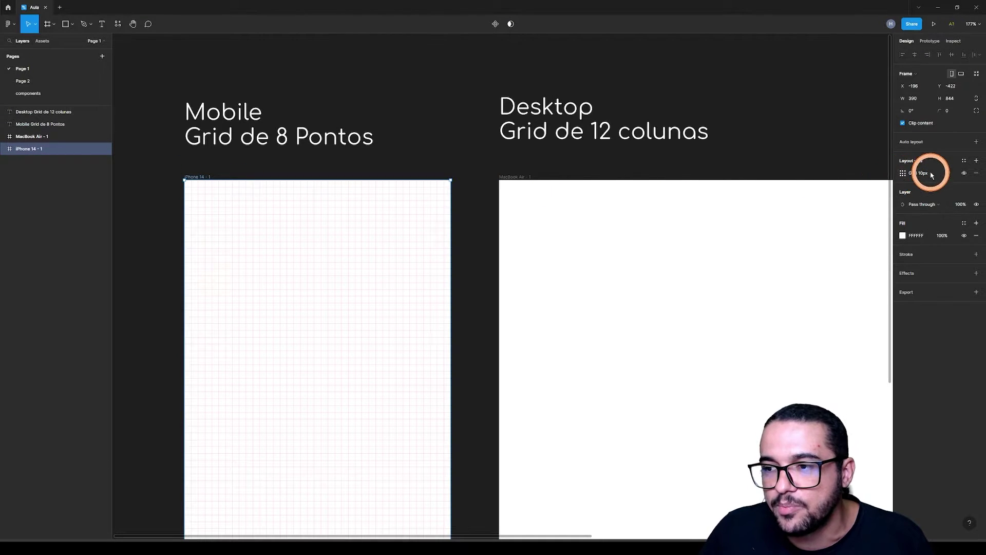
{"action": "left_click", "coordinate": [903, 175]}
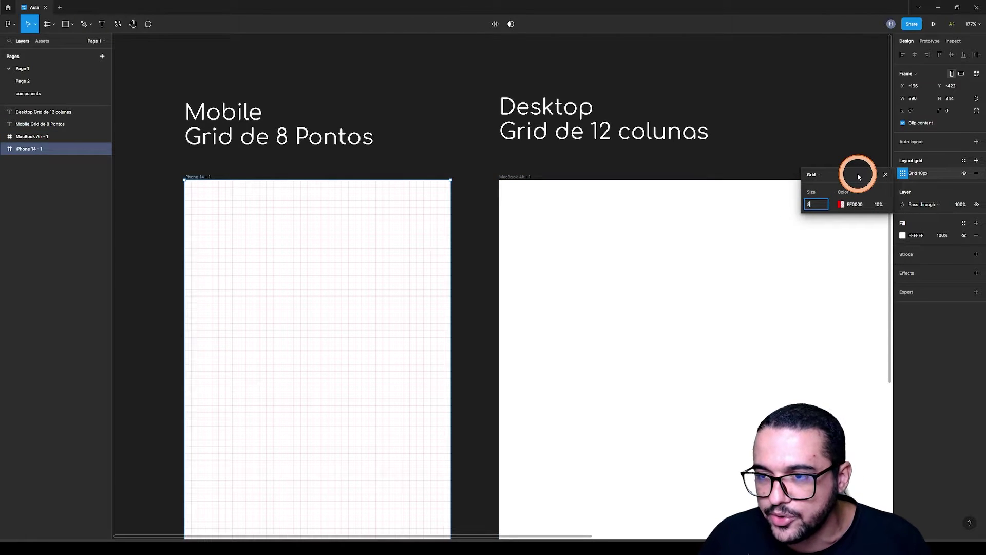
{"action": "type", "text": "8"}
{"action": "key", "text": "Return"}
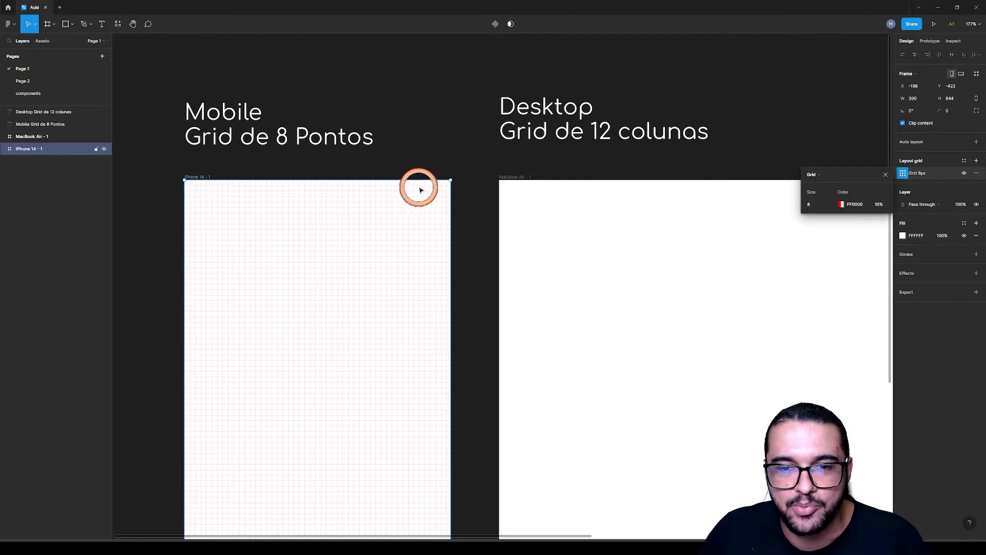
{"action": "left_click", "coordinate": [244, 163]}
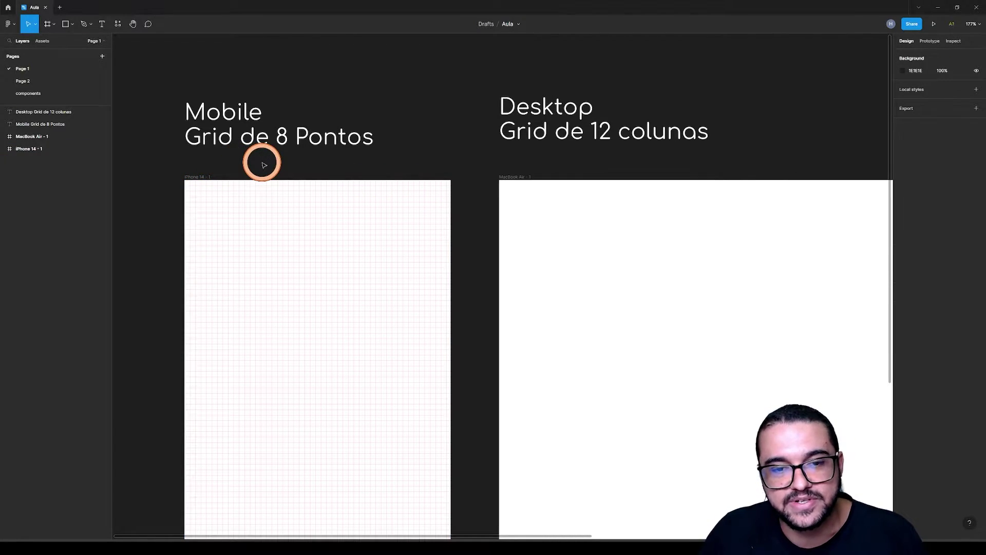
Draw a wide rectangle about 344 by 51 px near the top of the iPhone 14 frame
{"action": "scroll", "coordinate": [324, 171], "scroll_direction": "down", "scroll_amount": 2}
{"action": "scroll", "coordinate": [242, 257], "scroll_direction": "up", "scroll_amount": 3}
{"action": "left_click", "coordinate": [242, 256]}
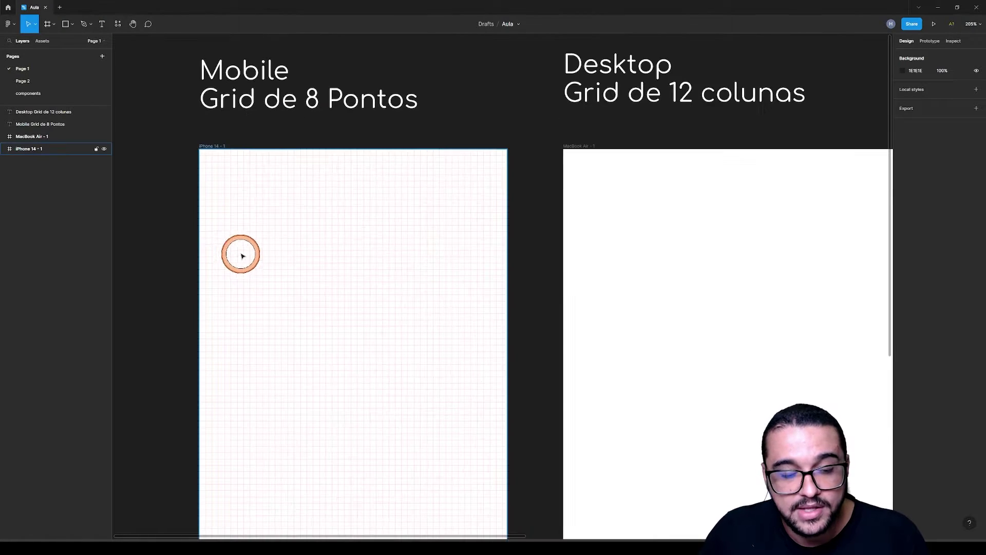
{"action": "key", "text": "r"}
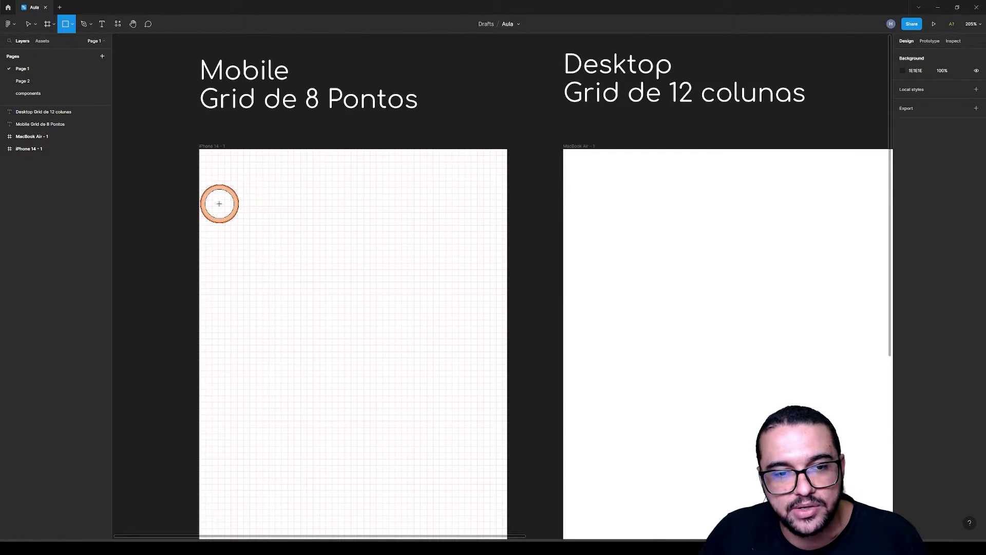
{"action": "left_click_drag", "start_coordinate": [219, 204], "coordinate": [491, 247]}
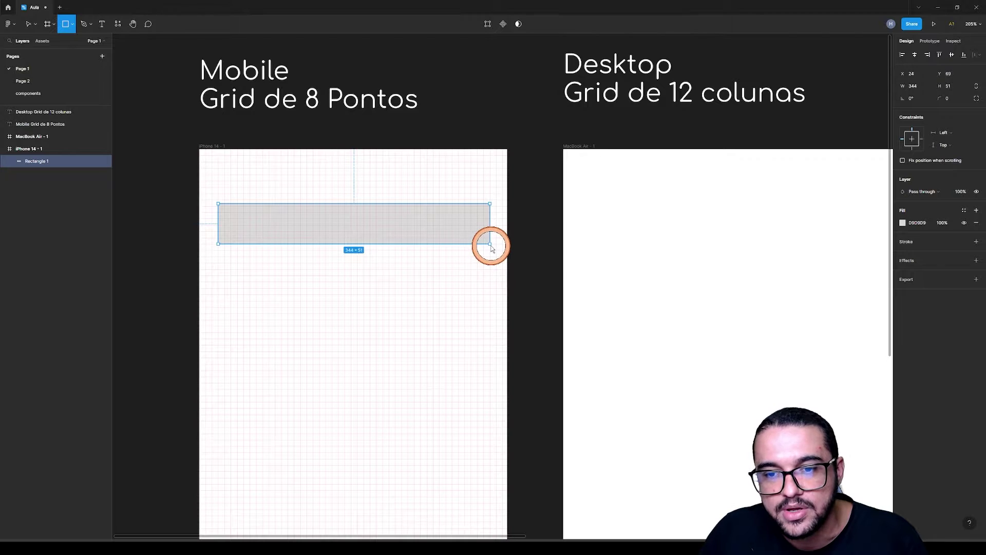
Check the rectangle's distances to the frame edges and nudge it to X 23 for equal side margins
{"action": "key", "text": "alt"}
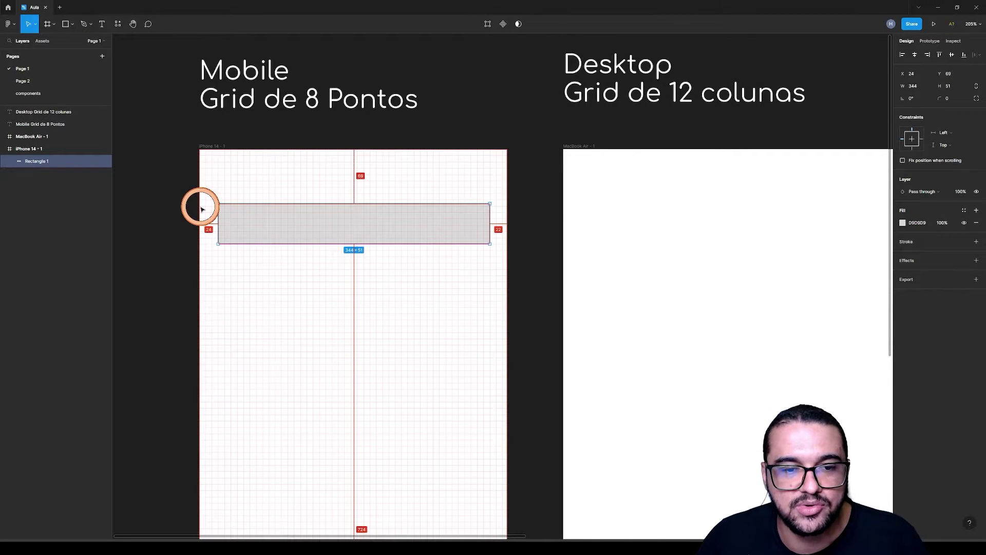
{"action": "key", "text": "Right"}
{"action": "key", "text": "Left"}
{"action": "key", "text": "Left"}
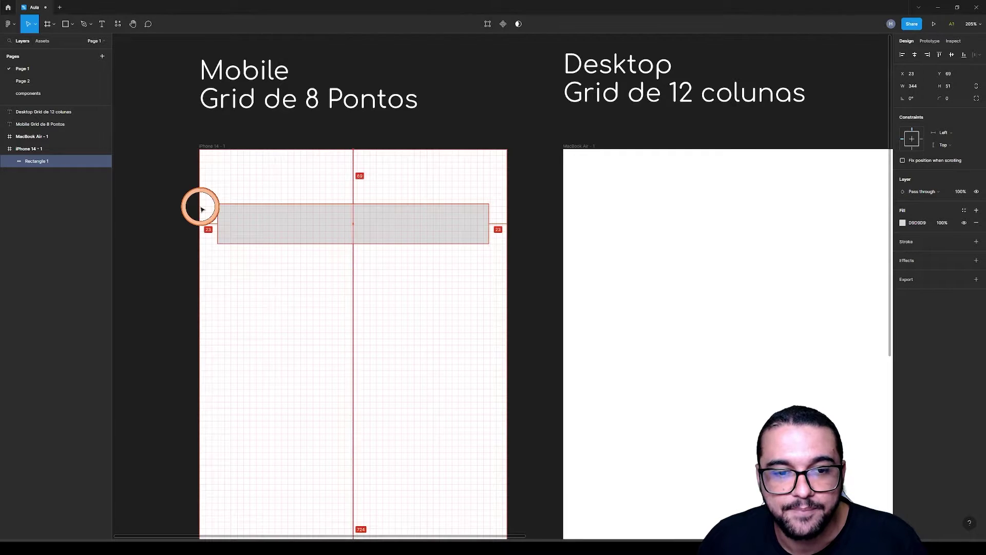
Duplicate the wide rectangle just below itself at Y 141 and hide the layout grids
{"action": "left_click_drag", "start_coordinate": [401, 221], "coordinate": [400, 274]}
{"action": "key", "text": "ctrl+shift+4"}
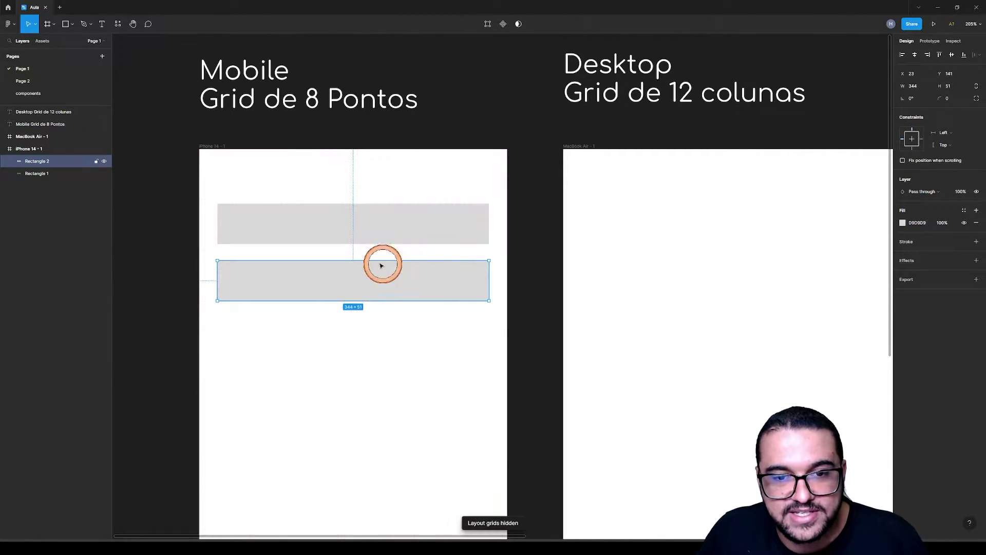
Narrow the lower rectangle to about 145 px and place a copy of it beside it in the same row
{"action": "left_click", "coordinate": [375, 312]}
{"action": "left_click", "coordinate": [460, 276]}
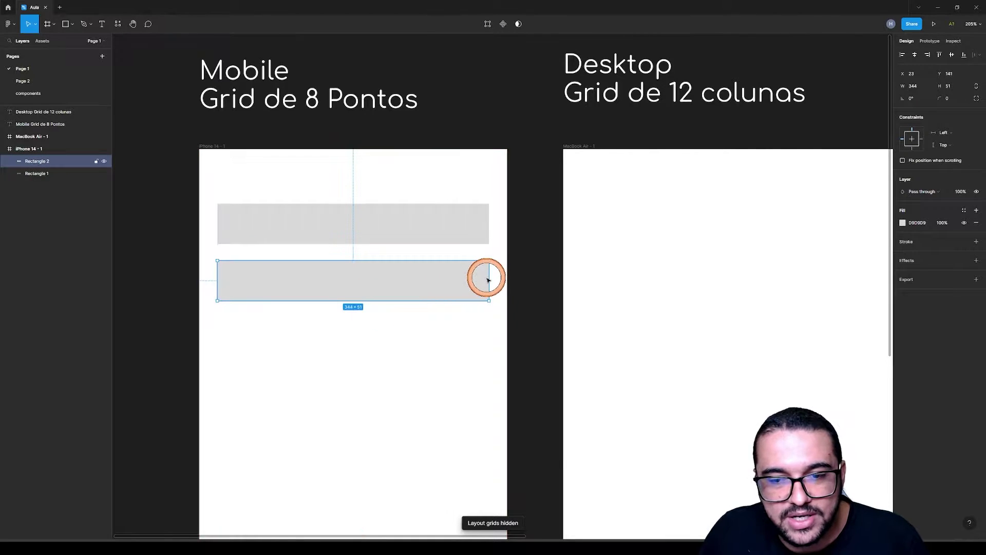
{"action": "left_click_drag", "start_coordinate": [489, 279], "coordinate": [397, 280]}
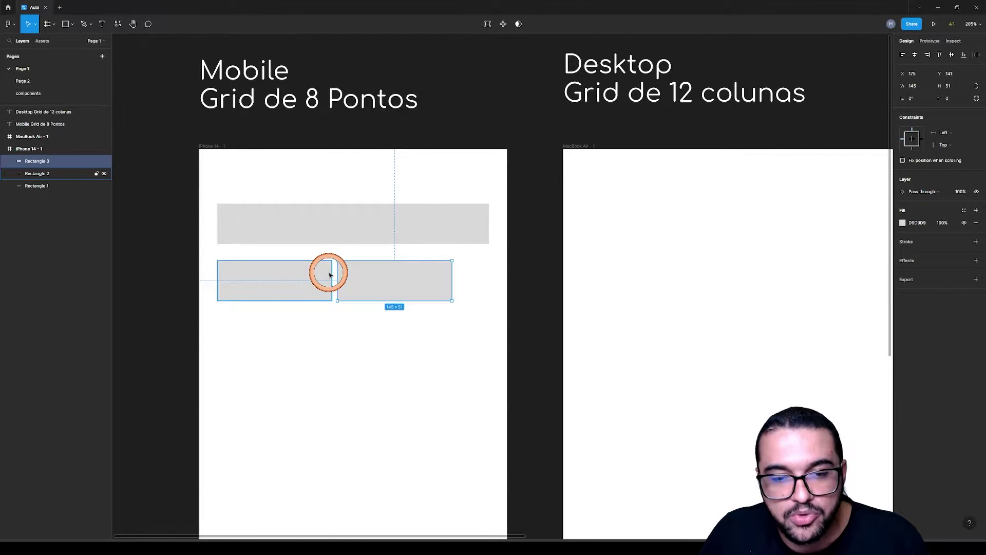
Show the layout grids again and shift the copied rectangle in the lower row to X 176
{"action": "key", "text": "shift+g"}
{"action": "scroll", "coordinate": [331, 275], "scroll_direction": "up", "scroll_amount": 5}
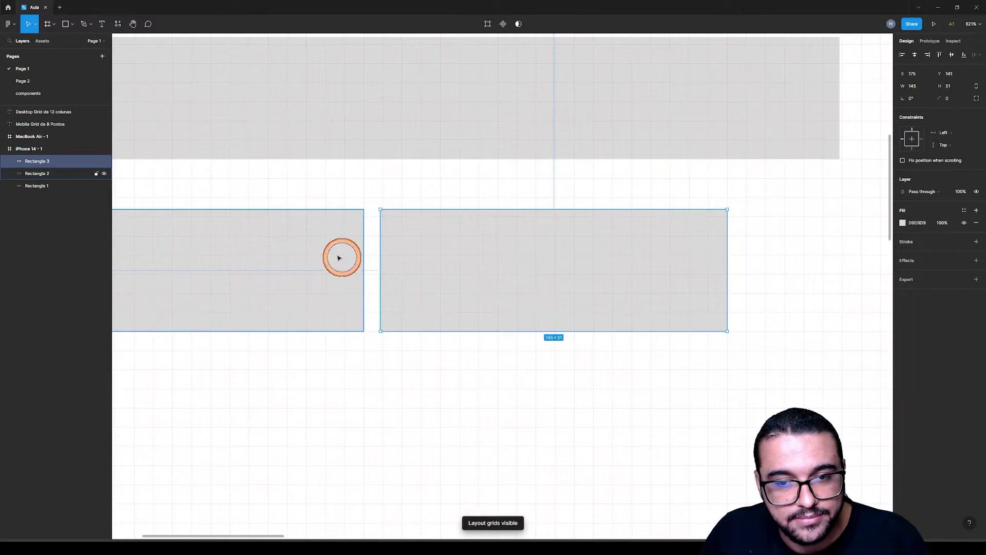
{"action": "left_click", "coordinate": [341, 257]}
{"action": "left_click_drag", "start_coordinate": [396, 247], "coordinate": [400, 250]}
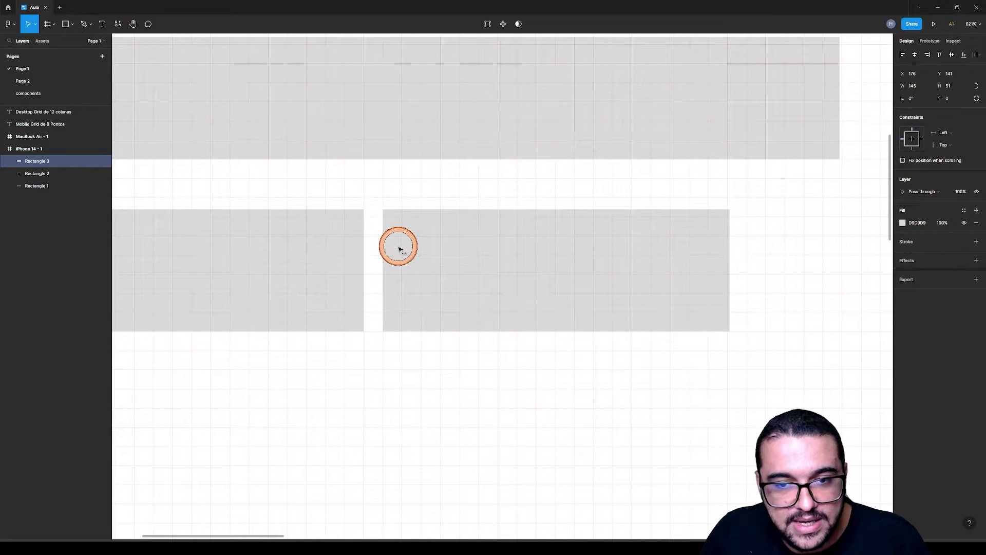
Move both lower-row rectangles together up to Y 128, one grid square beneath the wide rectangle
{"action": "left_click", "coordinate": [302, 229], "text": "shift"}
{"action": "left_click_drag", "start_coordinate": [396, 230], "coordinate": [392, 192]}
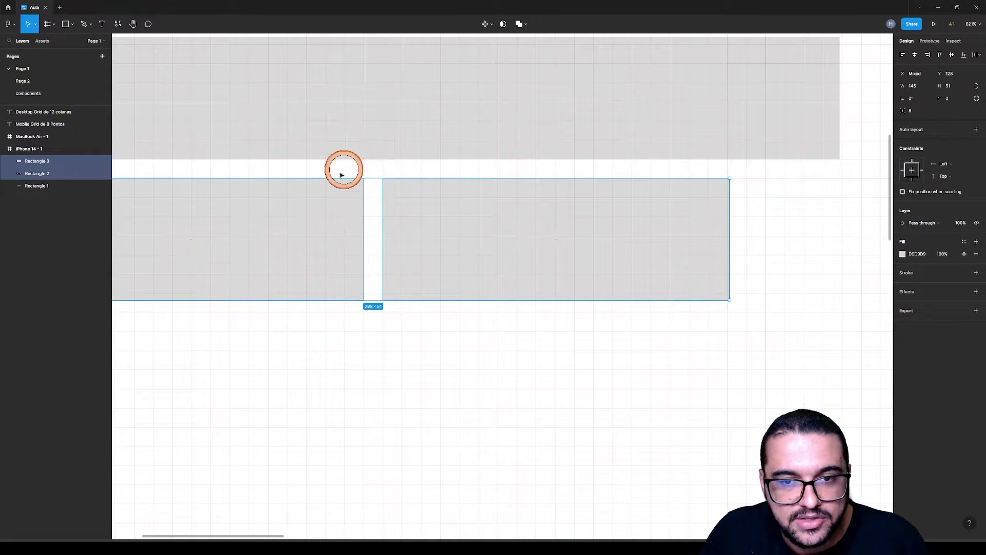
{"action": "scroll", "coordinate": [585, 271], "scroll_direction": "down", "scroll_amount": 5}
{"action": "left_click", "coordinate": [634, 311]}
{"action": "left_click", "coordinate": [616, 254]}
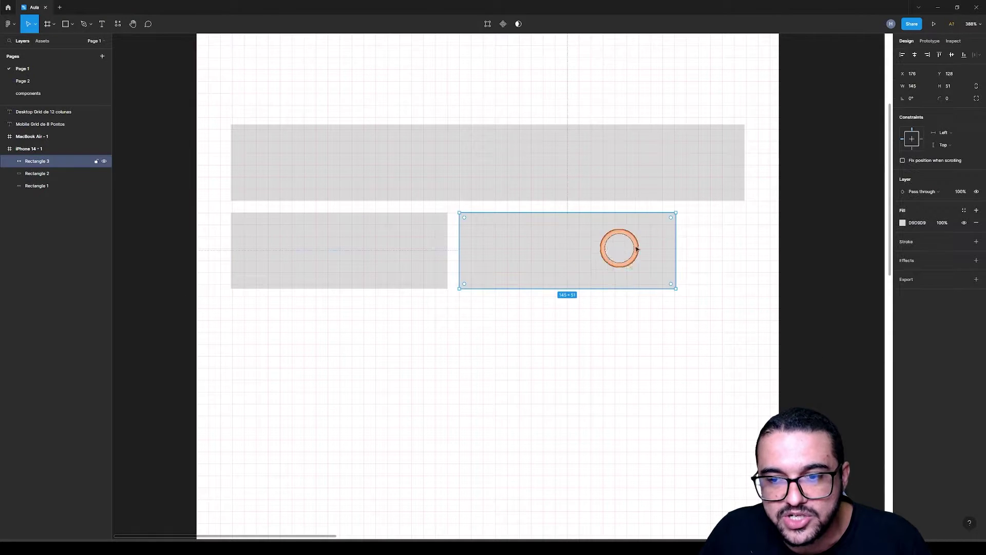
{"action": "left_click", "coordinate": [244, 233]}
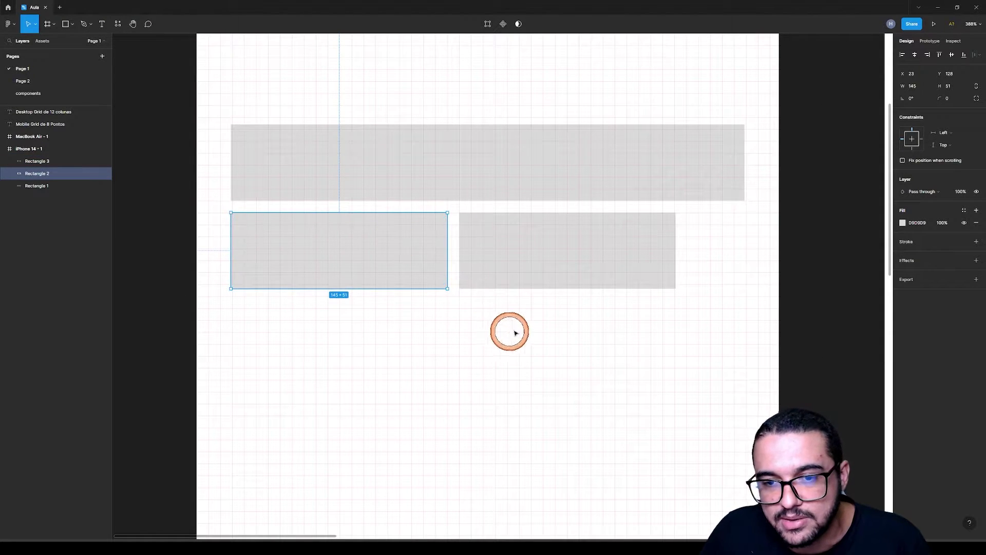
{"action": "left_click", "coordinate": [509, 331]}
Narrow the wide rectangle from its left edge to 344 px and nudge it to X 23 for equal side margins
{"action": "left_click", "coordinate": [715, 179]}
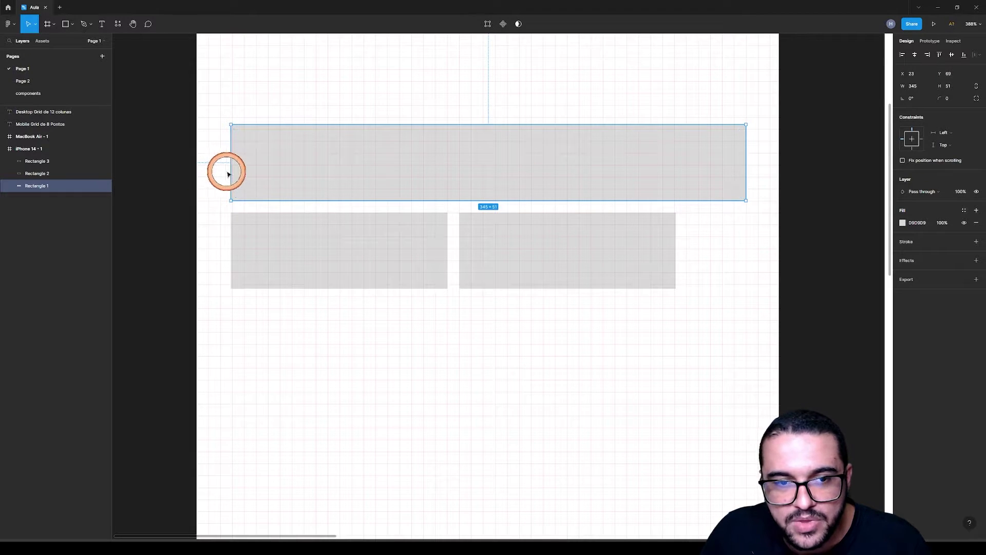
{"action": "left_click_drag", "start_coordinate": [229, 171], "coordinate": [232, 170]}
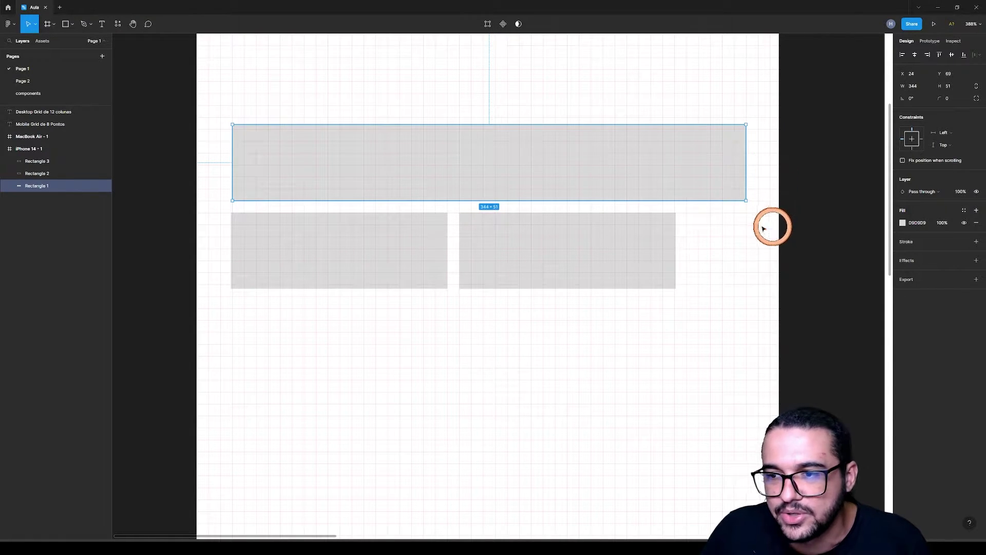
{"action": "scroll", "coordinate": [793, 194], "scroll_direction": "up", "scroll_amount": 10}
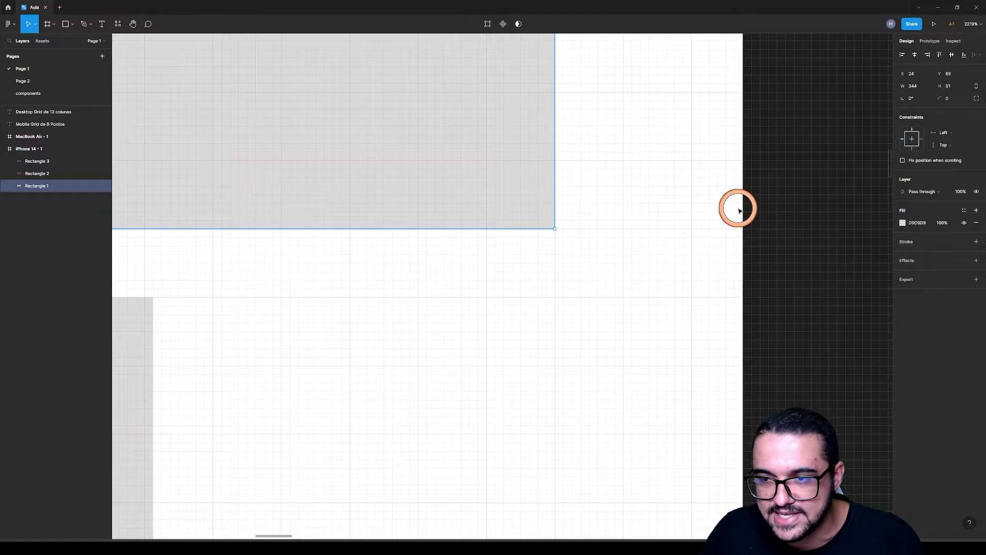
{"action": "scroll", "coordinate": [614, 267], "scroll_direction": "down", "scroll_amount": 10}
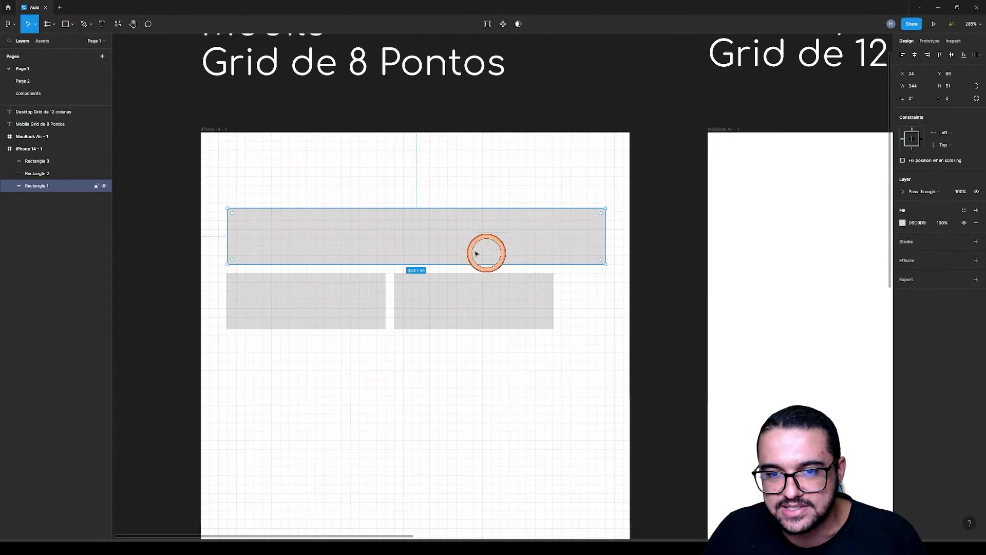
{"action": "key", "text": "alt"}
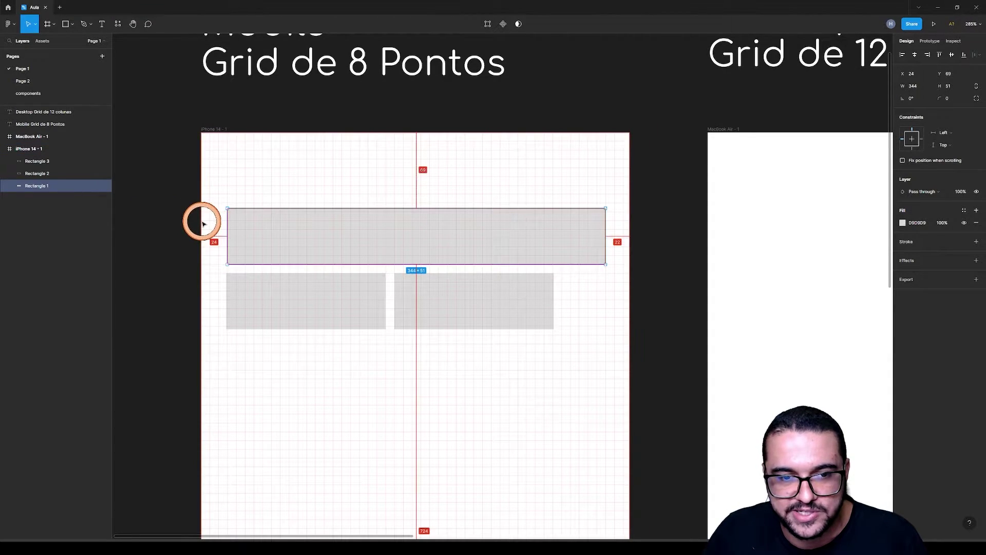
{"action": "key", "text": "Left"}
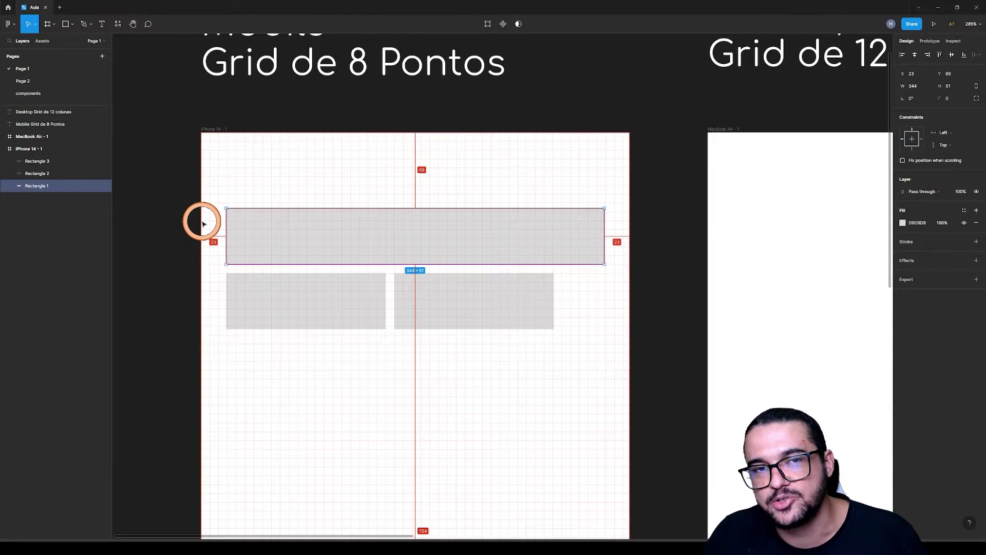
{"action": "left_click", "coordinate": [196, 217]}
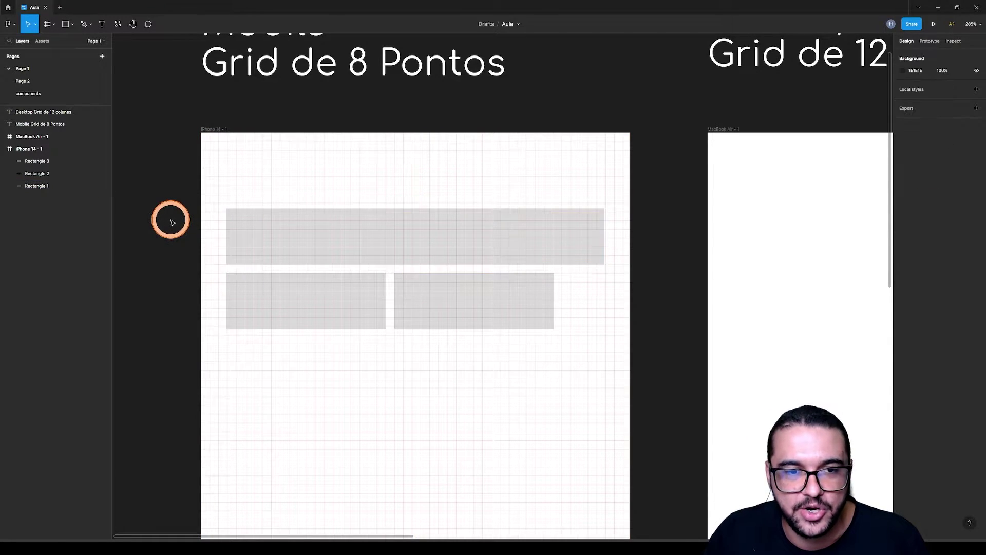
Add a second layout grid to the mobile frame, change its type to Columns and set the count to 4
{"action": "scroll", "coordinate": [170, 221], "scroll_direction": "down", "scroll_amount": 3, "text": "ctrl"}
{"action": "scroll", "coordinate": [170, 220], "scroll_direction": "down", "scroll_amount": 2, "text": "ctrl"}
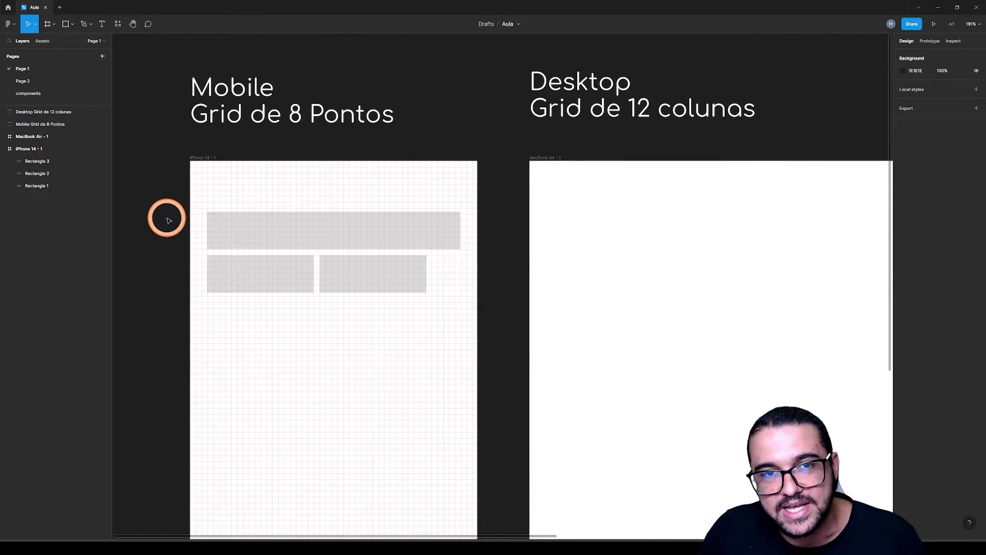
{"action": "left_click", "coordinate": [196, 160]}
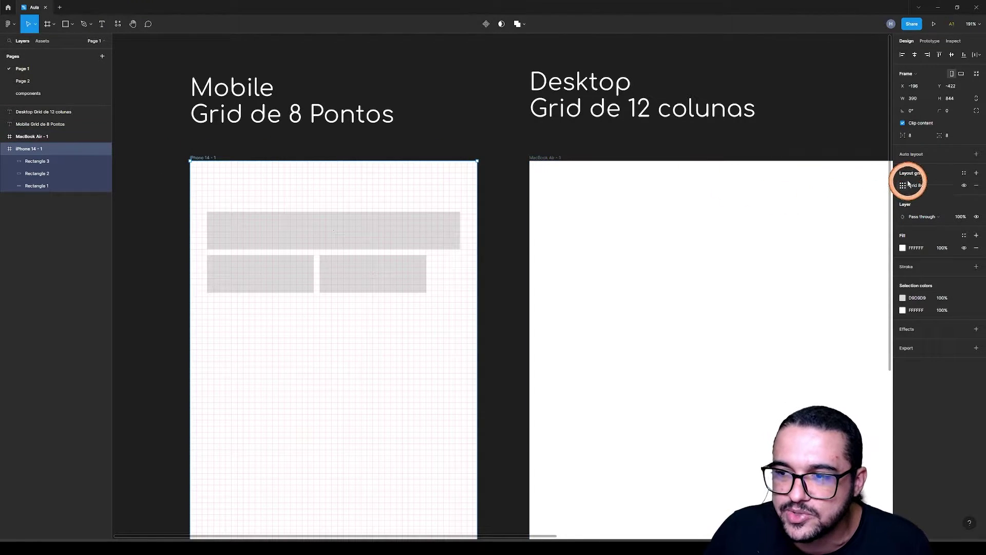
{"action": "left_click", "coordinate": [196, 150]}
{"action": "left_click", "coordinate": [200, 159]}
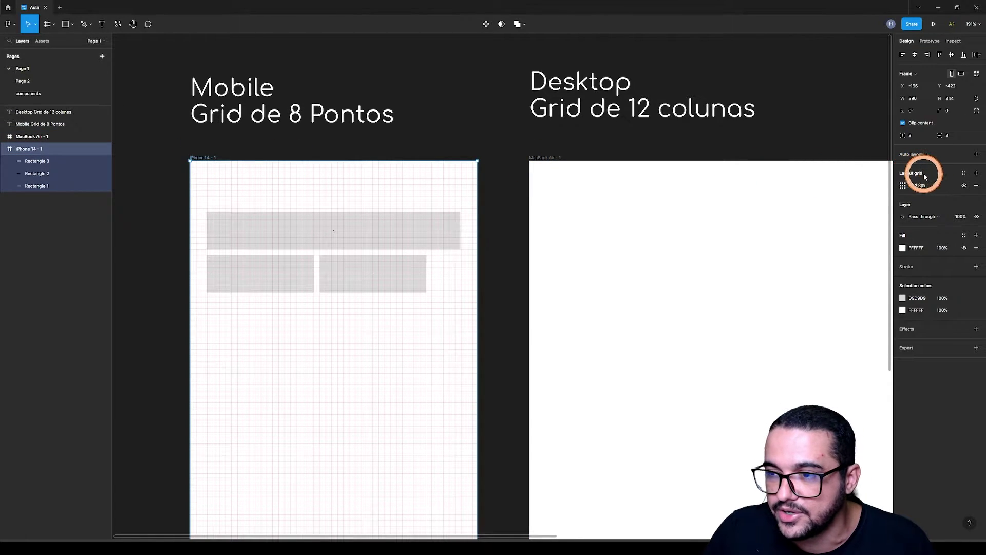
{"action": "left_click", "coordinate": [976, 174]}
{"action": "left_click", "coordinate": [922, 186]}
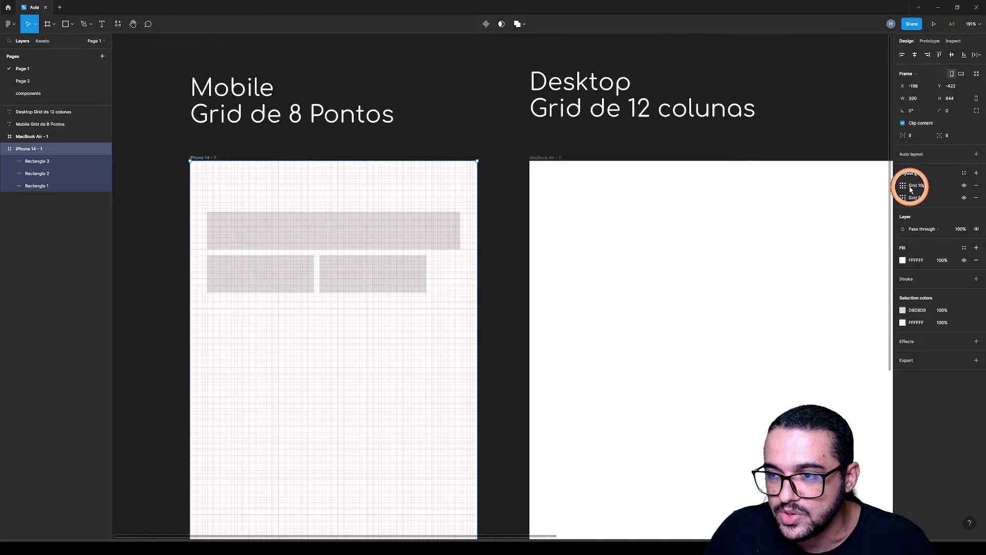
{"action": "left_click", "coordinate": [903, 186]}
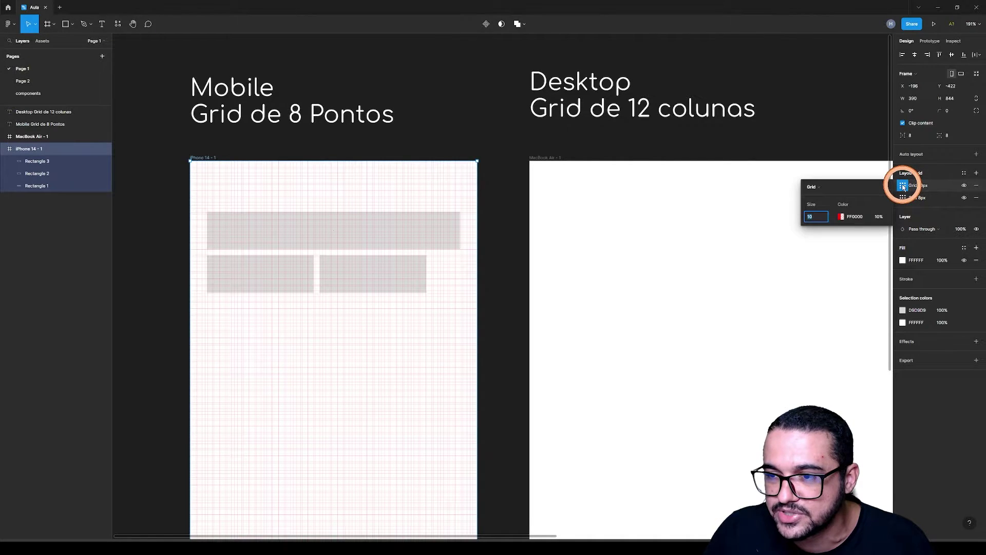
{"action": "left_click", "coordinate": [816, 187]}
{"action": "left_click", "coordinate": [824, 196]}
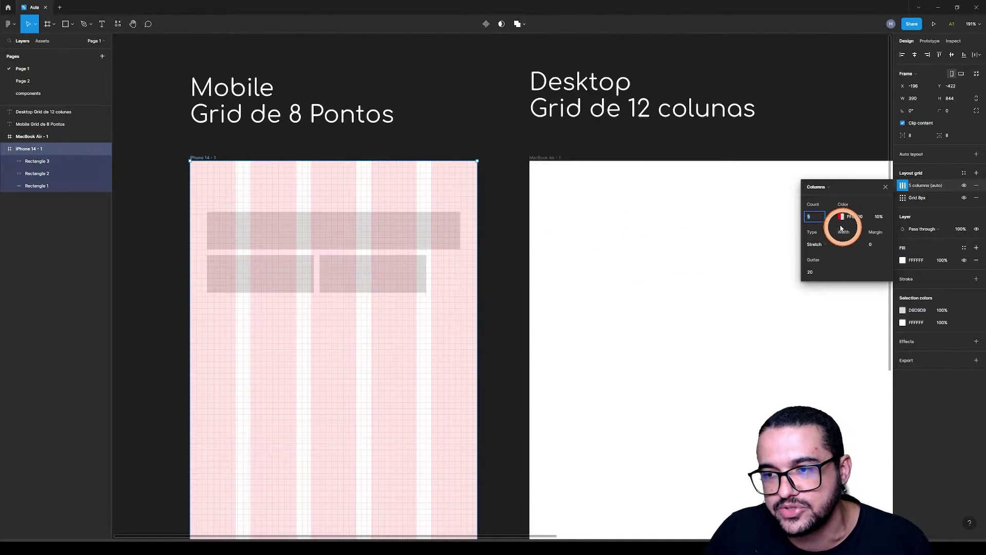
{"action": "left_click", "coordinate": [800, 218]}
{"action": "type", "text": "4"}
{"action": "key", "text": "Tab"}
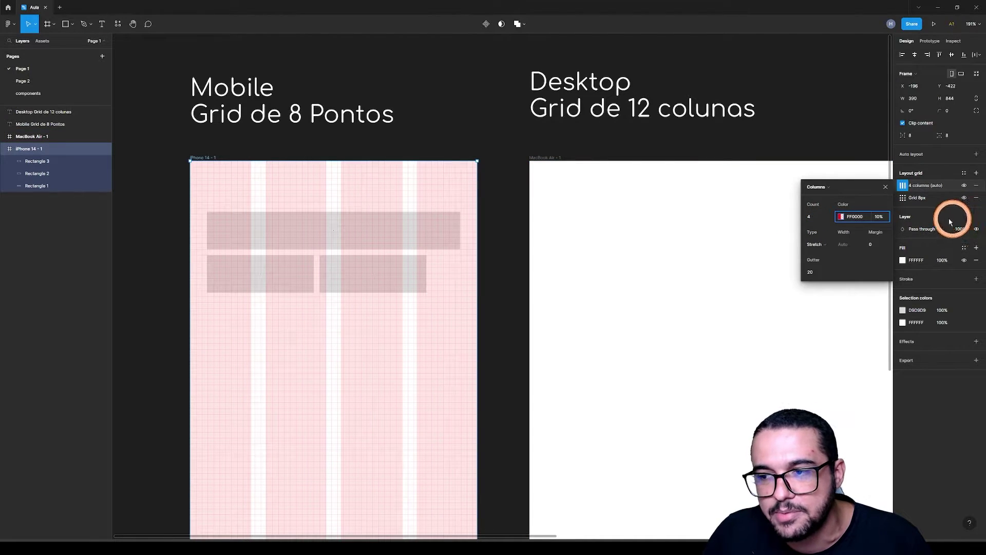
Recolor the column grid to the muted red 934949 and raise its opacity to 32%
{"action": "left_click", "coordinate": [843, 216]}
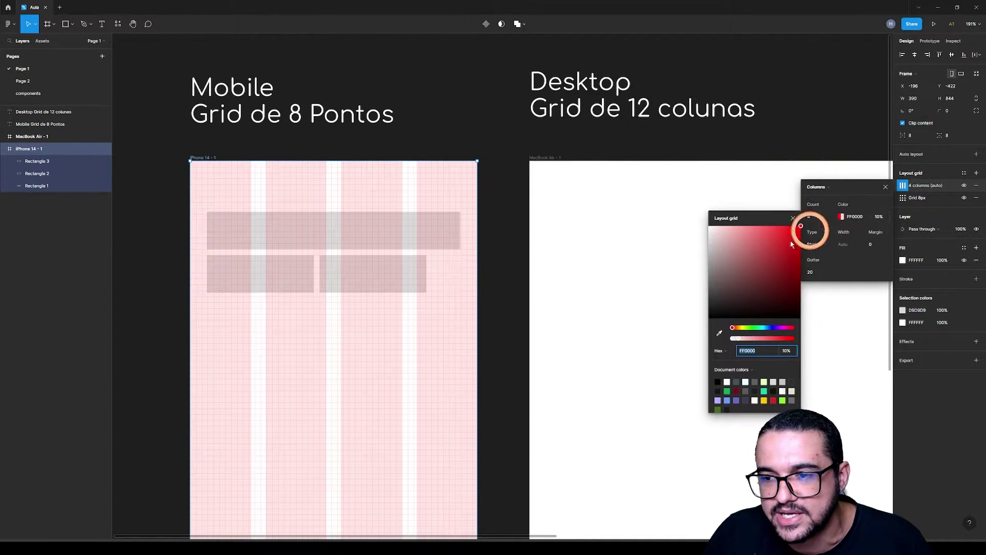
{"action": "left_click_drag", "start_coordinate": [806, 227], "coordinate": [756, 265]}
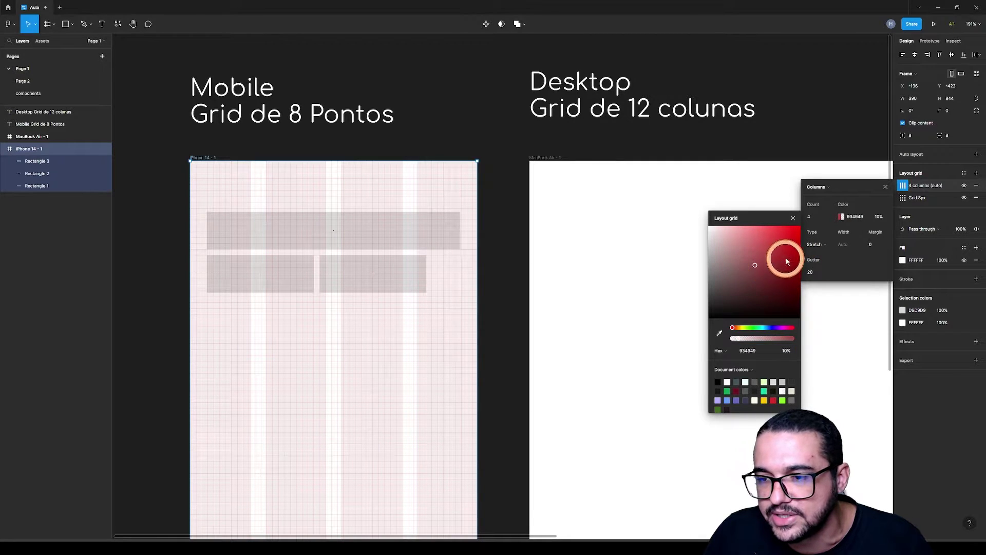
{"action": "left_click_drag", "start_coordinate": [737, 337], "coordinate": [749, 339]}
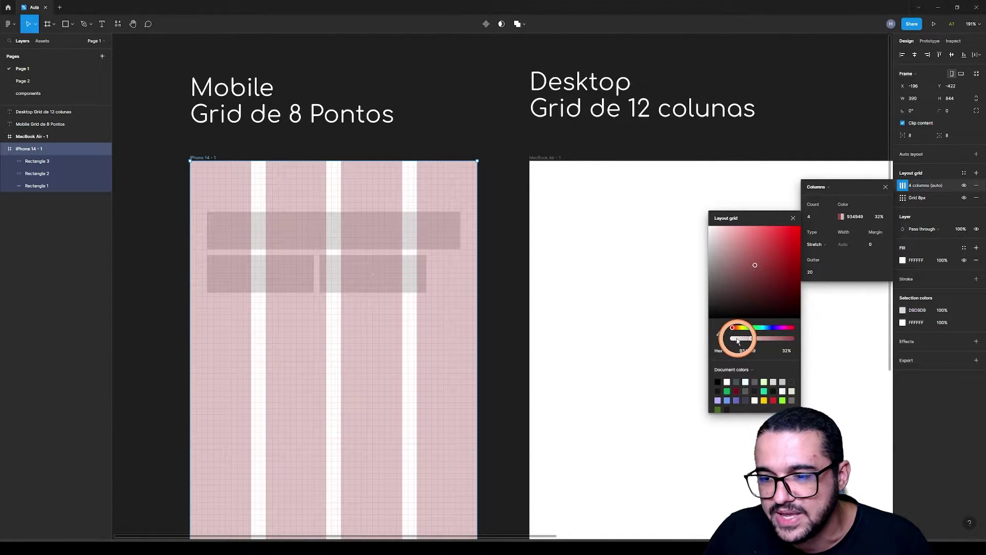
{"action": "left_click", "coordinate": [392, 281]}
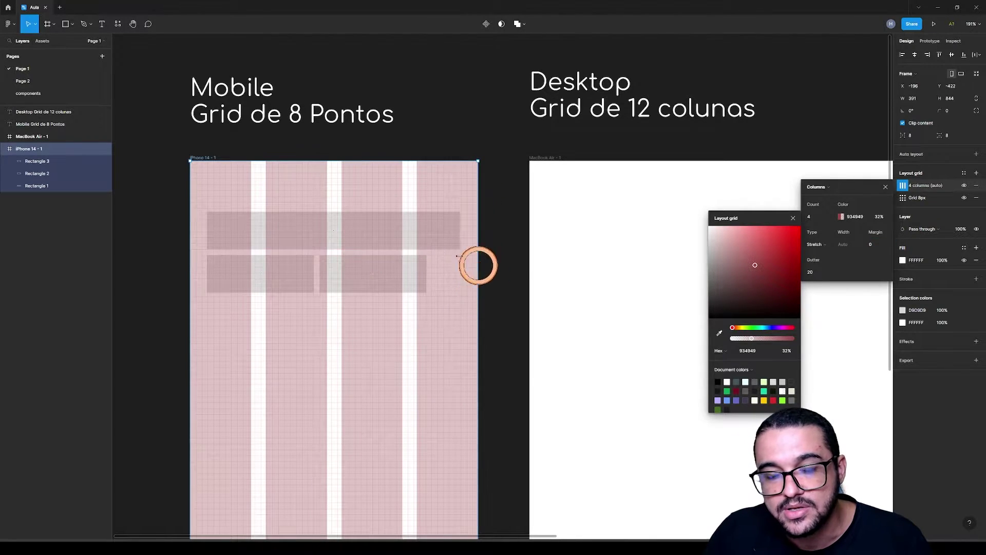
{"action": "left_click", "coordinate": [489, 264]}
Stretch the two lower rectangles together to 152 px tall and shift them right so the second runs past the frame edge
{"action": "left_click", "coordinate": [373, 285]}
{"action": "left_click", "coordinate": [302, 287]}
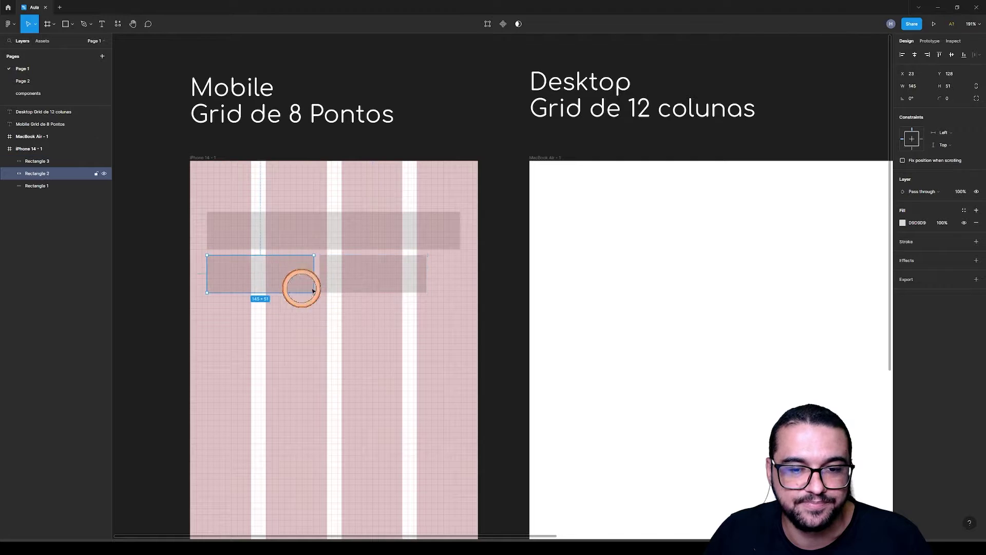
{"action": "left_click", "coordinate": [357, 287]}
{"action": "left_click", "coordinate": [294, 285], "text": "shift"}
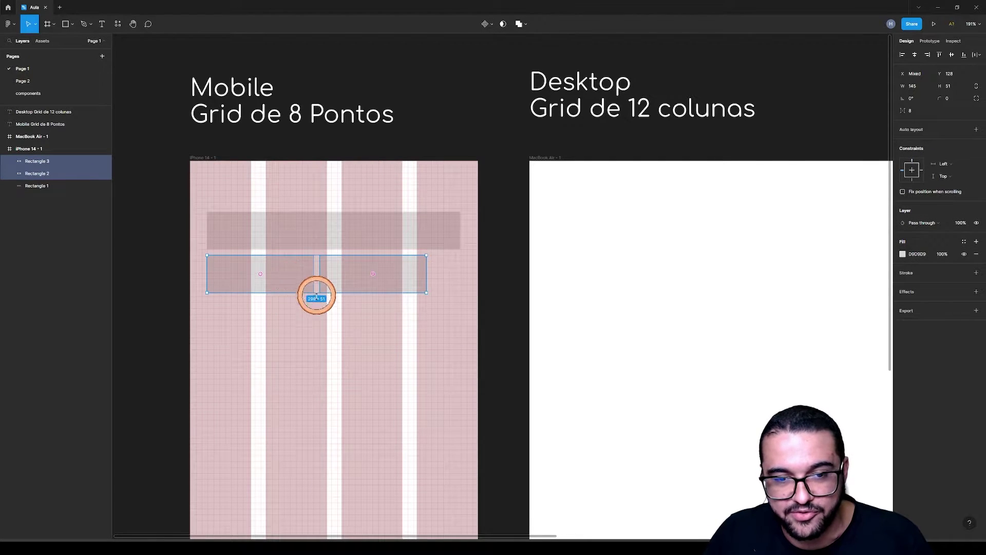
{"action": "left_click_drag", "start_coordinate": [316, 294], "coordinate": [317, 366]}
{"action": "left_click_drag", "start_coordinate": [354, 333], "coordinate": [437, 348]}
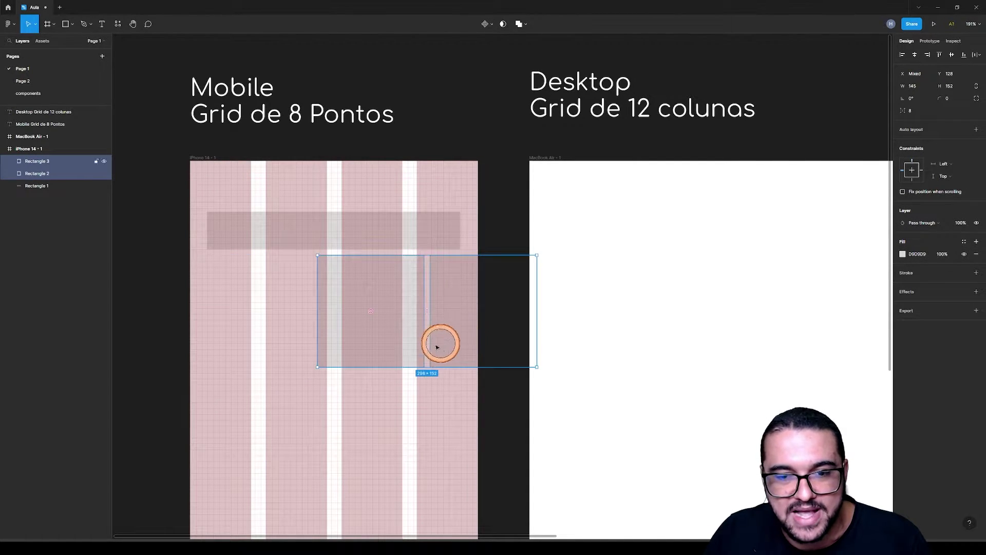
With the layout grids hidden, duplicate the tall rectangle to X 23 at the row's left end, and show the grids again
{"action": "key", "text": "ctrl+shift+4"}
{"action": "left_click", "coordinate": [430, 421]}
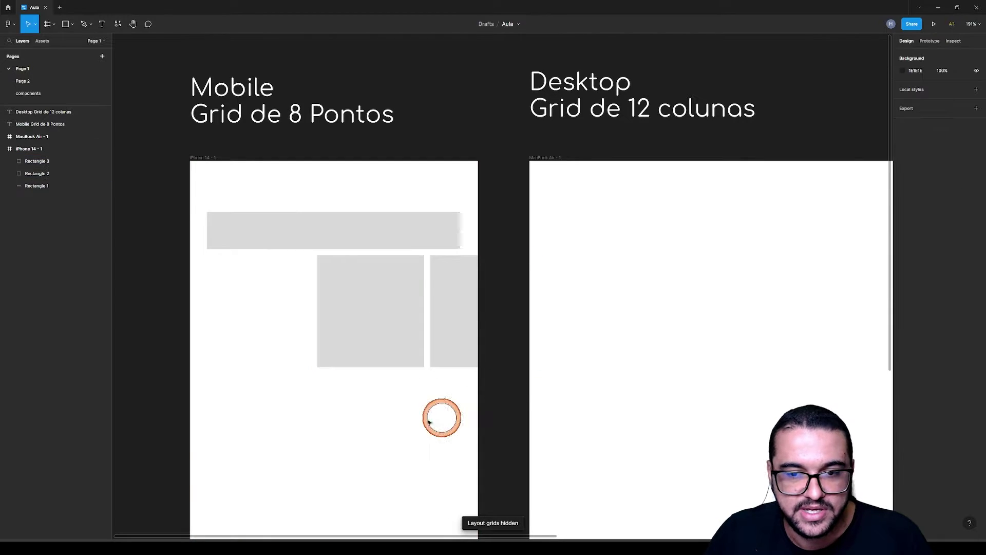
{"action": "left_click_drag", "start_coordinate": [408, 334], "coordinate": [274, 319], "text": "alt"}
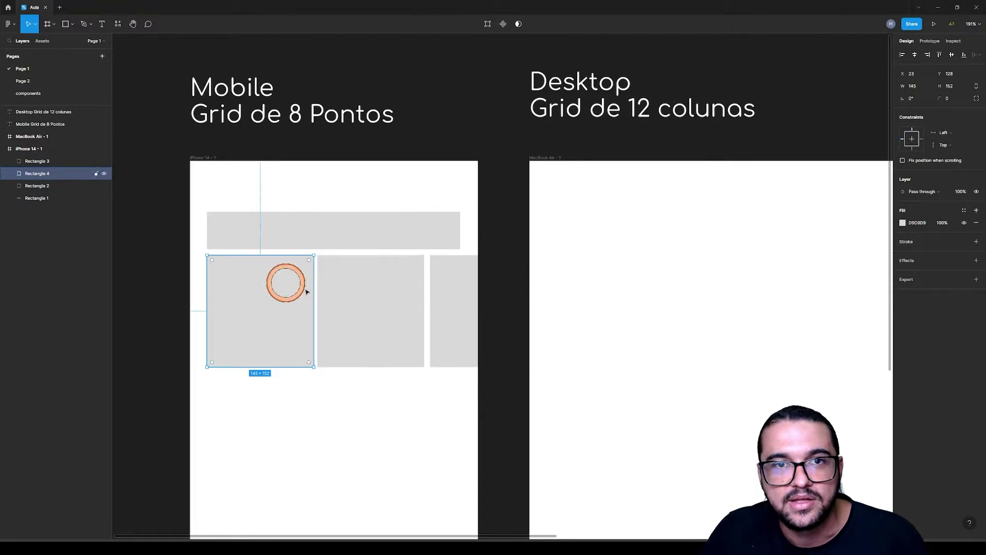
{"action": "key", "text": "ctrl+shift+4"}
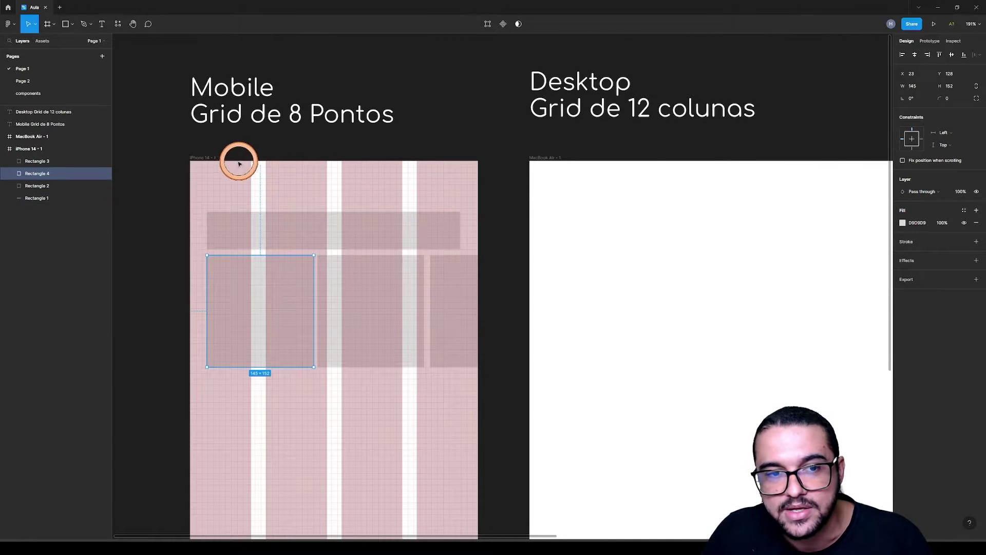
Set the margin of the mobile frame's column grid to 10
{"action": "left_click", "coordinate": [204, 157]}
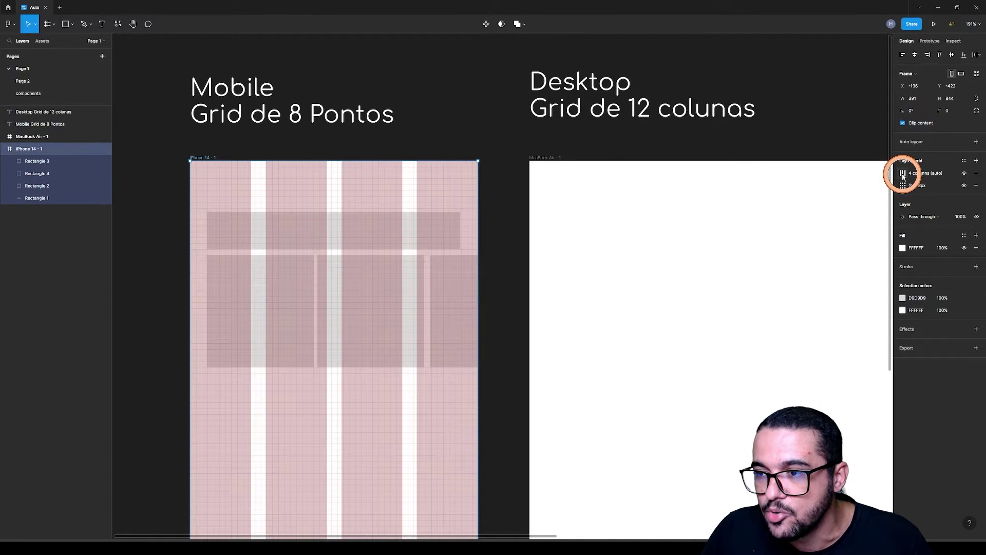
{"action": "left_click", "coordinate": [208, 170]}
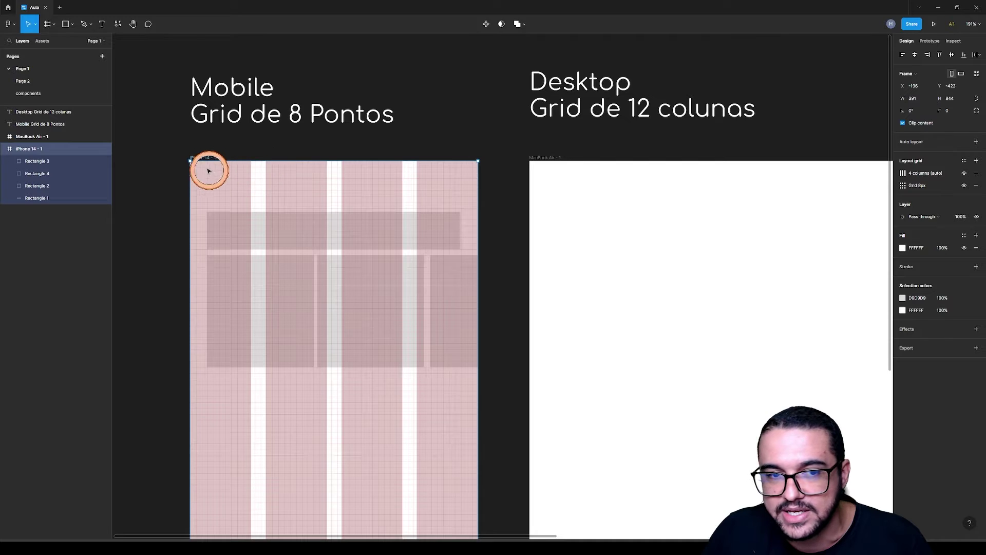
{"action": "left_click", "coordinate": [903, 173]}
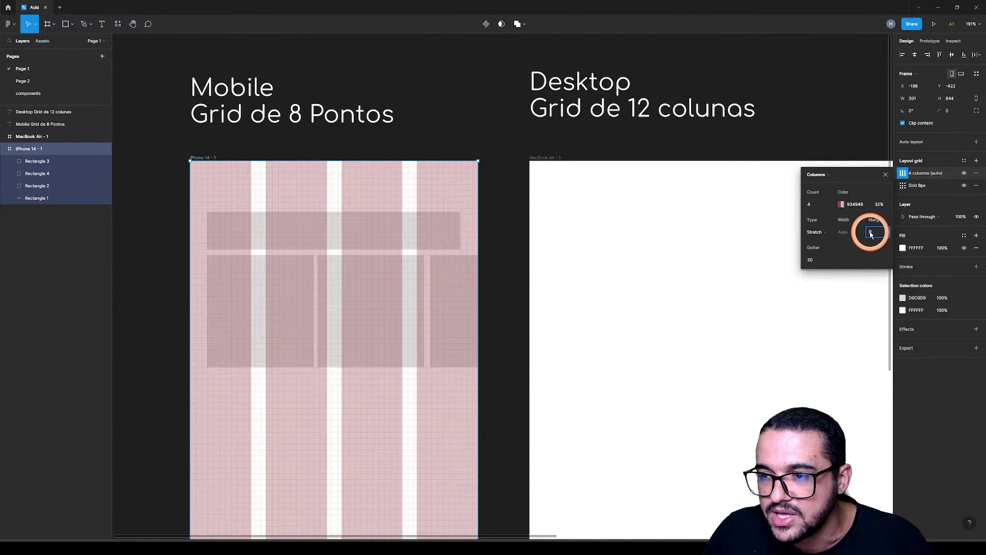
{"action": "type", "text": "10"}
{"action": "key", "text": "Return"}
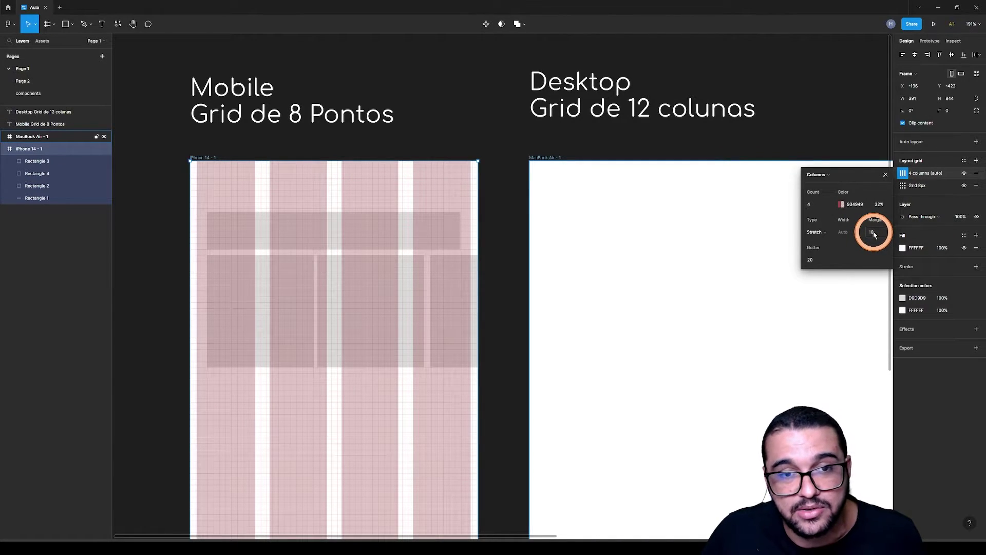
Hide the 8 px grid on the mobile frame while keeping its column grid shown
{"action": "left_click", "coordinate": [369, 122]}
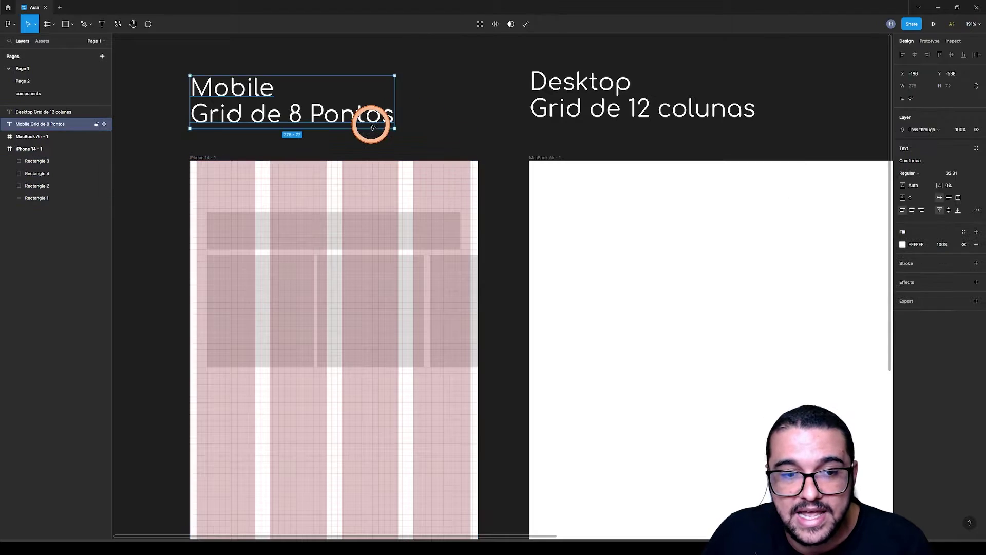
{"action": "left_click", "coordinate": [444, 113]}
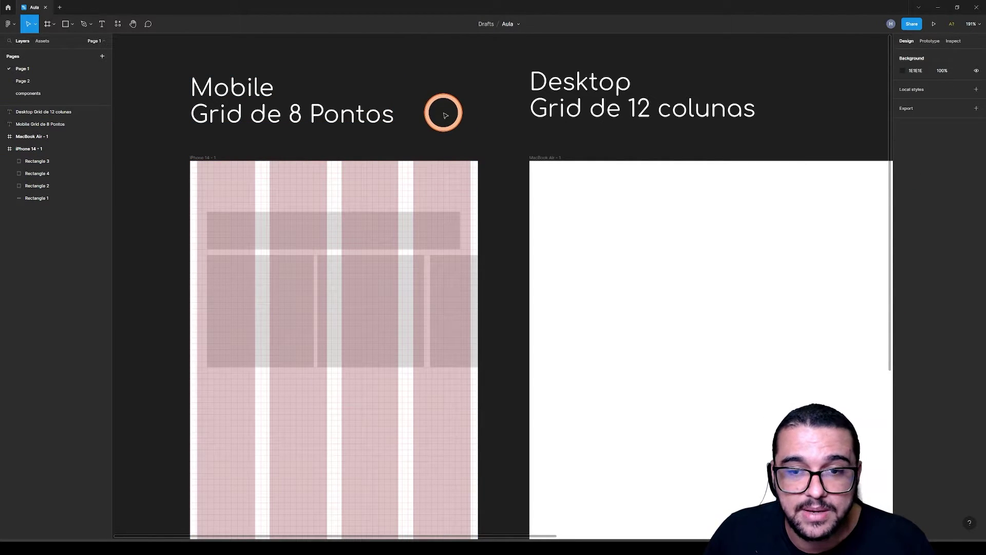
{"action": "left_click", "coordinate": [202, 158]}
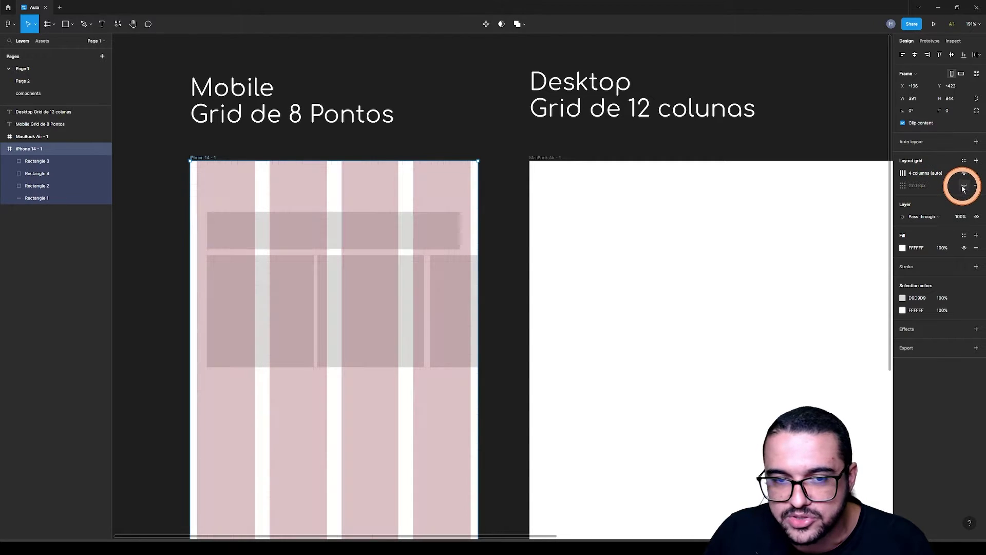
{"action": "left_click", "coordinate": [178, 166]}
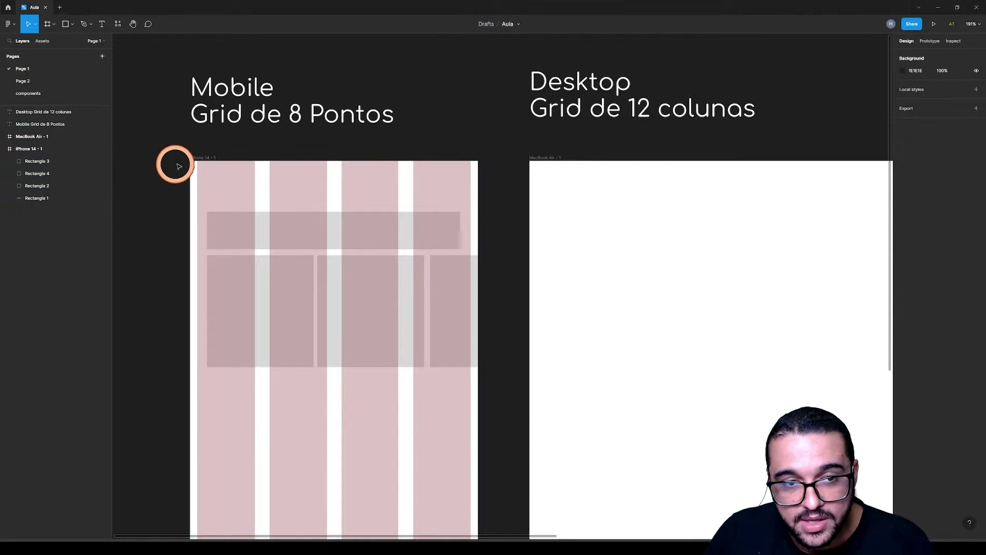
Open the mobile frame's column grid settings and check the gutter value
{"action": "left_click", "coordinate": [194, 159]}
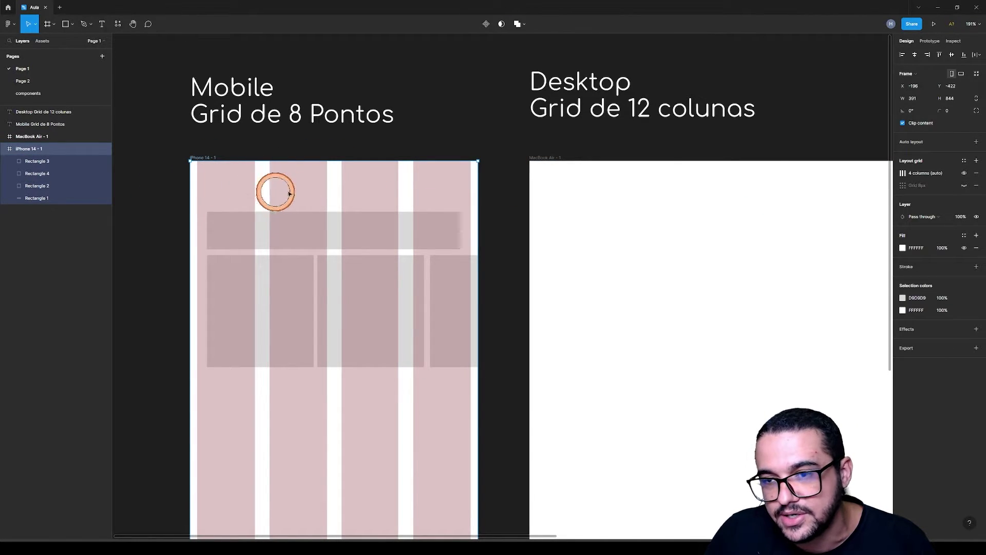
{"action": "left_click", "coordinate": [903, 173]}
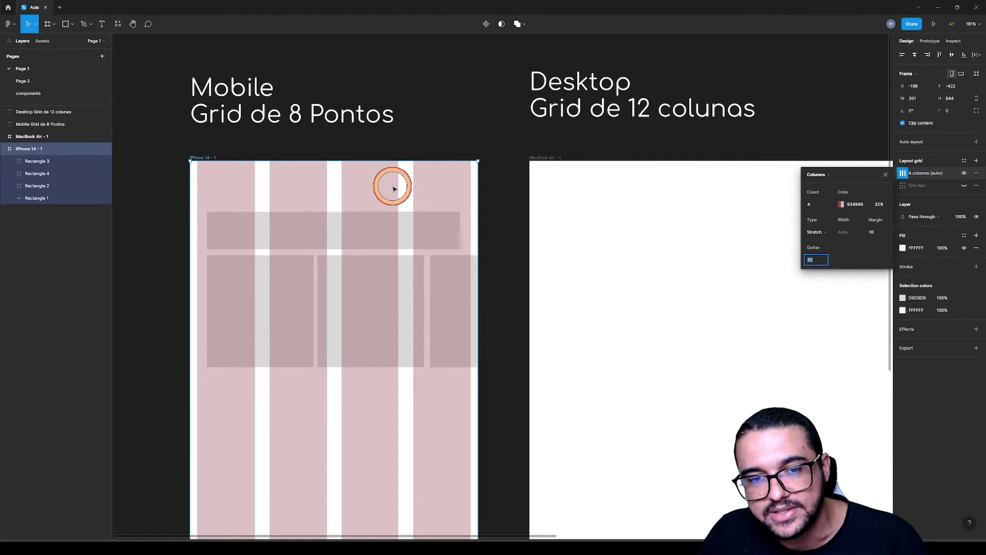
{"action": "left_click", "coordinate": [294, 221]}
Fit the first tall rectangle to the first column at 78 px wide and replace the other two with a copy in the second column
{"action": "left_click", "coordinate": [280, 307]}
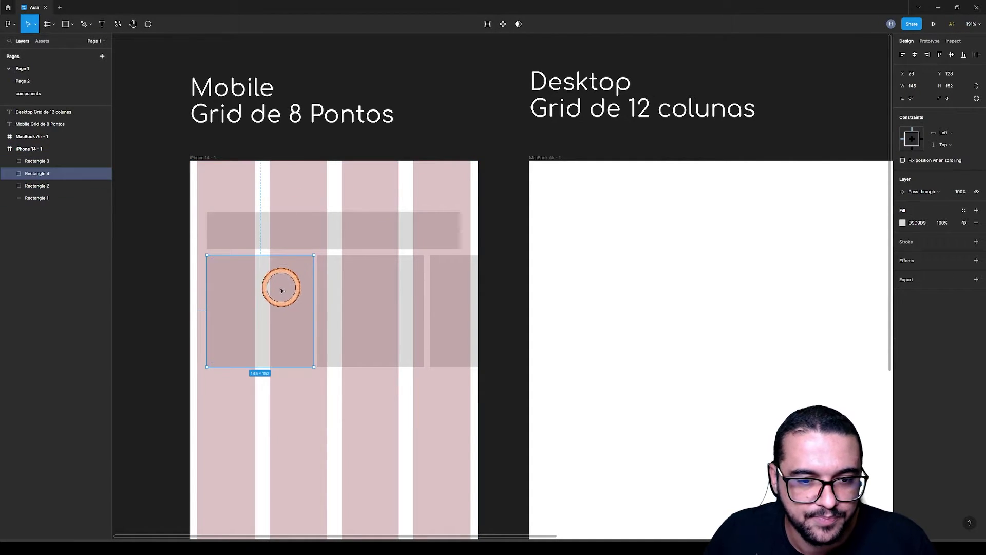
{"action": "left_click_drag", "start_coordinate": [281, 291], "coordinate": [266, 286]}
{"action": "left_click", "coordinate": [368, 291]}
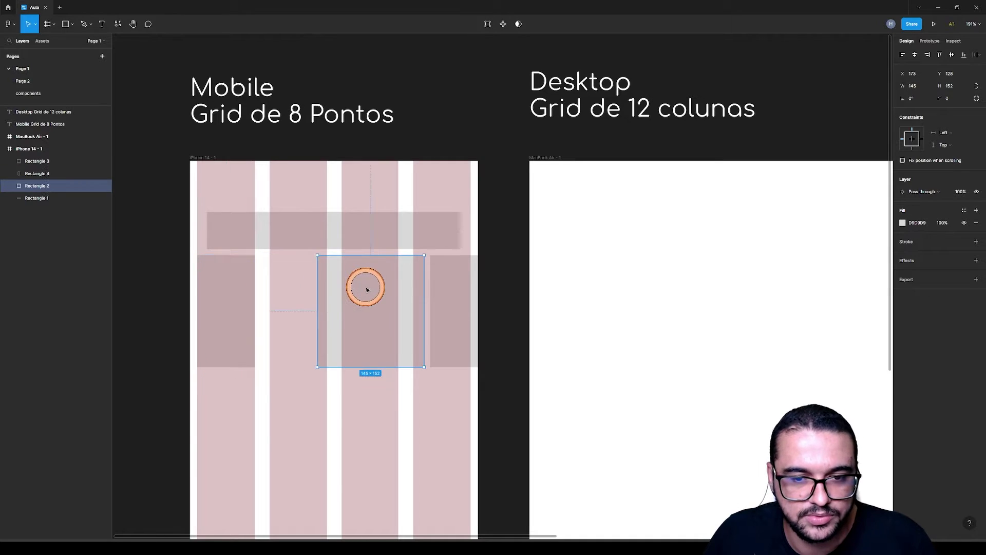
{"action": "left_click_drag", "start_coordinate": [367, 290], "coordinate": [292, 288]}
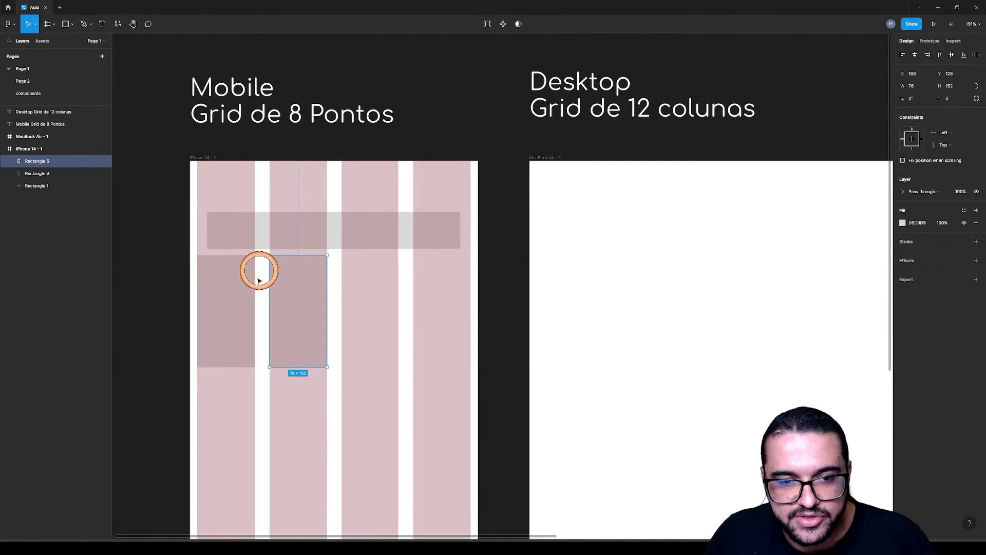
Hide the layout grids and move the wide upper rectangle to X 10, flush with the first tall rectangle
{"action": "key", "text": "ctrl+shift+4"}
{"action": "left_click", "coordinate": [282, 400]}
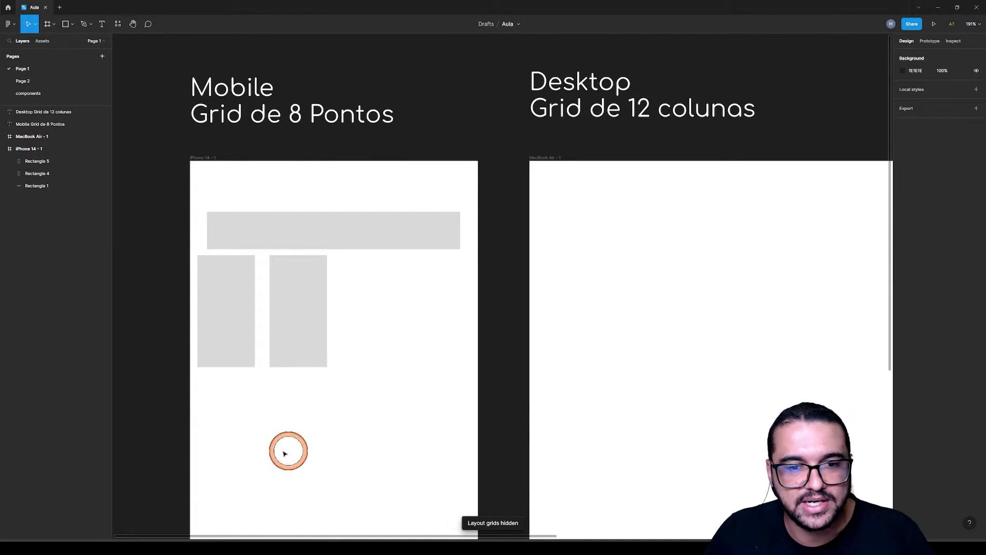
{"action": "left_click_drag", "start_coordinate": [260, 231], "coordinate": [250, 229]}
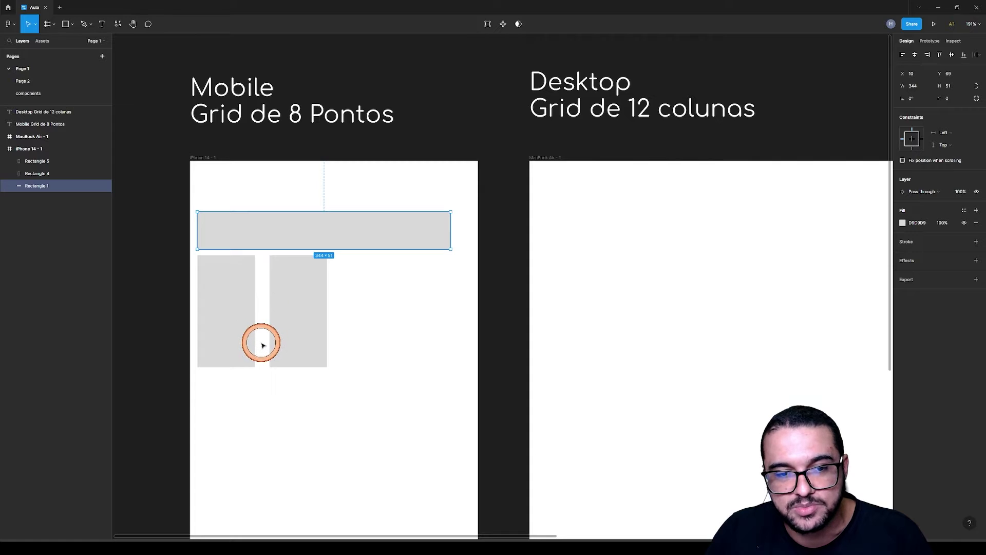
Set the gutter of the mobile frame's column grid to 8, with the layout grids shown
{"action": "left_click", "coordinate": [208, 158]}
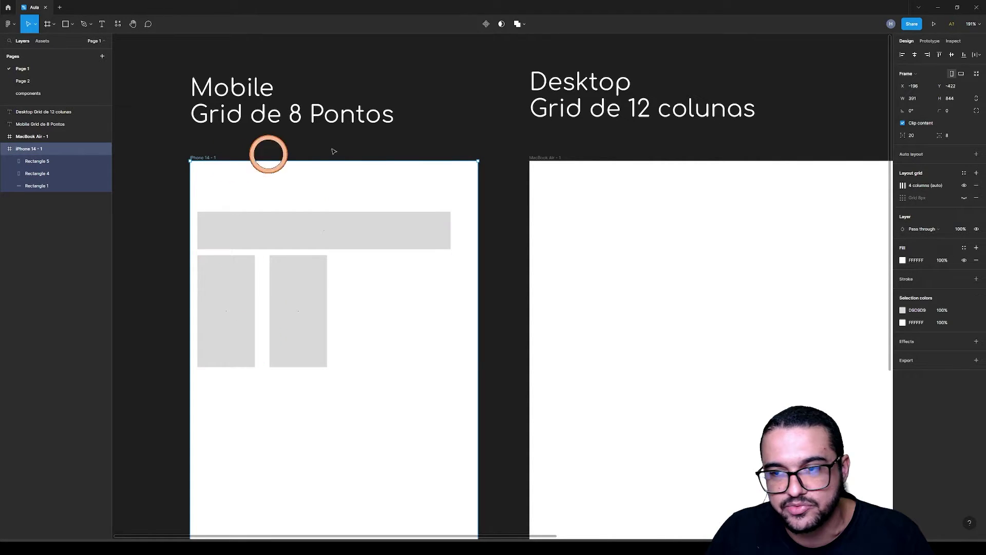
{"action": "left_click", "coordinate": [903, 185]}
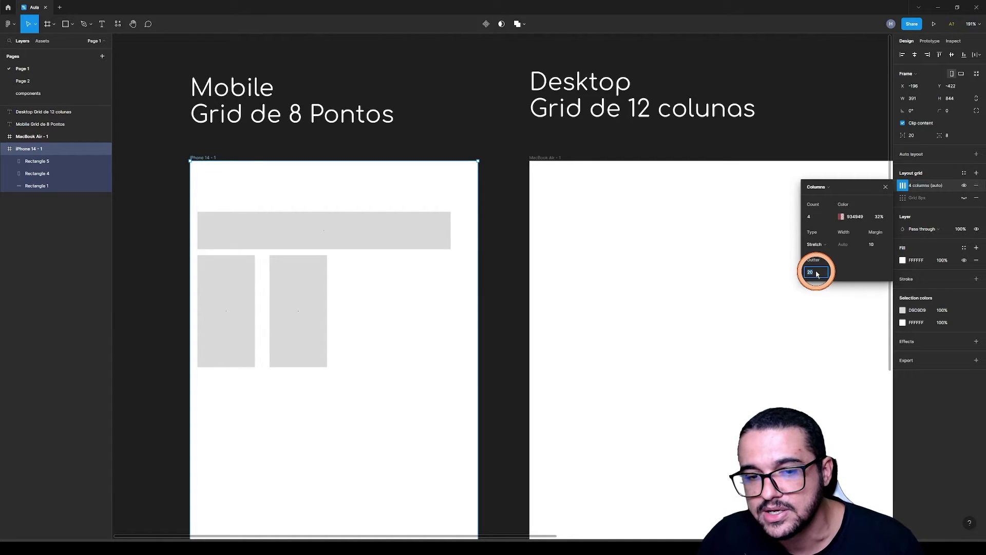
{"action": "key", "text": "Return"}
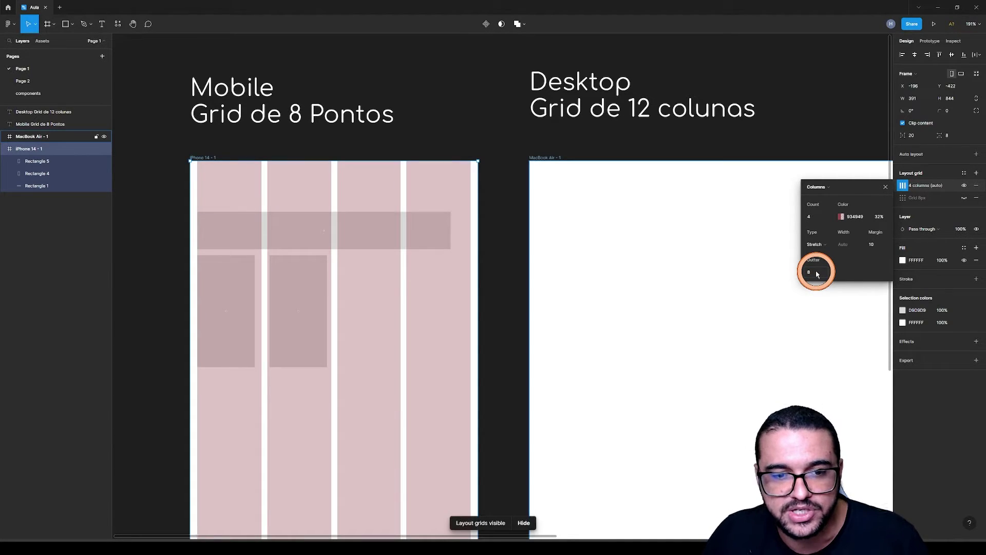
{"action": "left_click", "coordinate": [704, 298]}
{"action": "left_click", "coordinate": [821, 270]}
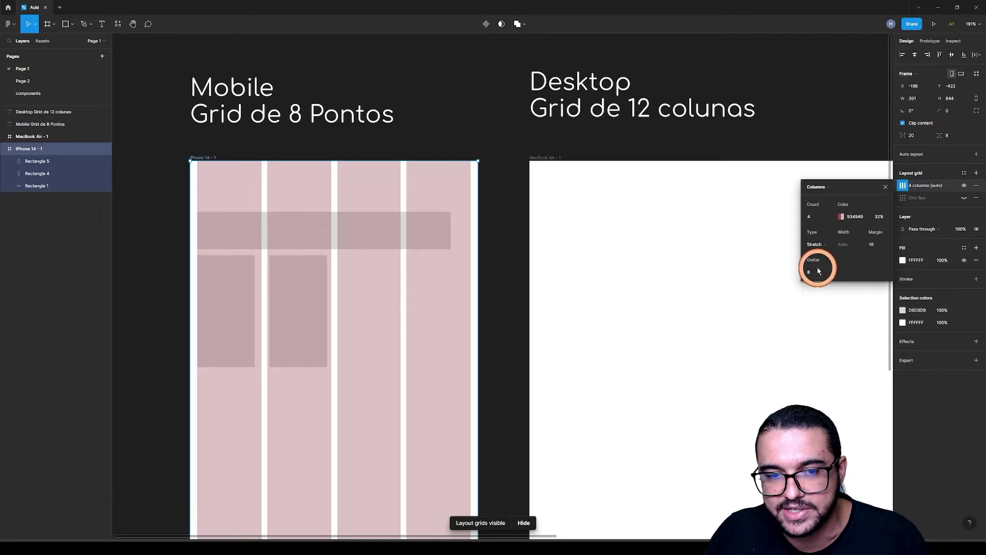
Resize the two tall rectangles to fill the first and second columns, each 87 px wide, with the second at X 105
{"action": "left_click", "coordinate": [238, 288]}
{"action": "scroll", "coordinate": [247, 315], "scroll_direction": "up", "scroll_amount": 5}
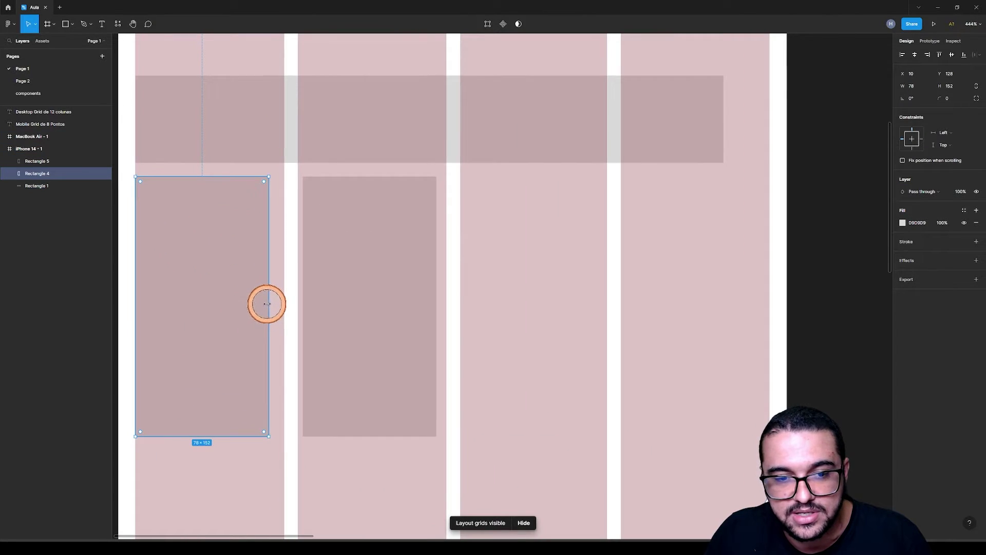
{"action": "left_click_drag", "start_coordinate": [267, 303], "coordinate": [297, 291]}
{"action": "left_click", "coordinate": [320, 293]}
{"action": "left_click_drag", "start_coordinate": [436, 286], "coordinate": [446, 284]}
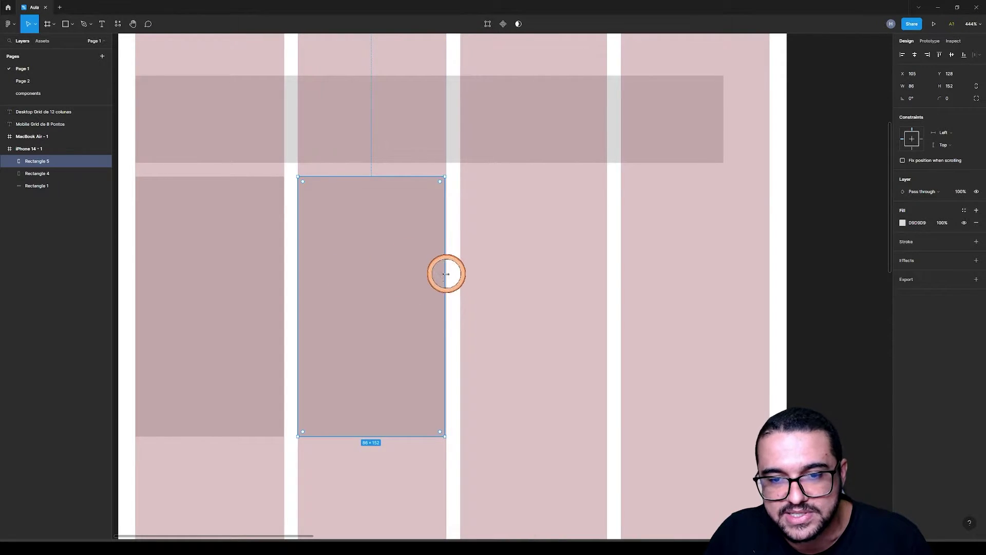
{"action": "scroll", "coordinate": [447, 274], "scroll_direction": "up", "scroll_amount": 5}
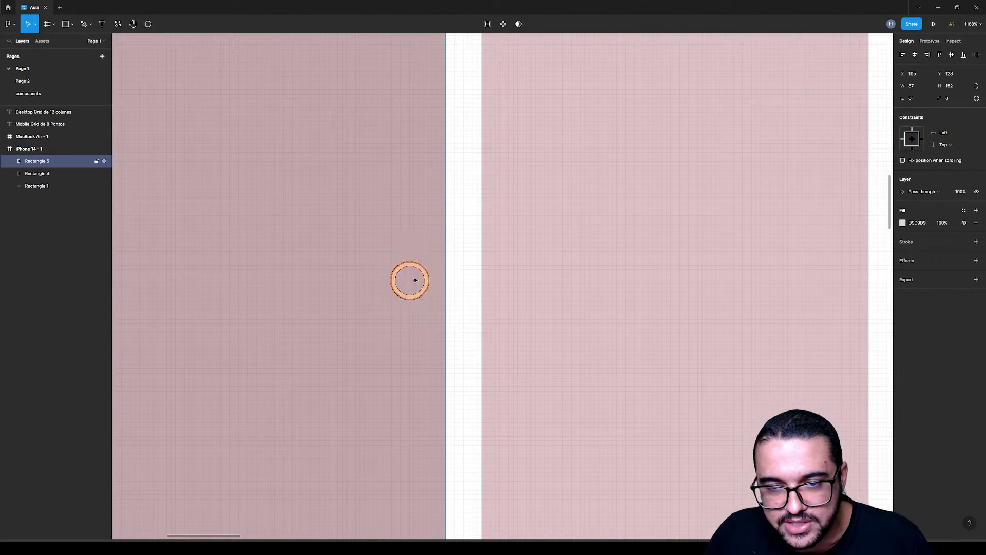
{"action": "scroll", "coordinate": [412, 279], "scroll_direction": "down", "scroll_amount": 5}
Copy the second tall rectangle into the third and fourth columns, trimming the third to X 200 and 86 px wide
{"action": "left_click_drag", "start_coordinate": [425, 256], "coordinate": [694, 253]}
{"action": "scroll", "coordinate": [694, 253], "scroll_direction": "up", "scroll_amount": 5}
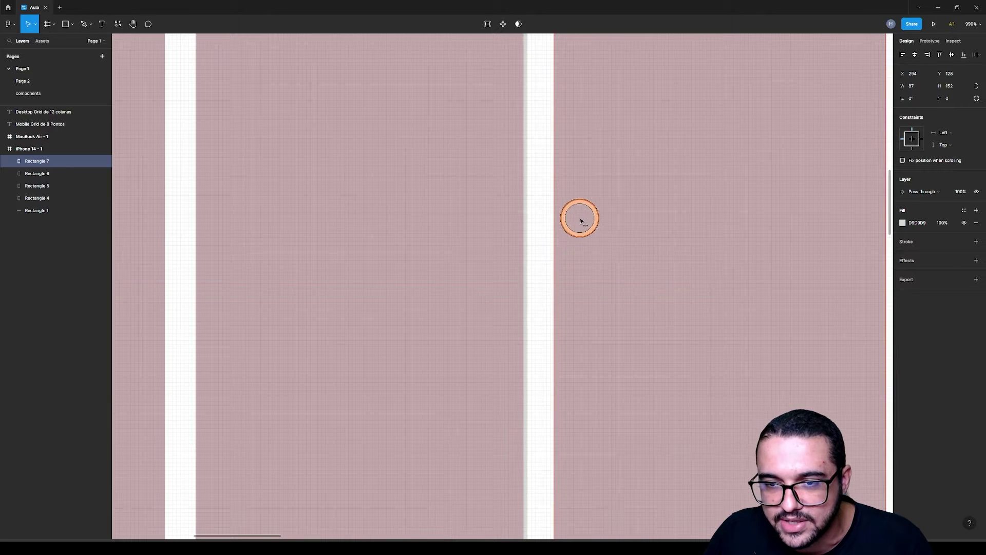
{"action": "left_click", "coordinate": [516, 224]}
{"action": "scroll", "coordinate": [469, 236], "scroll_direction": "down", "scroll_amount": 5}
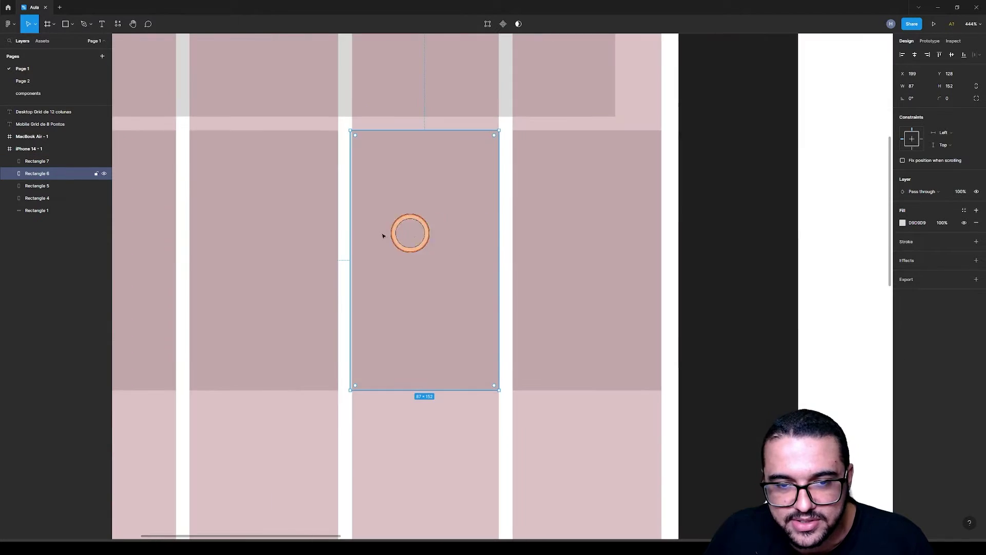
{"action": "scroll", "coordinate": [358, 271], "scroll_direction": "up", "scroll_amount": 6}
{"action": "scroll", "coordinate": [528, 254], "scroll_direction": "down", "scroll_amount": 8}
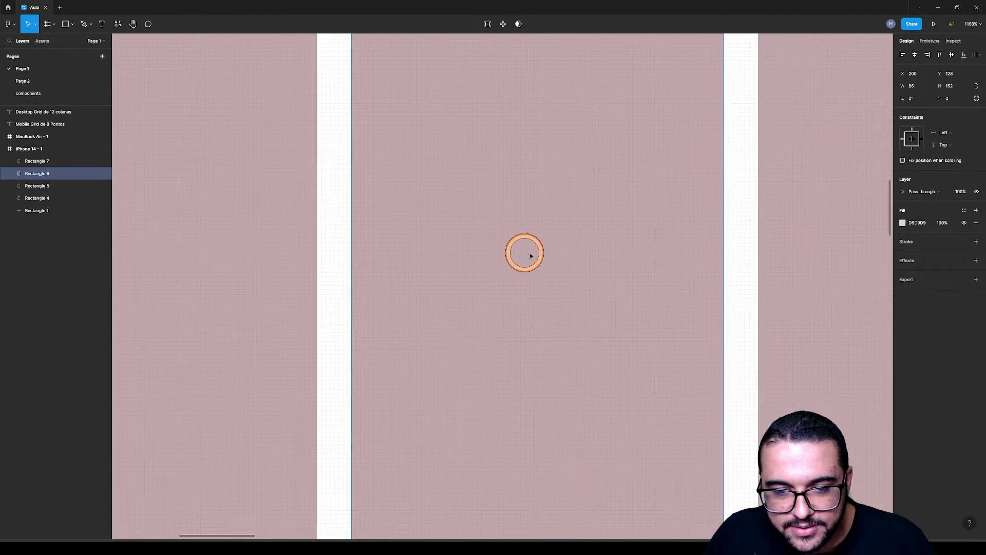
Widen the upper rectangle to 371 px so it spans all four columns, and hide the layout grids
{"action": "left_click", "coordinate": [465, 465]}
{"action": "left_click", "coordinate": [585, 175]}
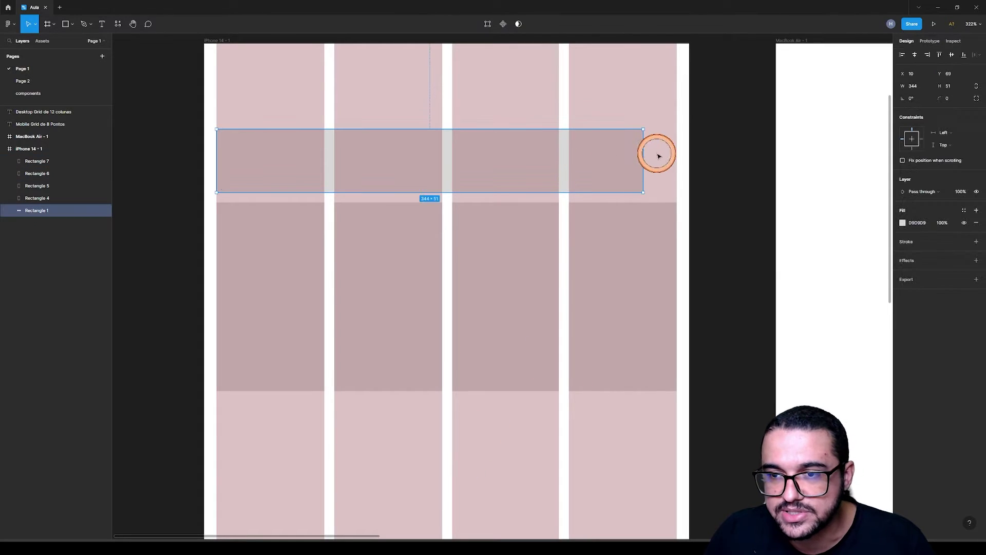
{"action": "left_click_drag", "start_coordinate": [643, 154], "coordinate": [678, 150]}
{"action": "scroll", "coordinate": [260, 256], "scroll_direction": "down", "scroll_amount": 4}
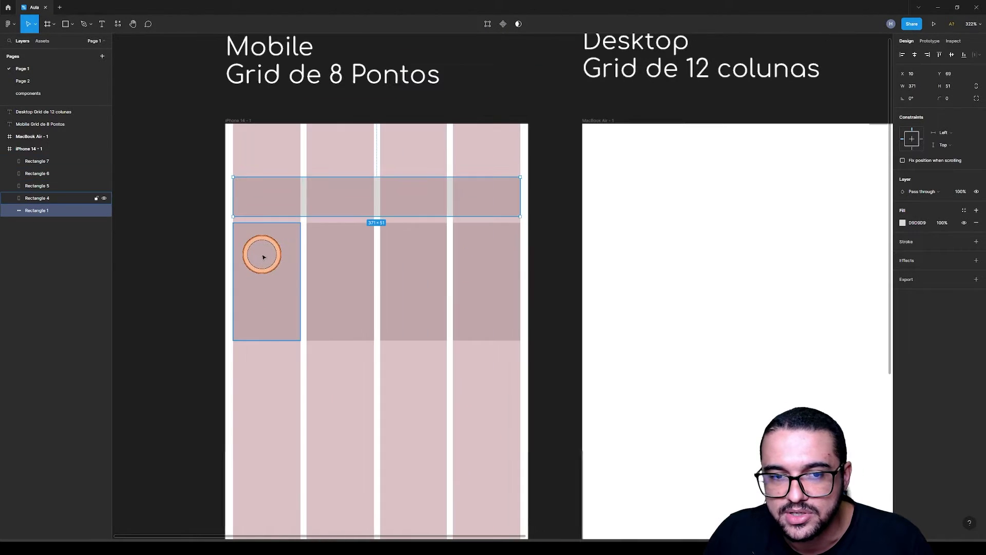
{"action": "left_click", "coordinate": [339, 434]}
{"action": "key", "text": "ctrl+shift+4"}
{"action": "scroll", "coordinate": [355, 351], "scroll_direction": "down", "scroll_amount": 2}
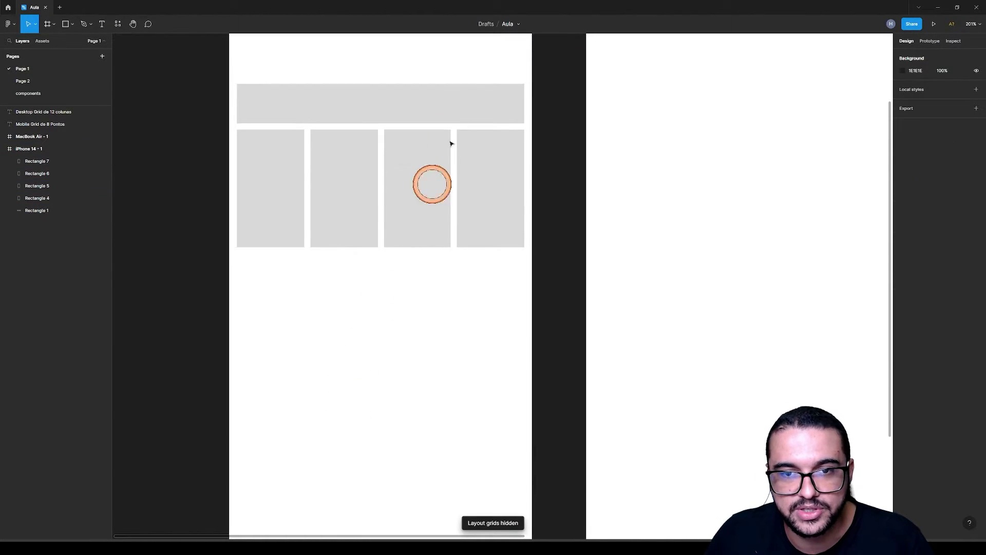
{"action": "scroll", "coordinate": [369, 377], "scroll_direction": "up", "scroll_amount": 2}
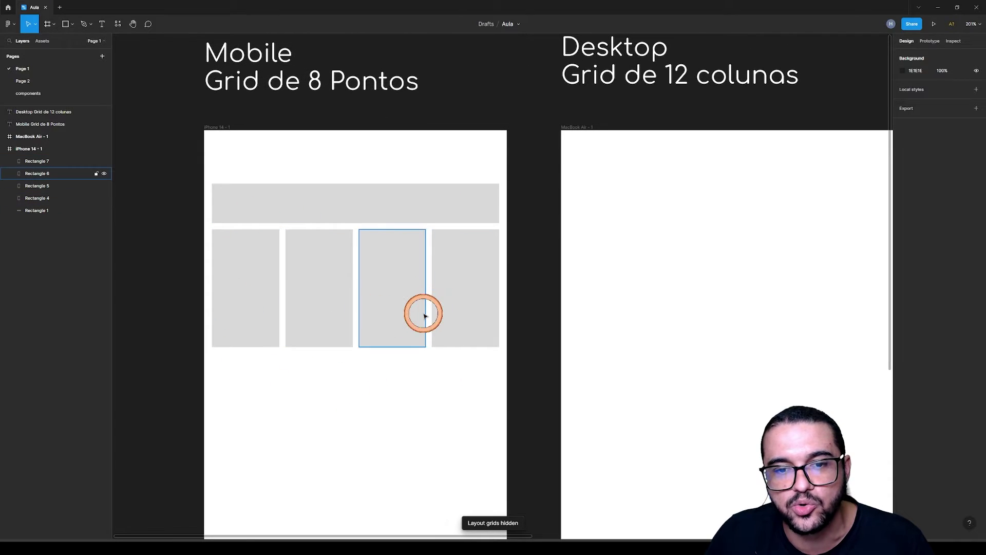
Show the 8 px grid together with the column grid on the mobile frame
{"action": "left_click", "coordinate": [215, 128]}
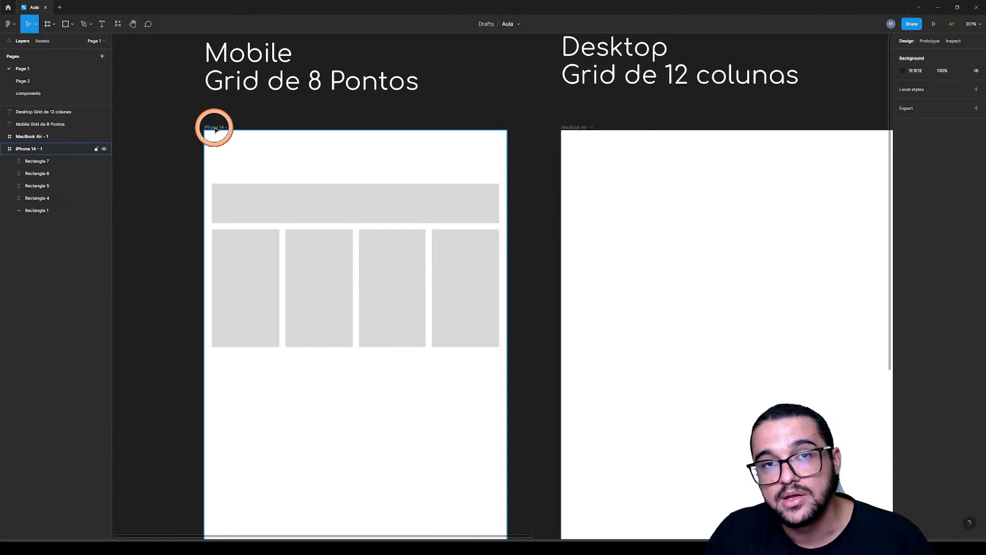
{"action": "left_click", "coordinate": [214, 136]}
{"action": "left_click", "coordinate": [214, 136]}
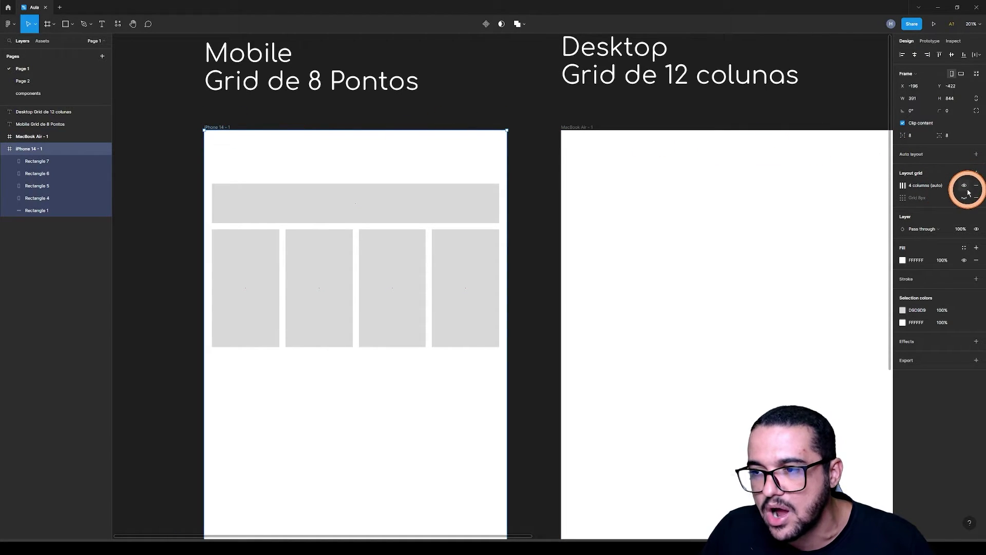
{"action": "left_click", "coordinate": [965, 198]}
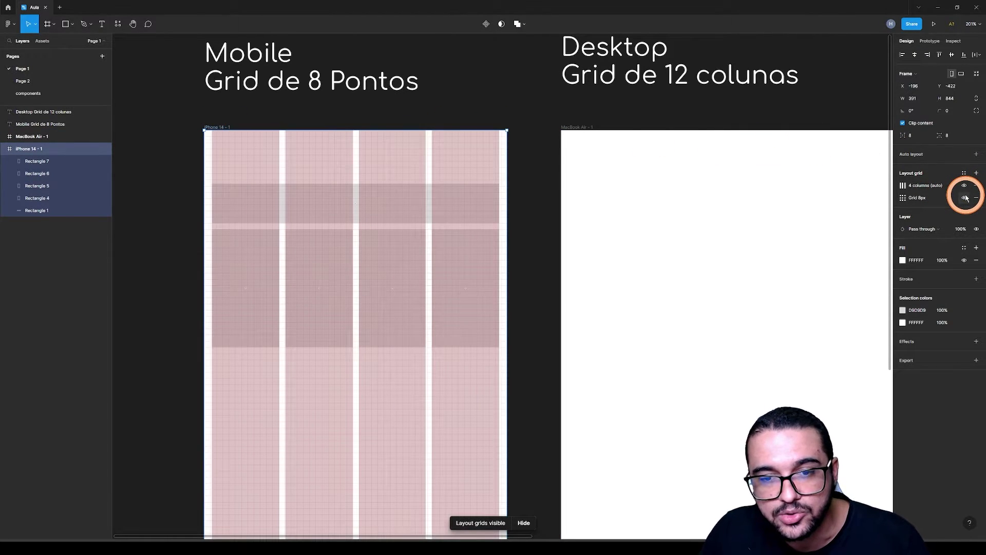
{"action": "key", "text": "Escape"}
{"action": "scroll", "coordinate": [350, 381], "scroll_direction": "down", "scroll_amount": 3}
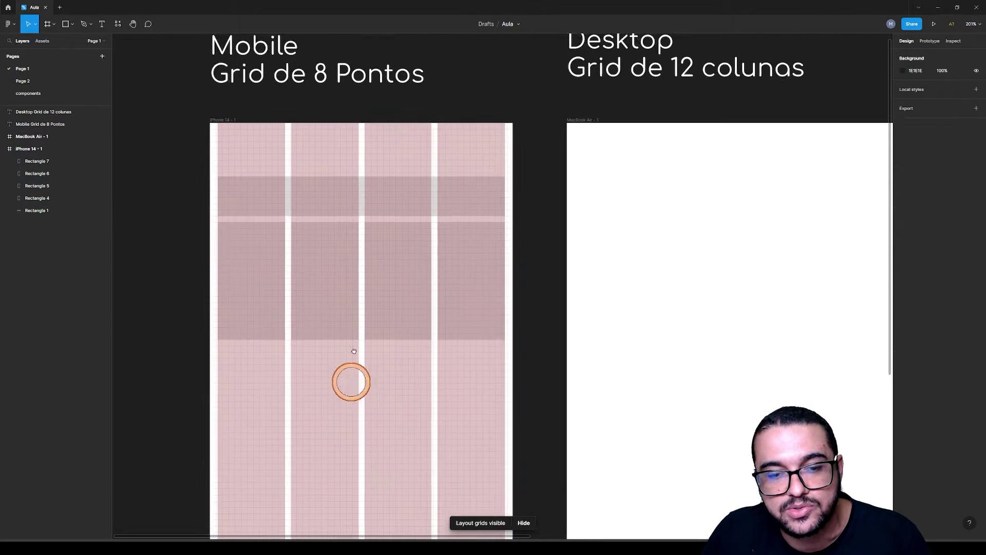
Add a copied rectangle at Y 296, widened to 181 px over two columns, duplicate it across the other two columns, and hide the layout grids
{"action": "left_click", "coordinate": [278, 147]}
{"action": "left_click_drag", "start_coordinate": [278, 147], "coordinate": [376, 258]}
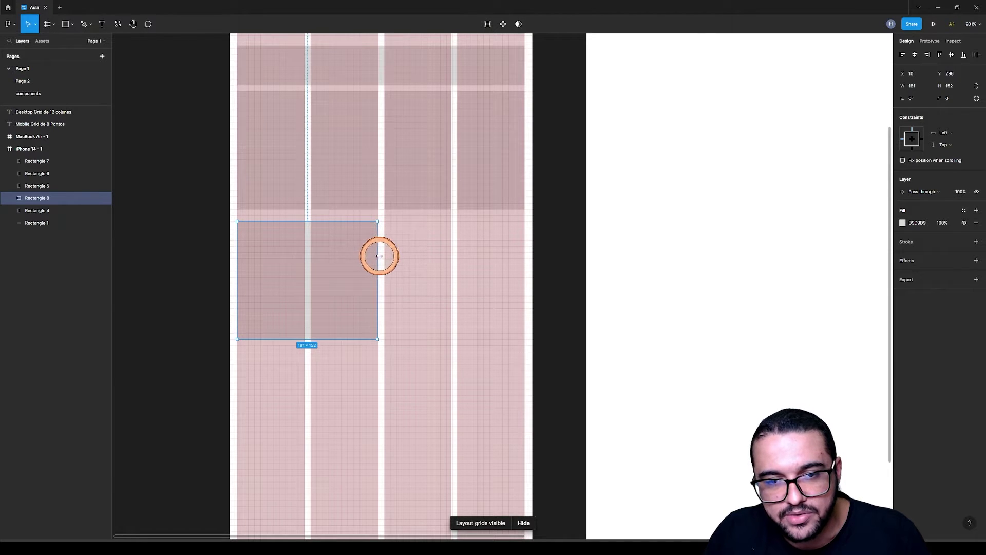
{"action": "left_click_drag", "start_coordinate": [302, 257], "coordinate": [465, 264]}
{"action": "key", "text": "ctrl+shift+4"}
{"action": "left_click", "coordinate": [442, 456]}
{"action": "scroll", "coordinate": [411, 462], "scroll_direction": "up", "scroll_amount": 3}
{"action": "scroll", "coordinate": [411, 463], "scroll_direction": "right", "scroll_amount": 2}
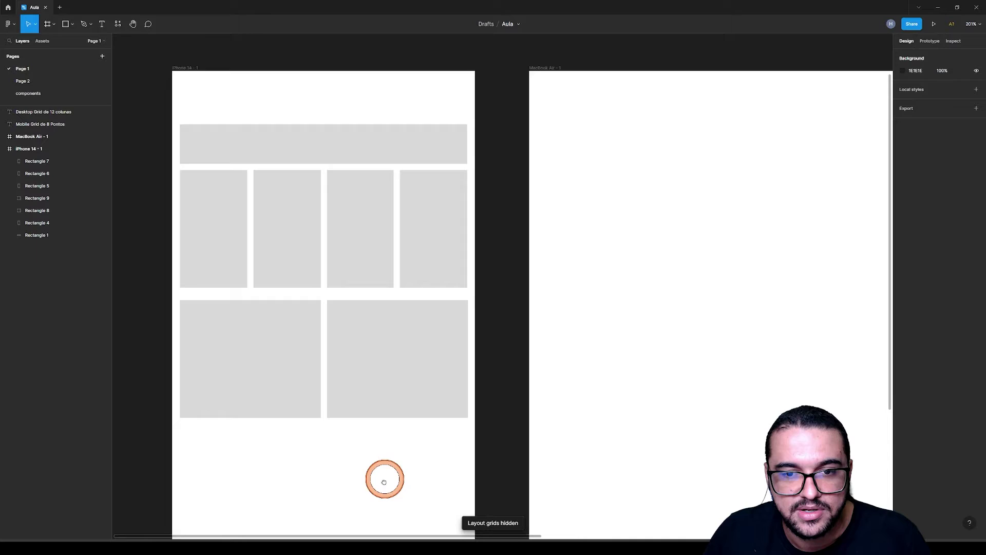
Select the four tall rectangles one by one to check their sizes and positions
{"action": "left_click", "coordinate": [309, 380]}
{"action": "left_click", "coordinate": [242, 263]}
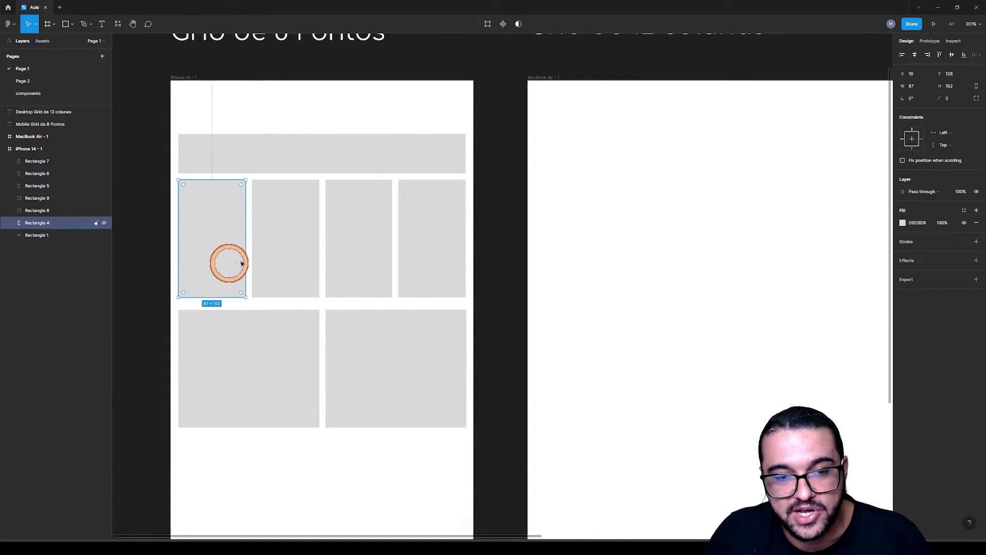
{"action": "left_click", "coordinate": [302, 249]}
{"action": "left_click", "coordinate": [360, 246]}
{"action": "left_click", "coordinate": [438, 245]}
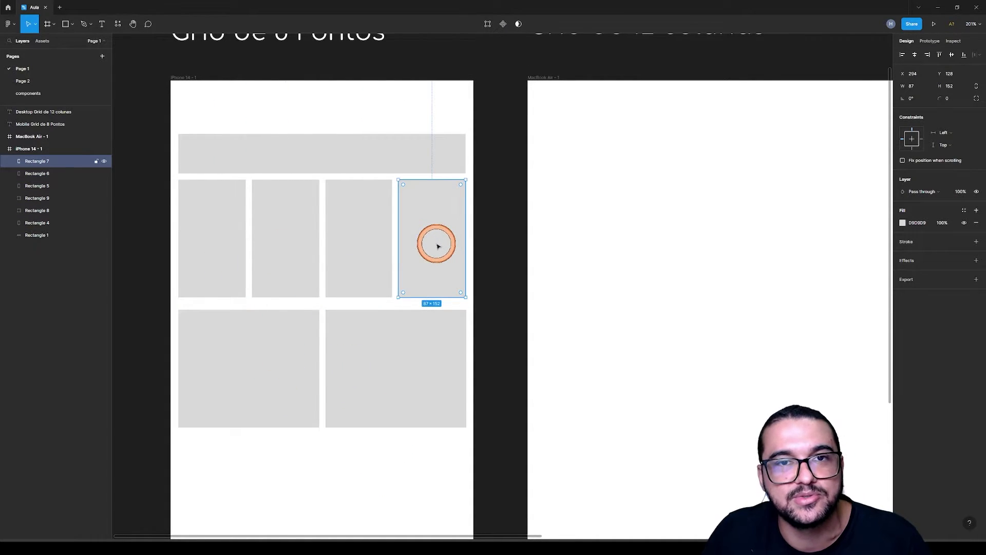
Stretch the upper banner to 77 px tall, copy it to Y 459 below the blocks, and make the copy a 40 px tall pill
{"action": "left_click", "coordinate": [279, 163]}
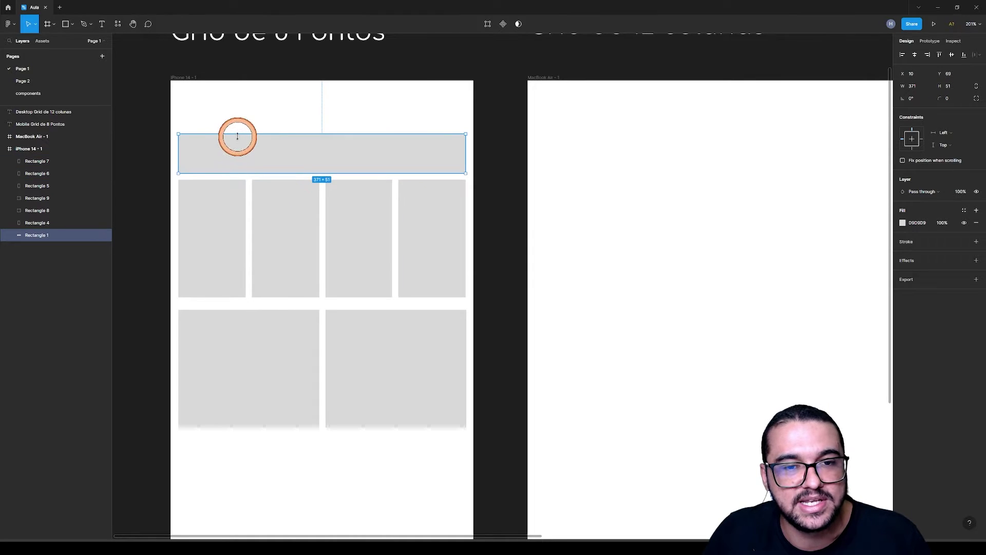
{"action": "left_click_drag", "start_coordinate": [235, 136], "coordinate": [293, 449]}
{"action": "left_click_drag", "start_coordinate": [192, 445], "coordinate": [199, 448]}
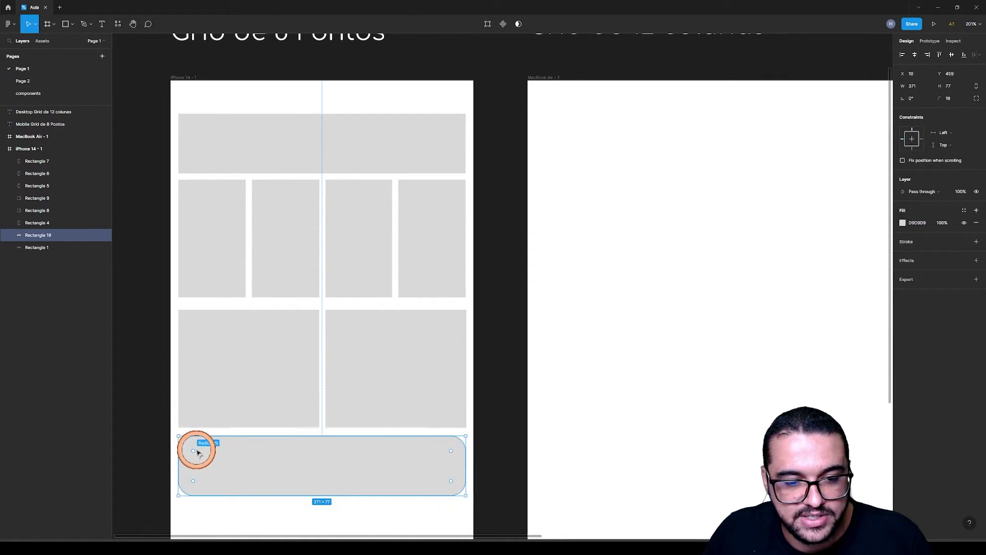
{"action": "left_click_drag", "start_coordinate": [230, 495], "coordinate": [234, 467]}
{"action": "left_click", "coordinate": [234, 509]}
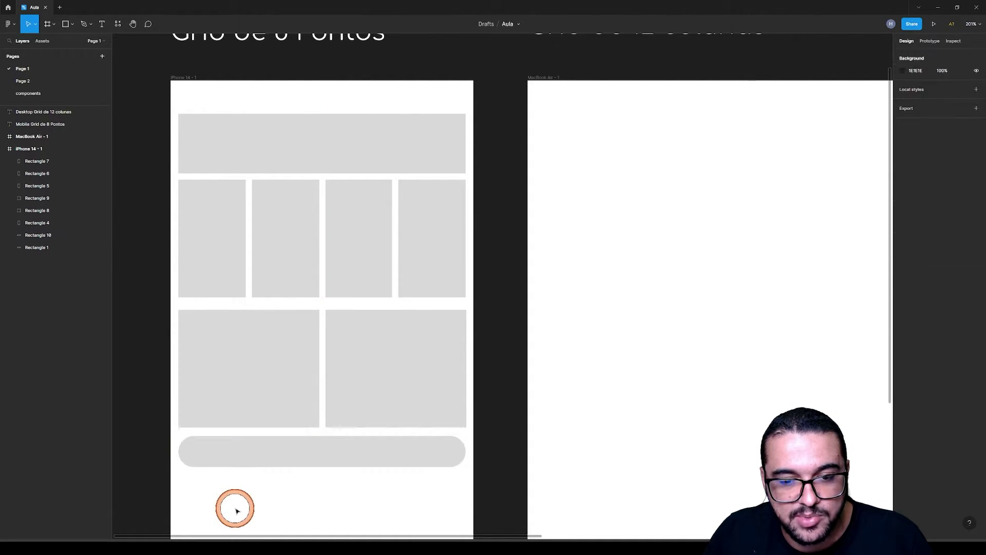
Show the layout grids again and select the pill-shaped rectangle to check it against the columns
{"action": "scroll", "coordinate": [360, 524], "scroll_direction": "down", "scroll_amount": 5}
{"action": "scroll", "coordinate": [384, 392], "scroll_direction": "right", "scroll_amount": 2}
{"action": "scroll", "coordinate": [337, 423], "scroll_direction": "down", "scroll_amount": 3}
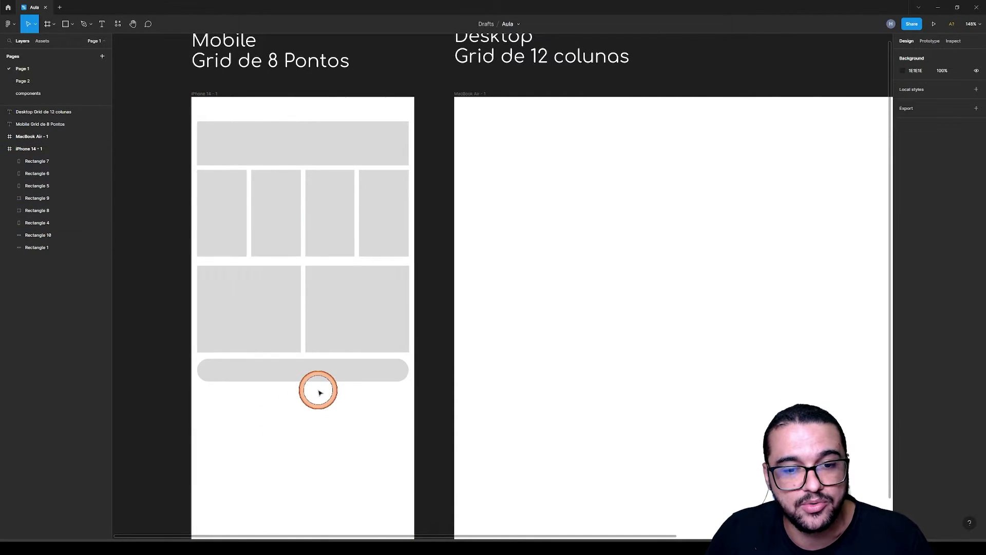
{"action": "key", "text": "ctrl+shift+4"}
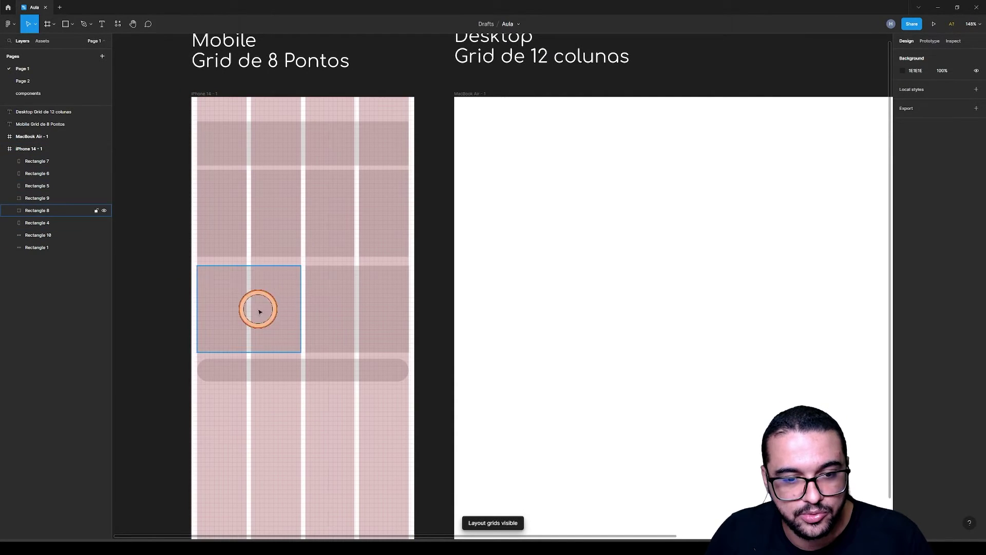
{"action": "left_click", "coordinate": [221, 369]}
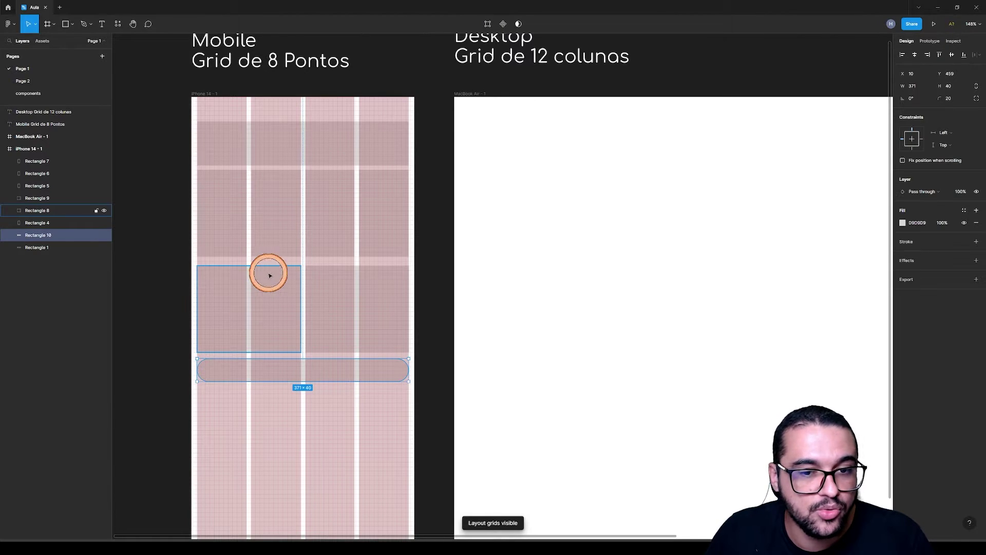
Hide the layout grids and measure the gap between the left wide rectangle and the tall rectangle above it
{"action": "scroll", "coordinate": [225, 249], "scroll_direction": "up", "scroll_amount": 3}
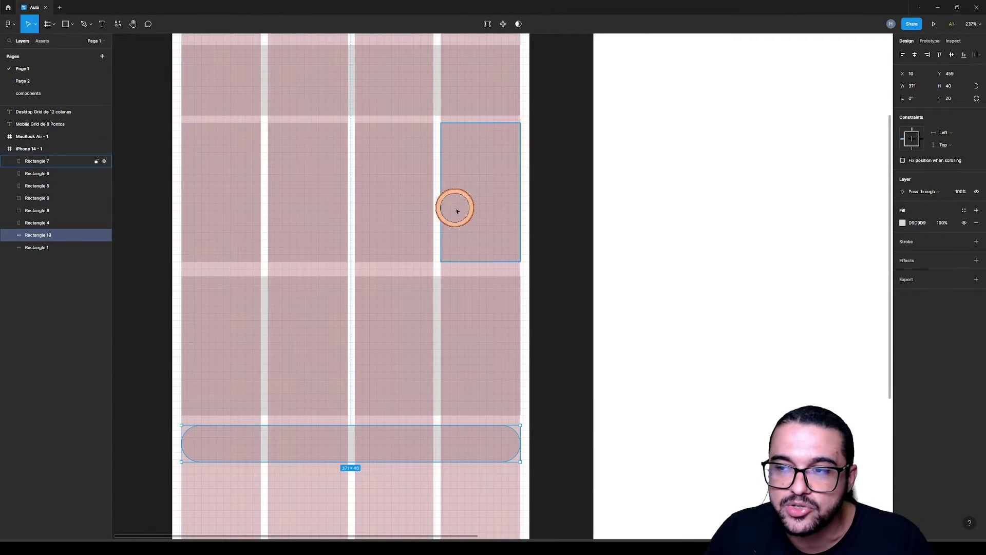
{"action": "key", "text": "ctrl+shift+4"}
{"action": "left_click", "coordinate": [309, 288]}
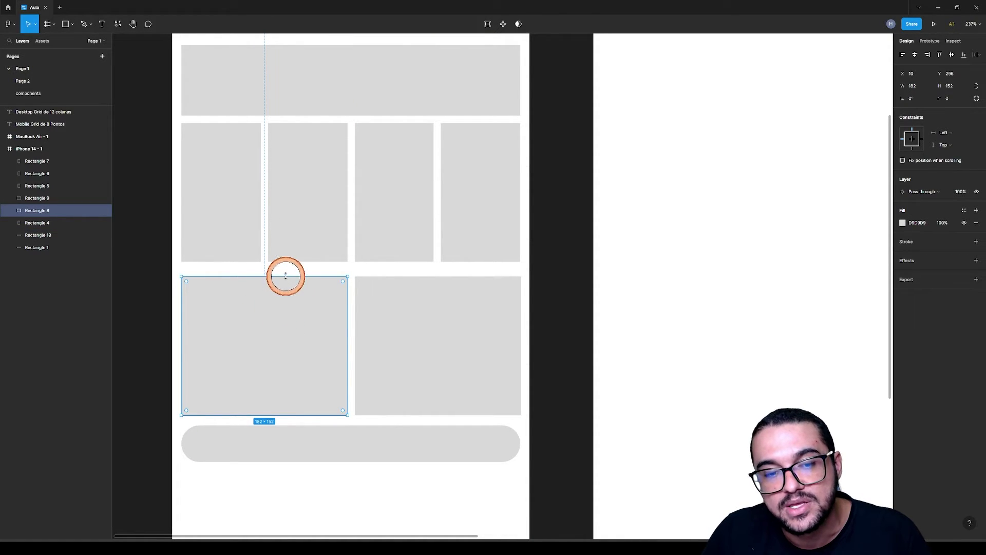
{"action": "key", "text": "alt"}
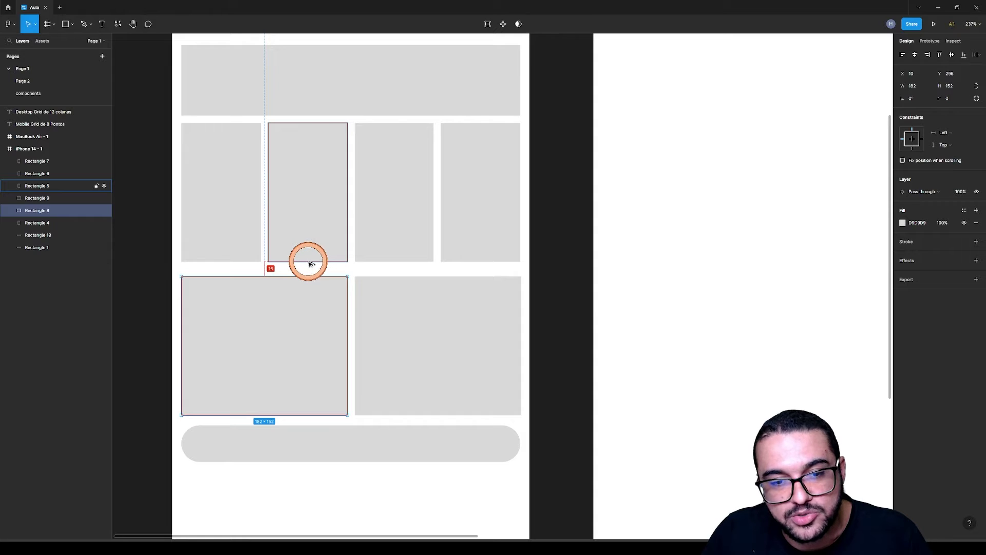
Nudge the left wide rectangle up to Y 288, 8 px below the row of tall rectangles
{"action": "key", "text": "alt+Up"}
{"action": "key", "text": "alt+Up"}
{"action": "key", "text": "alt+Up"}
{"action": "key", "text": "alt+Up"}
{"action": "key", "text": "alt+Up"}
{"action": "key", "text": "alt+Up"}
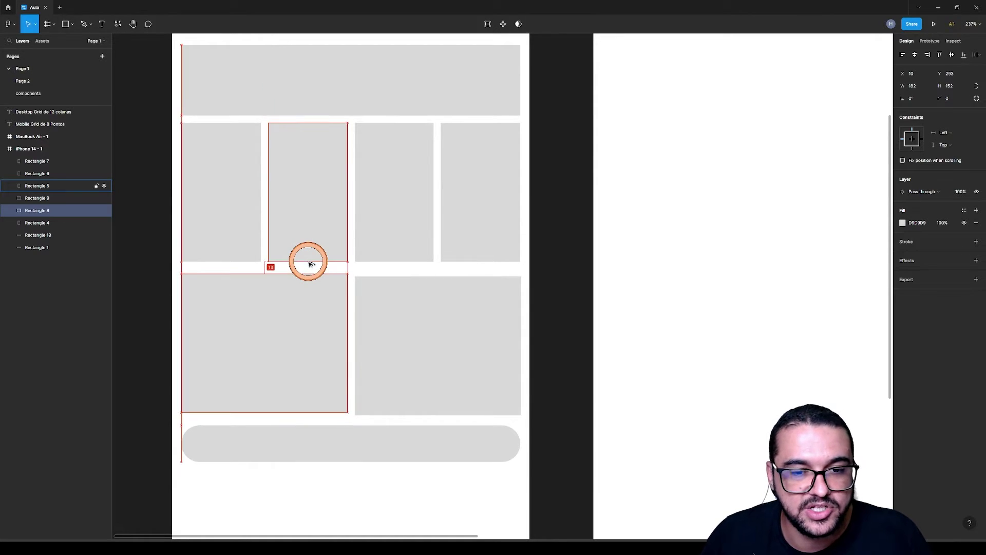
{"action": "key", "text": "alt+Down"}
{"action": "key", "text": "alt+Down"}
{"action": "key", "text": "alt+Down"}
{"action": "key", "text": "alt+Down"}
{"action": "key", "text": "alt+Down"}
{"action": "key", "text": "alt+Down"}
{"action": "key", "text": "alt+Up"}
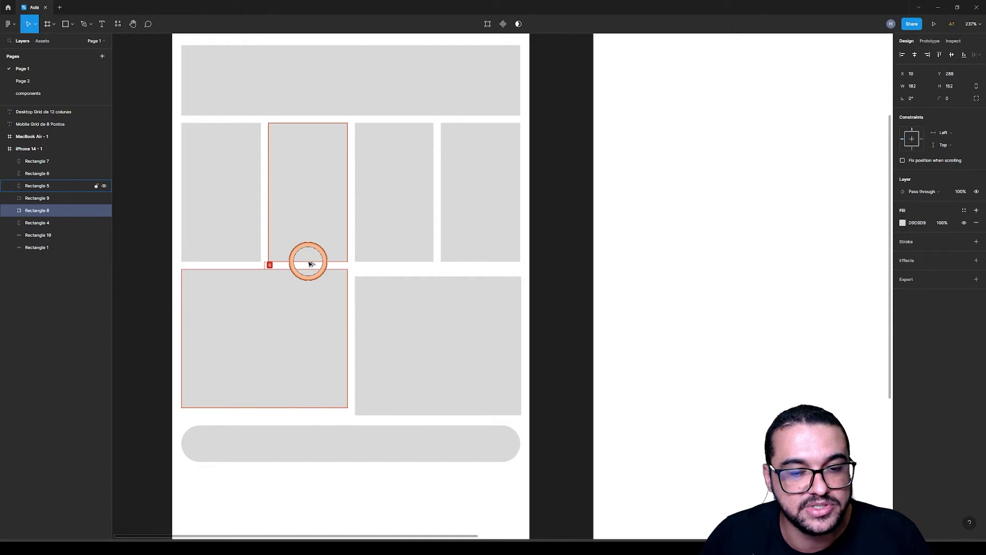
Nudge the right wide rectangle to X 196 and Y 288, level with its left neighbour
{"action": "left_click", "coordinate": [363, 297]}
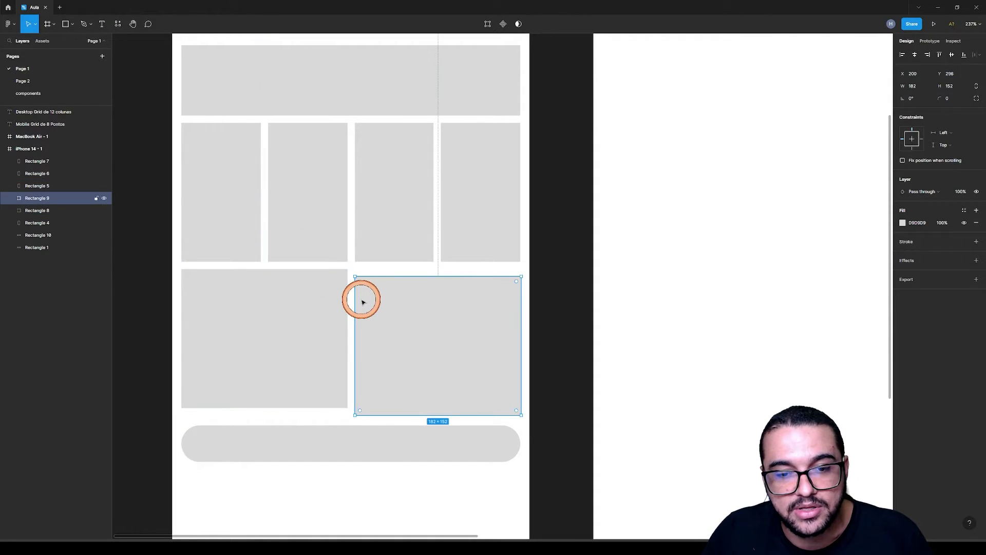
{"action": "key", "text": "alt"}
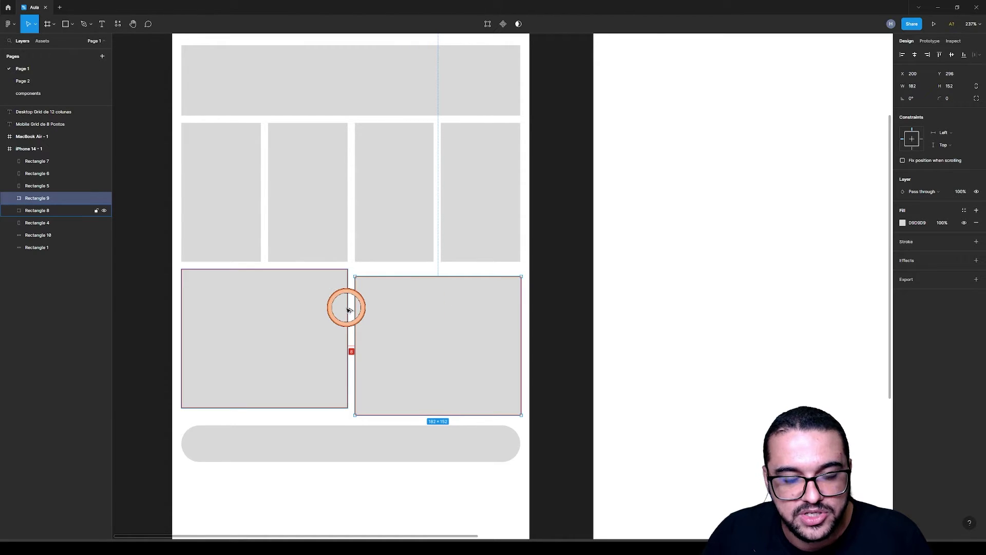
{"action": "key", "text": "Left"}
{"action": "key", "text": "Left"}
{"action": "key", "text": "Left"}
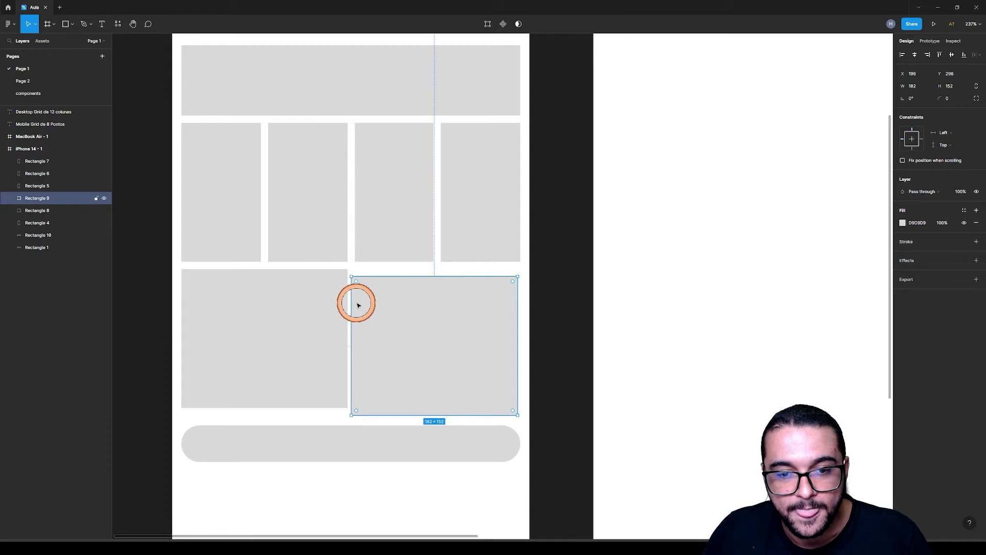
{"action": "key", "text": "Up"}
{"action": "key", "text": "Up"}
{"action": "key", "text": "Up"}
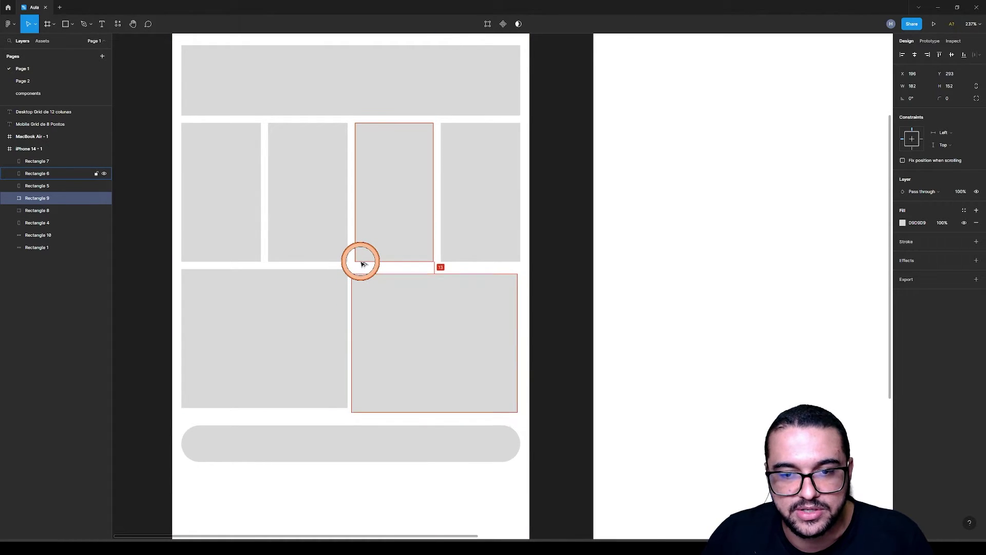
{"action": "key", "text": "Up"}
{"action": "key", "text": "Up"}
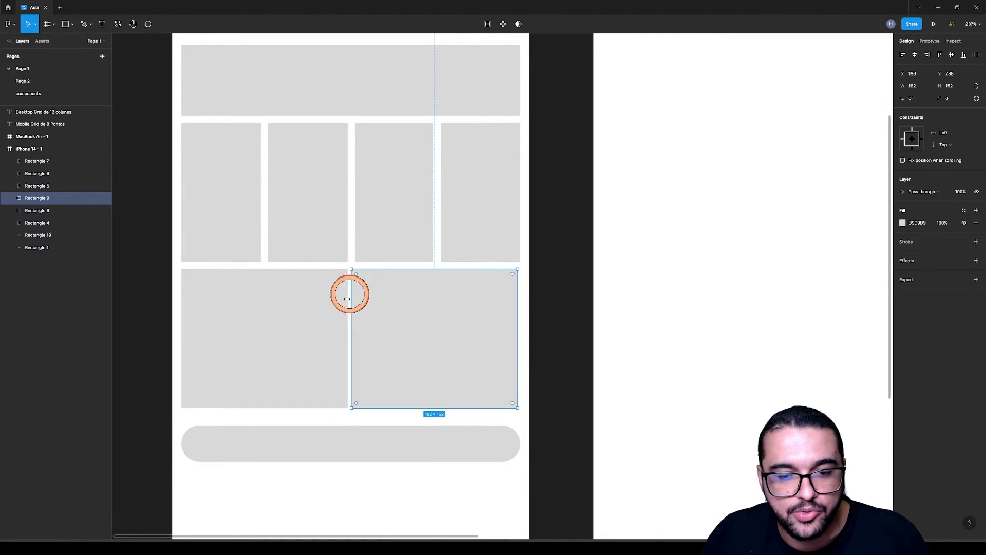
{"action": "left_click", "coordinate": [558, 416]}
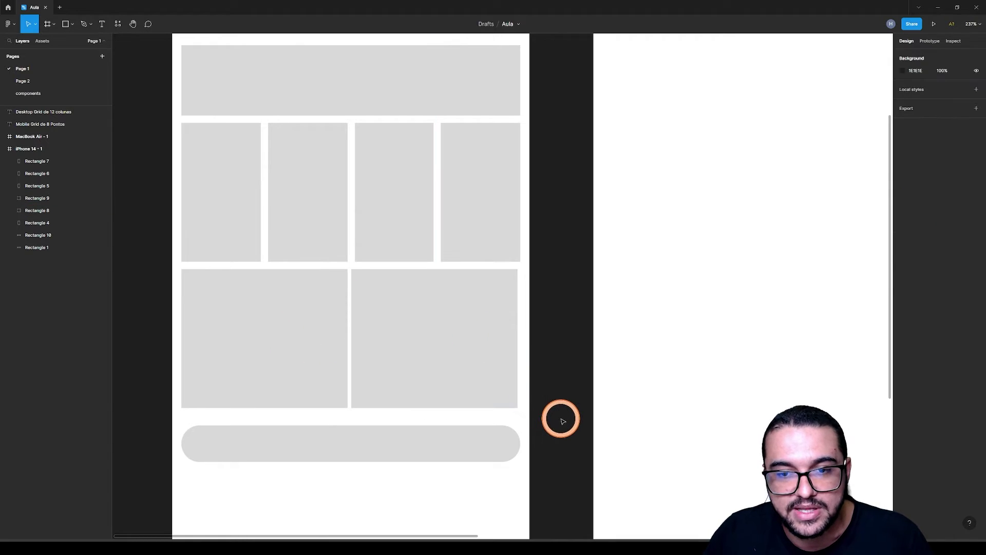
Check the spacing of the right wide rectangle and the rightmost tall rectangle against their neighbouring blocks
{"action": "left_click", "coordinate": [401, 345]}
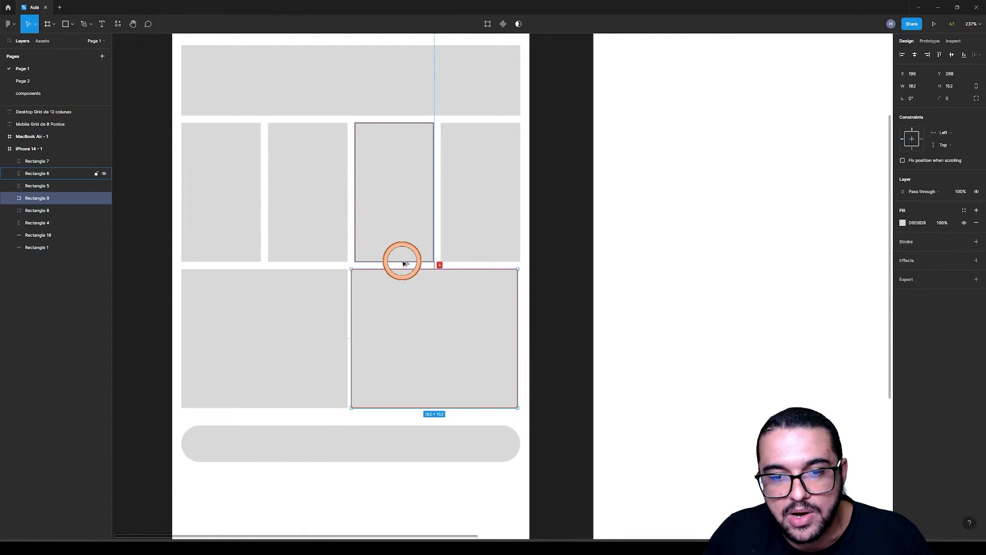
{"action": "left_click", "coordinate": [452, 232]}
{"action": "left_click", "coordinate": [578, 265]}
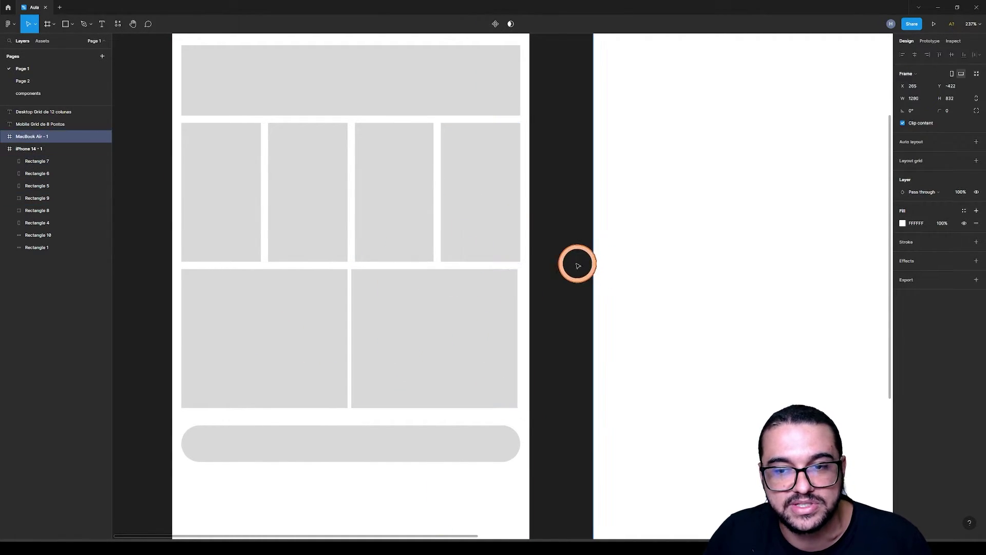
{"action": "left_click", "coordinate": [564, 263]}
{"action": "left_click", "coordinate": [486, 229]}
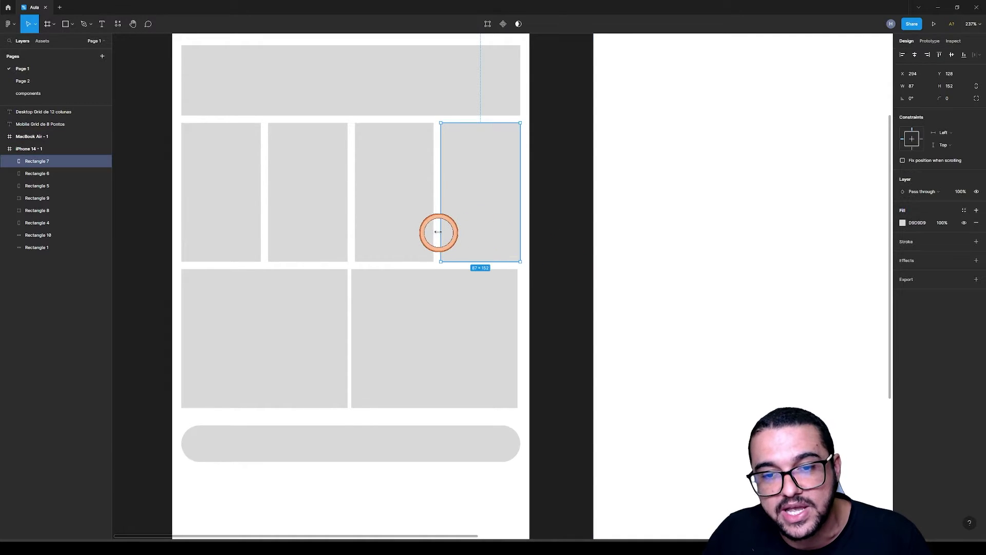
{"action": "left_click", "coordinate": [544, 269]}
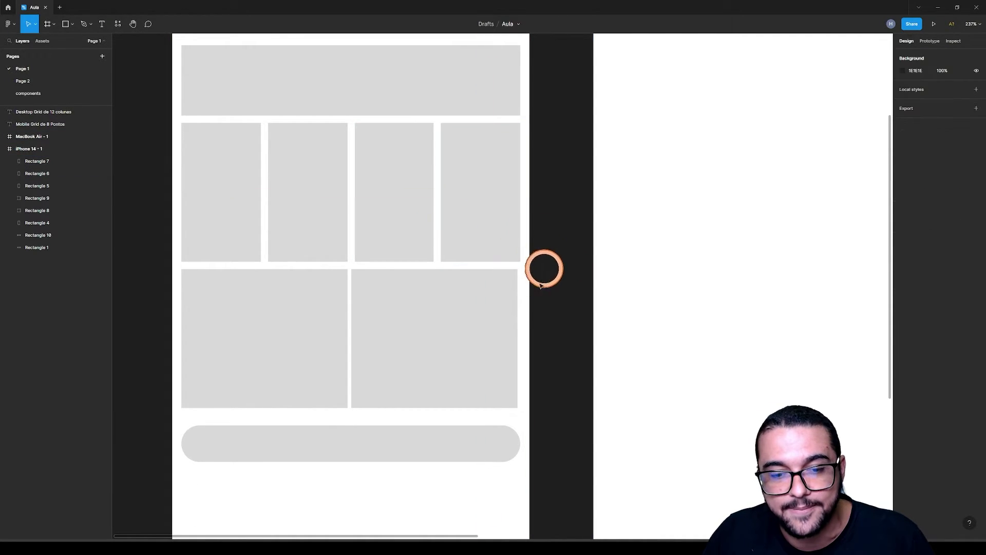
Select the MacBook Air - 1 desktop frame to check its width and height
{"action": "scroll", "coordinate": [449, 326], "scroll_direction": "down", "scroll_amount": 3}
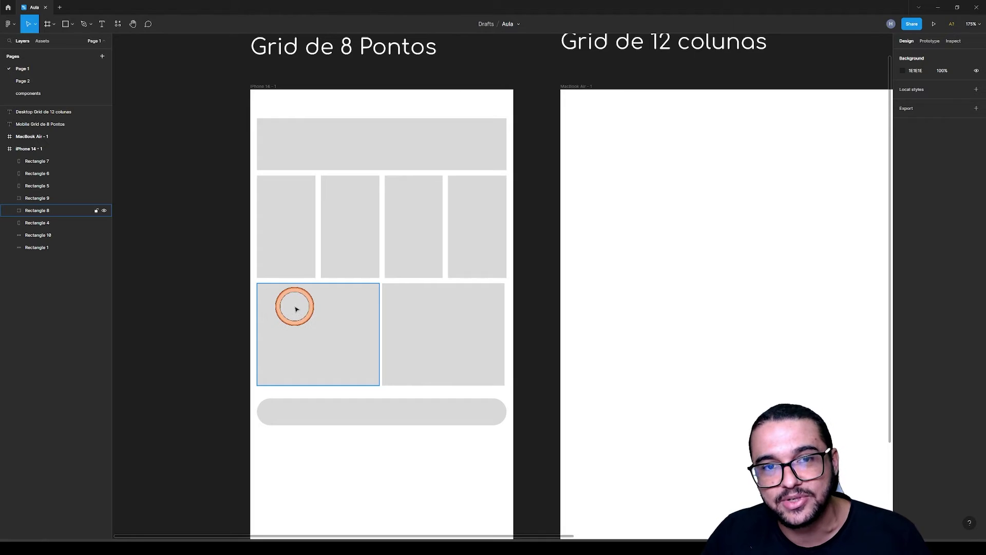
{"action": "scroll", "coordinate": [357, 298], "scroll_direction": "right", "scroll_amount": 3}
{"action": "scroll", "coordinate": [450, 315], "scroll_direction": "down", "scroll_amount": 5}
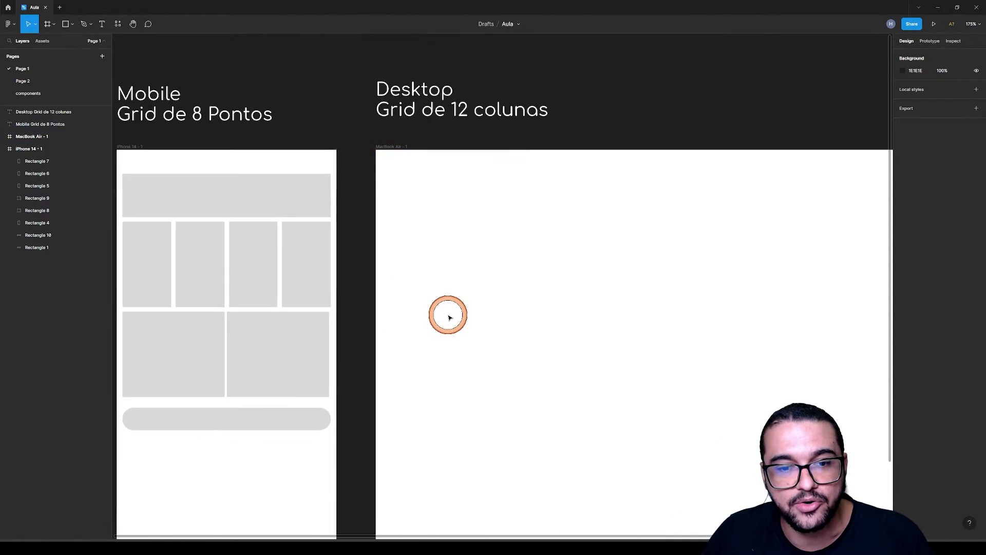
{"action": "scroll", "coordinate": [448, 313], "scroll_direction": "up", "scroll_amount": 3}
{"action": "scroll", "coordinate": [462, 303], "scroll_direction": "down", "scroll_amount": 2}
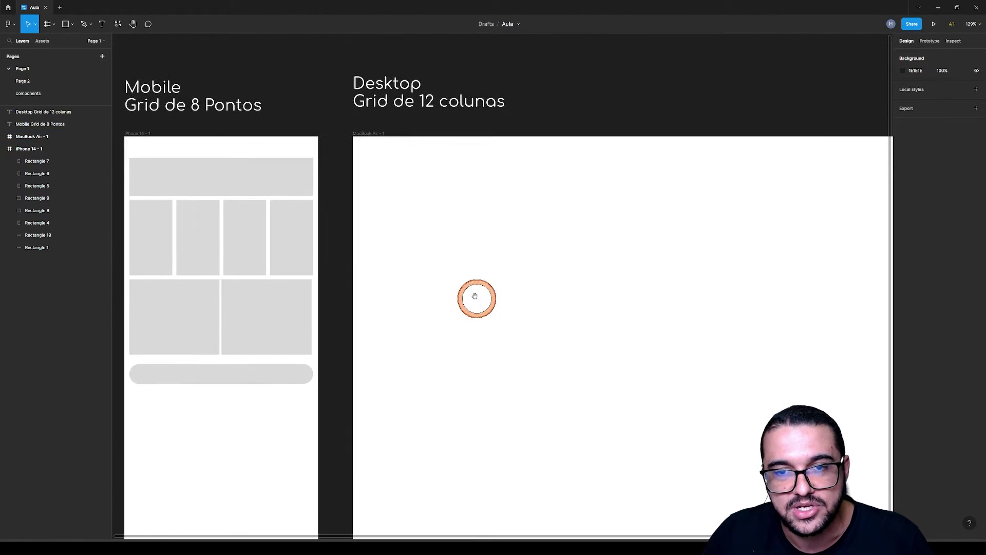
{"action": "left_click", "coordinate": [368, 134]}
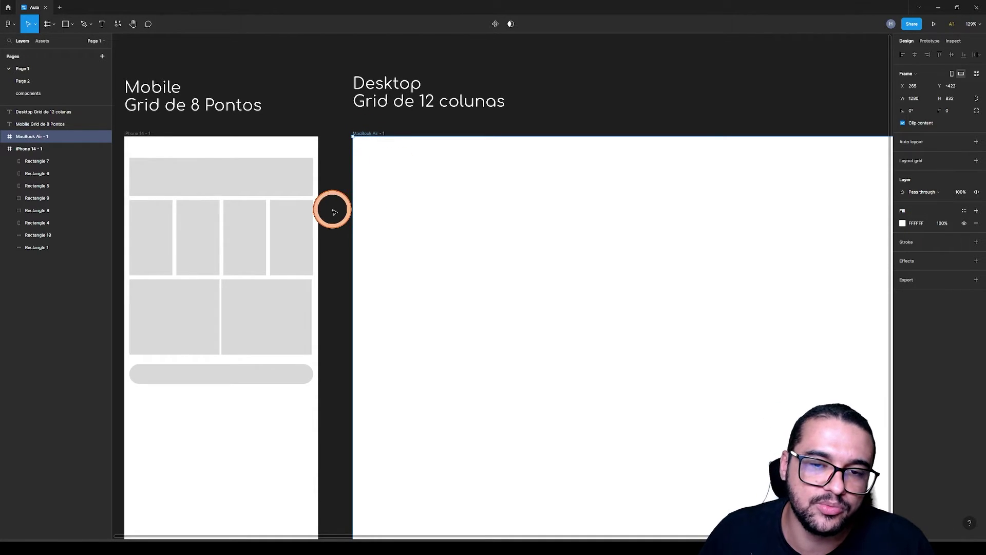
{"action": "scroll", "coordinate": [333, 209], "scroll_direction": "down", "scroll_amount": 3}
{"action": "scroll", "coordinate": [414, 222], "scroll_direction": "right", "scroll_amount": 3}
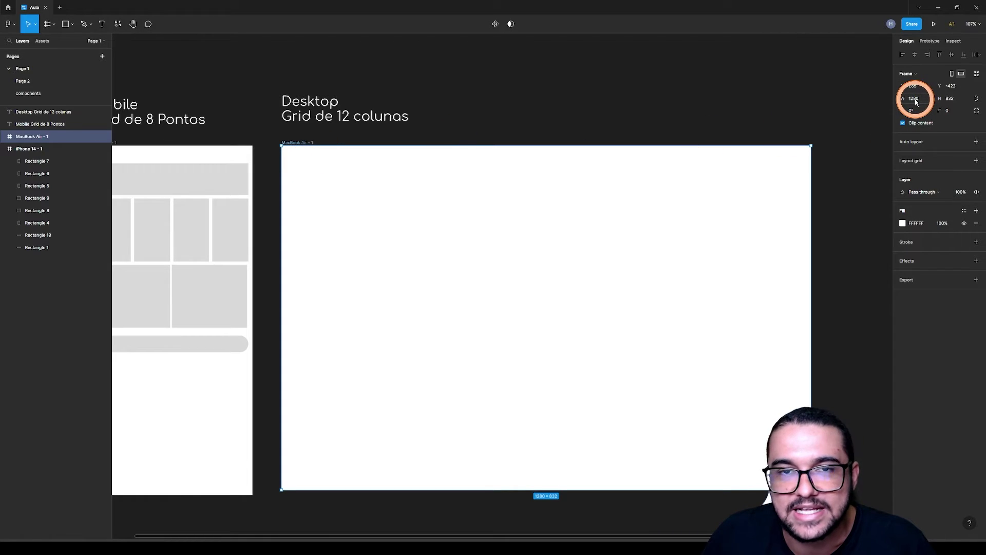
{"action": "left_click", "coordinate": [504, 90]}
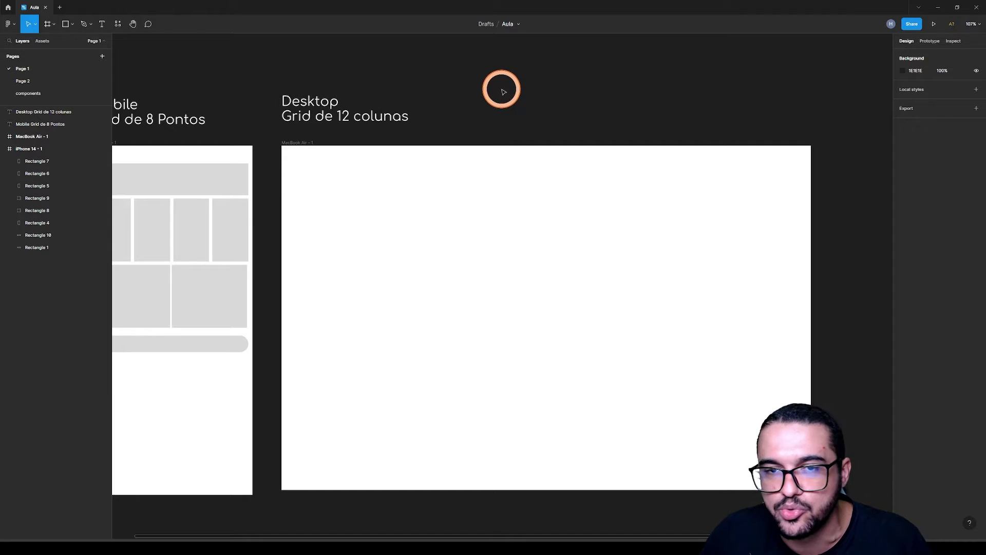
{"action": "left_click", "coordinate": [294, 143]}
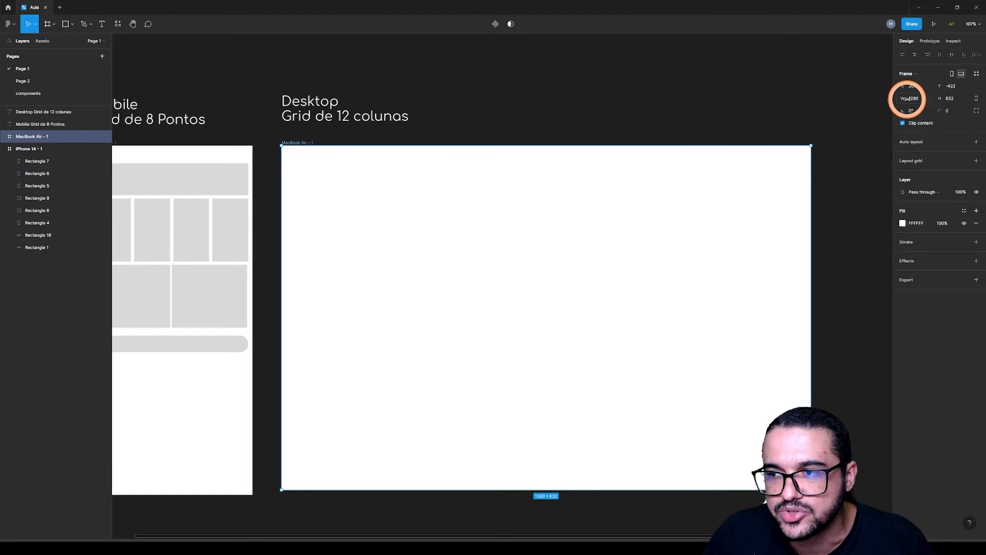
{"action": "left_click", "coordinate": [558, 102]}
Draw a full-width banner rectangle of 1280 × 364 px at the upper edge of the desktop frame
{"action": "key", "text": "r"}
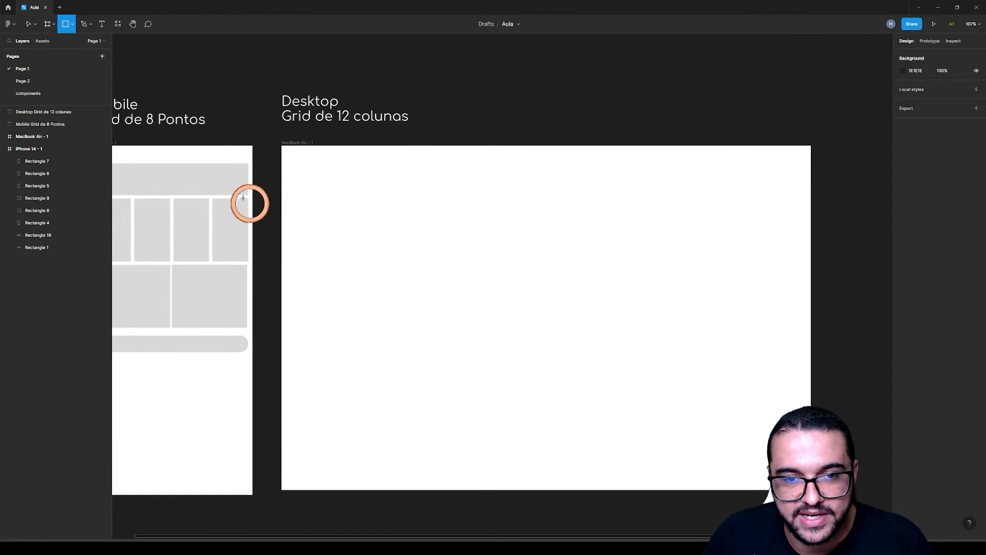
{"action": "left_click_drag", "start_coordinate": [281, 146], "coordinate": [812, 297]}
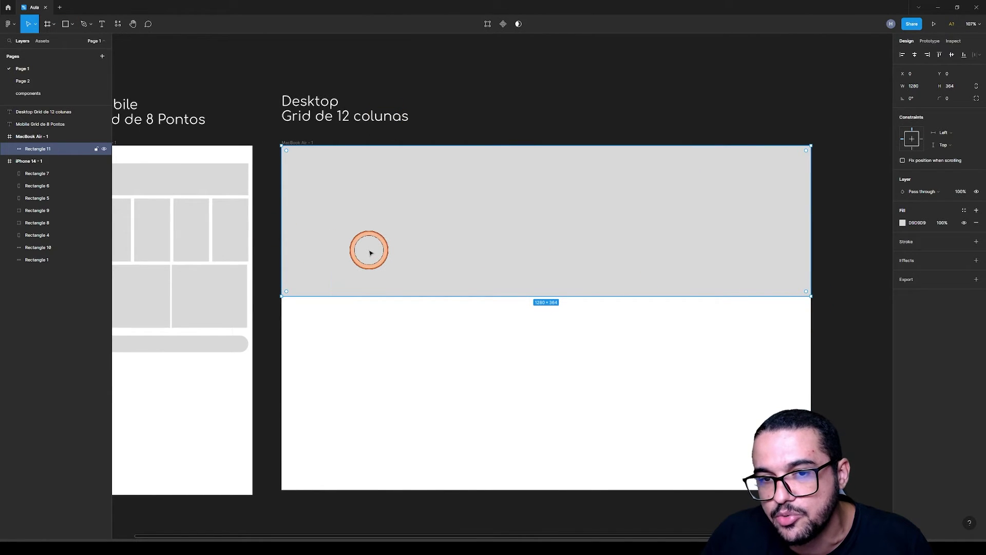
{"action": "left_click", "coordinate": [348, 326]}
Draw a 190 px square at X 0, Y 416 below the banner and duplicate it into a row of six with 17 px gaps
{"action": "key", "text": "r"}
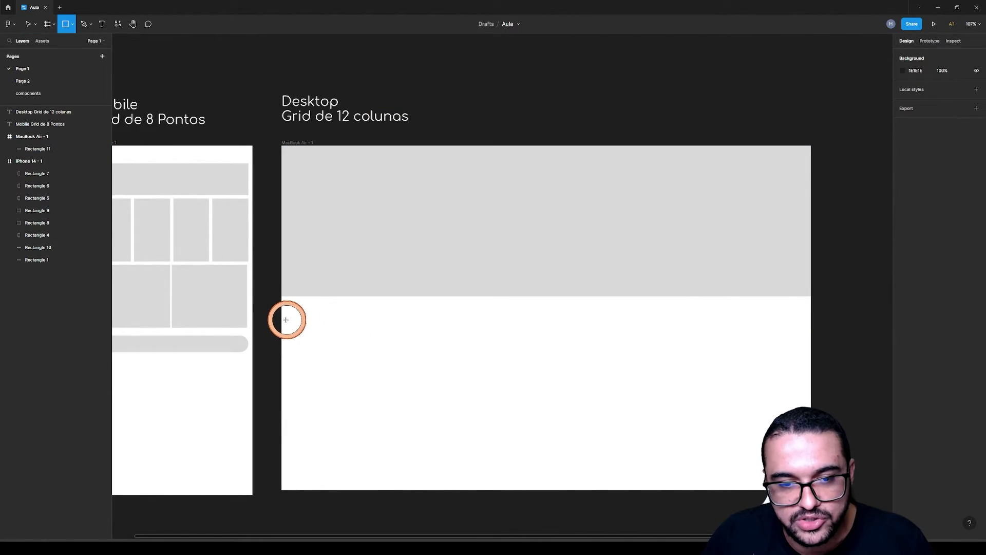
{"action": "mouse_move", "coordinate": [282, 318]}
{"action": "left_mouse_down"}
{"action": "mouse_move", "coordinate": [319, 375]}
{"action": "mouse_move", "coordinate": [360, 396]}
{"action": "left_mouse_up"}
{"action": "mouse_move", "coordinate": [327, 358]}
{"action": "left_mouse_down", "text": "alt"}
{"action": "mouse_move", "coordinate": [420, 363]}
{"action": "mouse_move", "coordinate": [403, 357]}
{"action": "left_mouse_up", "text": "alt"}
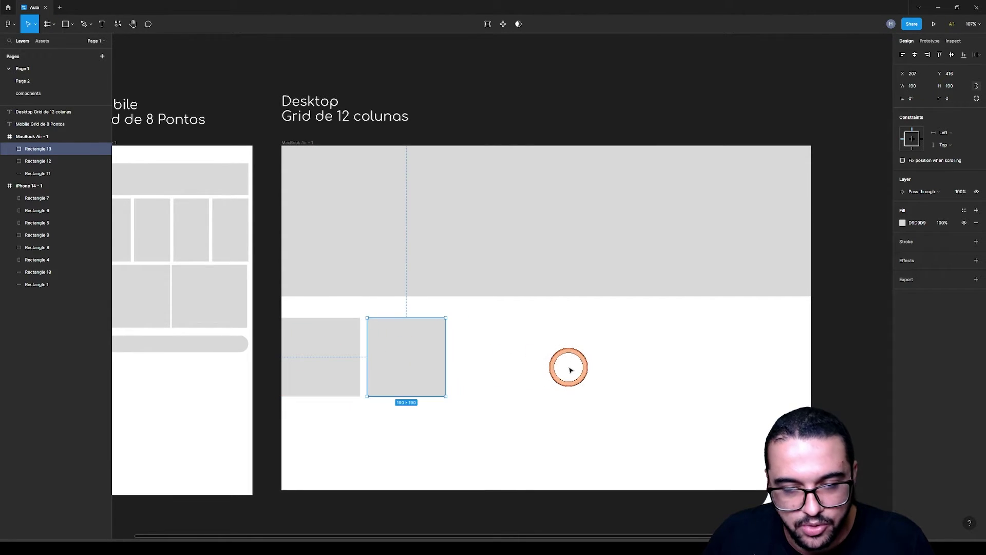
{"action": "left_click", "coordinate": [545, 387]}
{"action": "left_click_drag", "start_coordinate": [515, 445], "coordinate": [496, 354]}
{"action": "left_click_drag", "start_coordinate": [636, 439], "coordinate": [334, 335]}
{"action": "left_click_drag", "start_coordinate": [611, 421], "coordinate": [654, 341]}
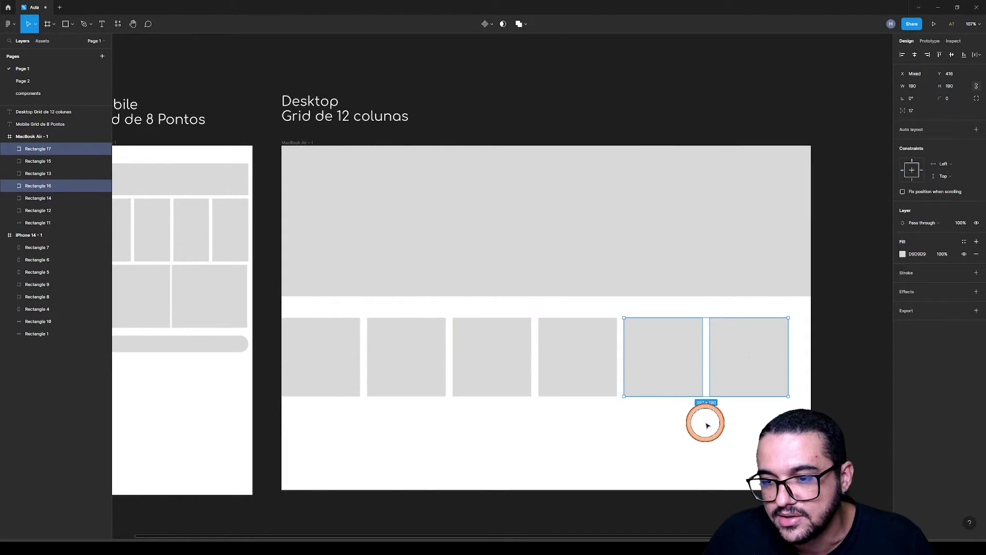
Scale the row of six squares proportionally to the desktop frame's full 1280 px width
{"action": "left_click_drag", "start_coordinate": [803, 424], "coordinate": [282, 333]}
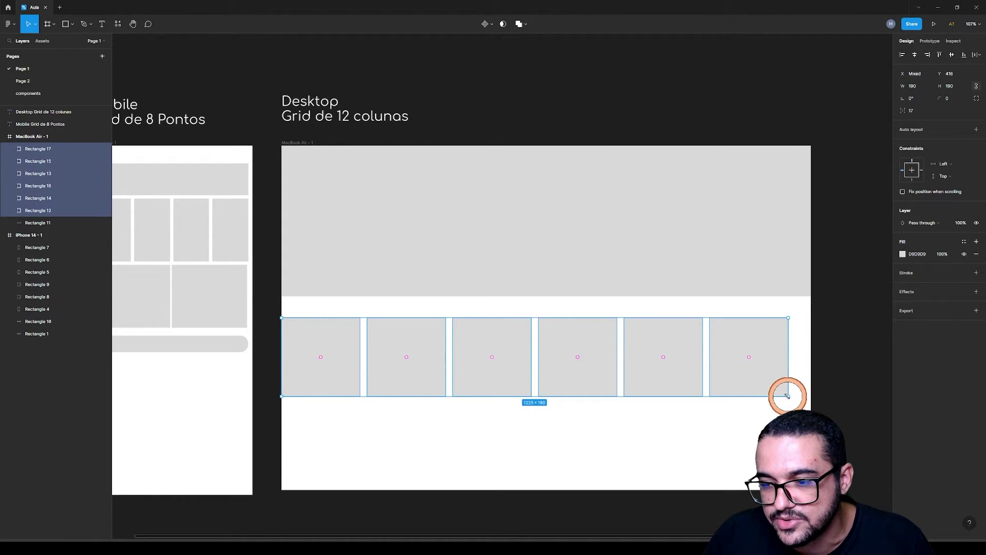
{"action": "left_click_drag", "start_coordinate": [788, 395], "coordinate": [812, 378]}
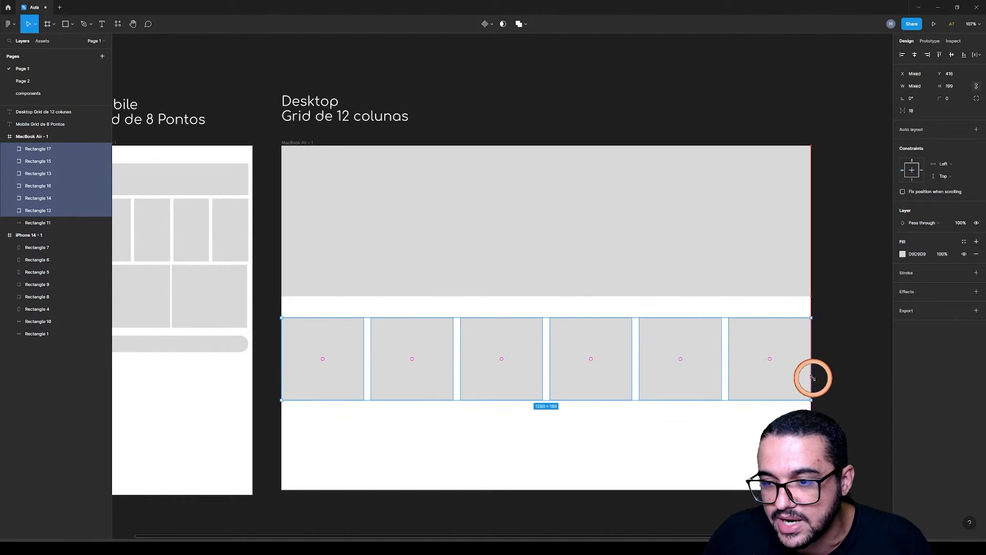
{"action": "left_click", "coordinate": [846, 346]}
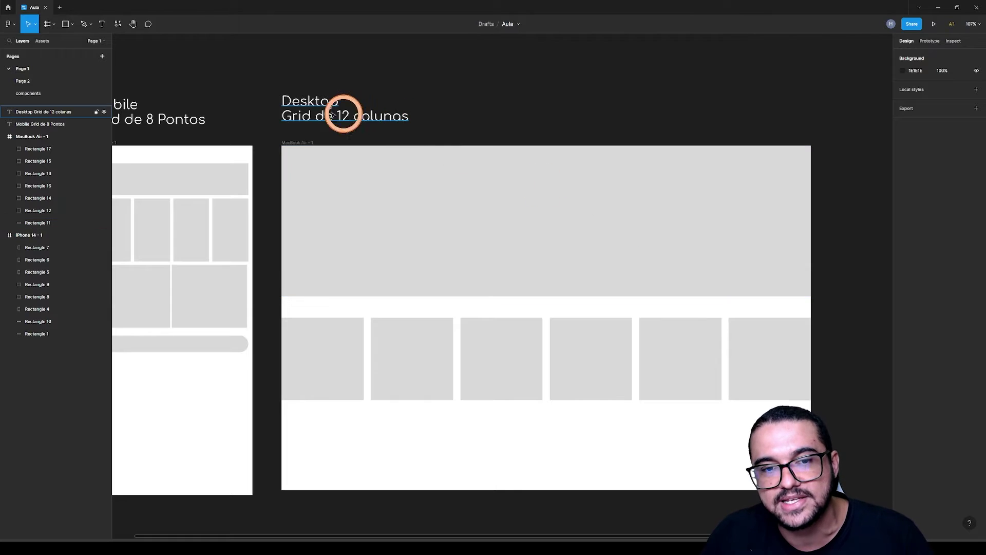
Add a layout grid to the MacBook Air - 1 frame and change its type to Columns
{"action": "left_click", "coordinate": [296, 143]}
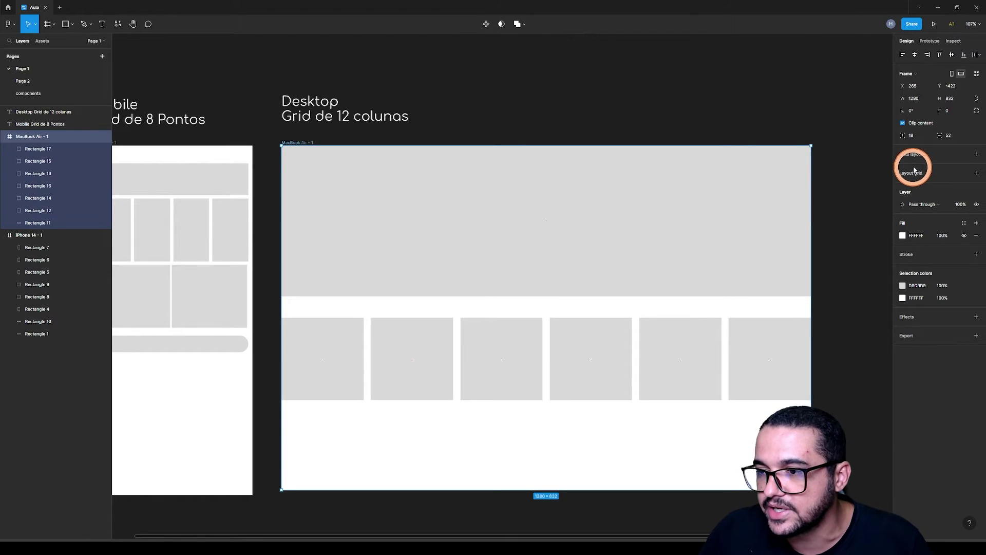
{"action": "left_click", "coordinate": [977, 174]}
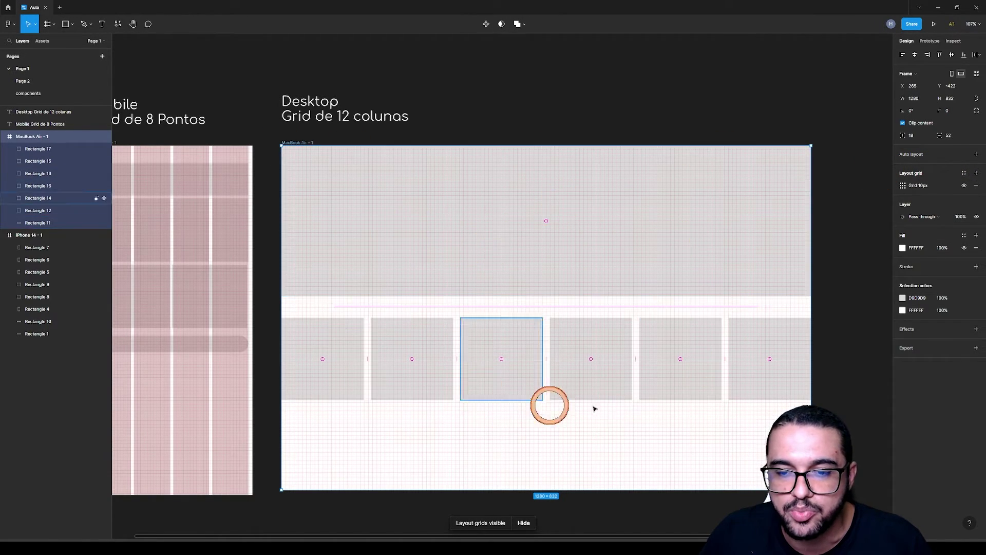
{"action": "left_click", "coordinate": [904, 186]}
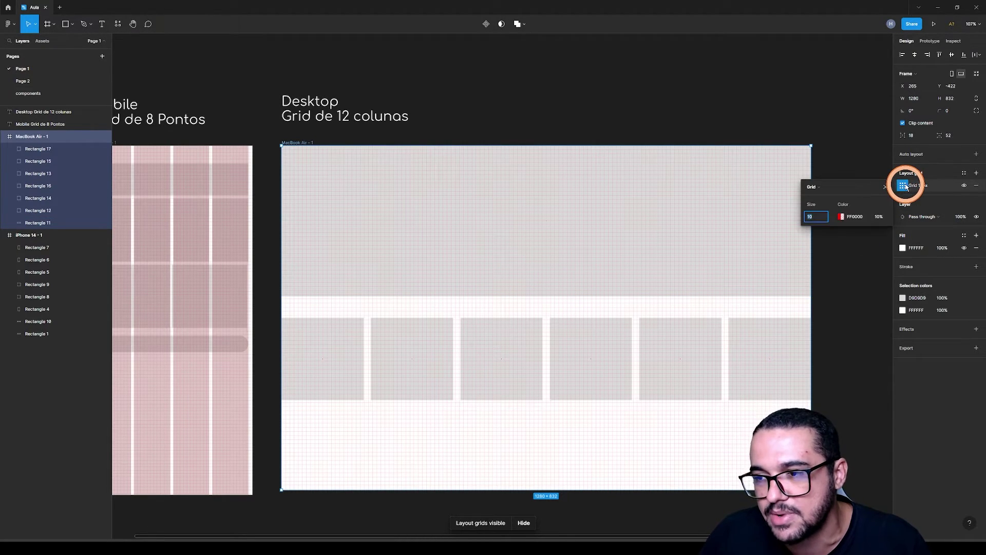
{"action": "left_click", "coordinate": [814, 187]}
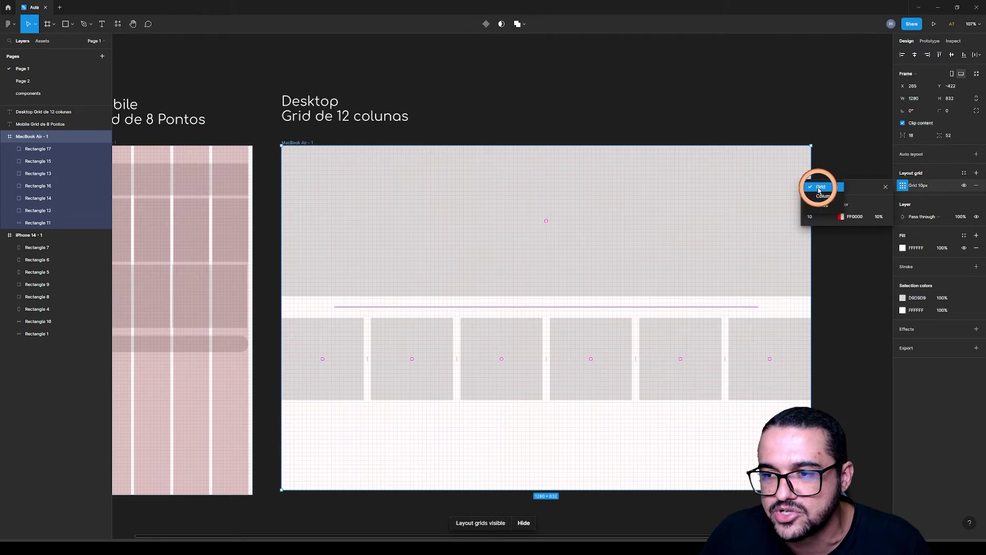
{"action": "left_click", "coordinate": [820, 197]}
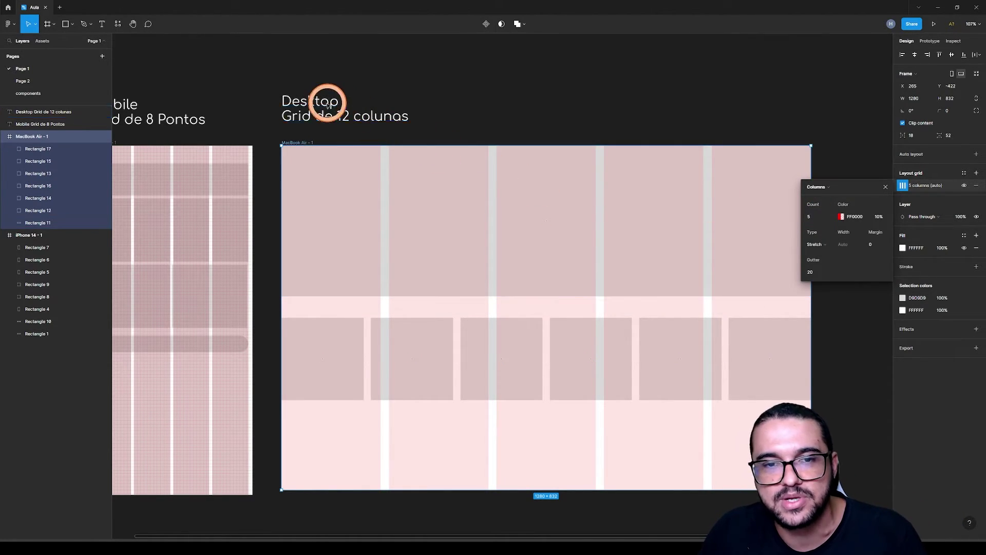
Duplicate the Desktop heading, change the copy's text to "grid bootstrap" and place it above the desktop frame's upper-right corner
{"action": "left_click_drag", "start_coordinate": [339, 109], "coordinate": [487, 120]}
{"action": "key", "text": "Return"}
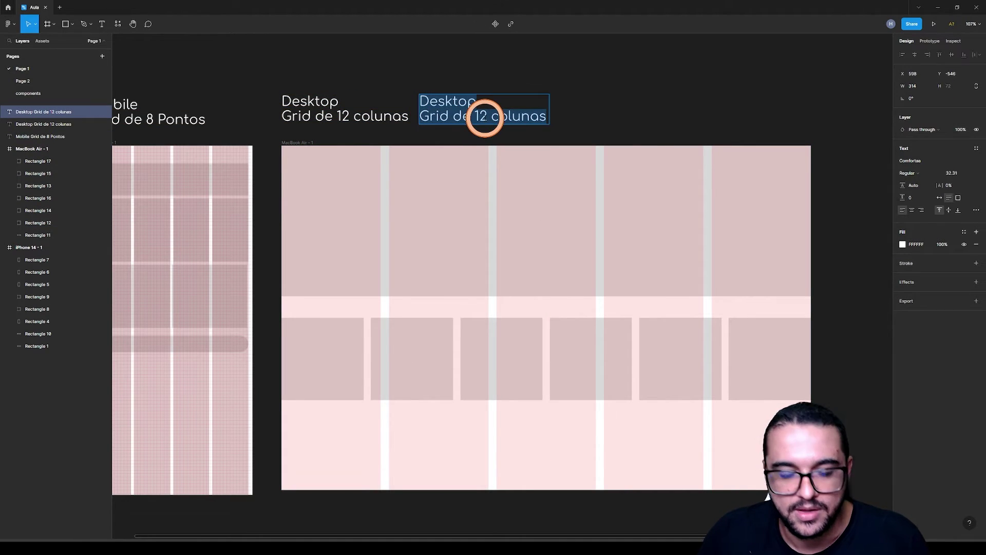
{"action": "type", "text": "grid bootstrap"}
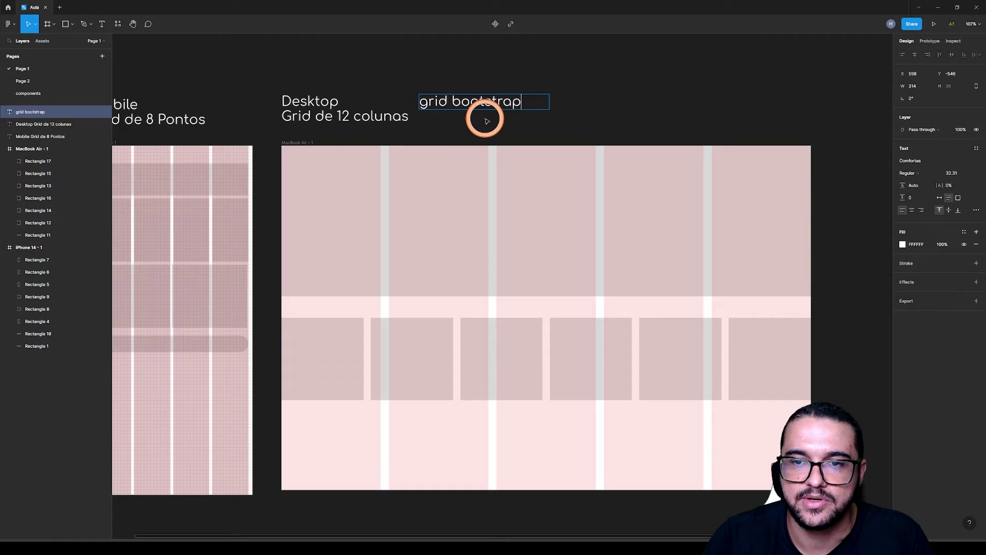
{"action": "key", "text": "Escape"}
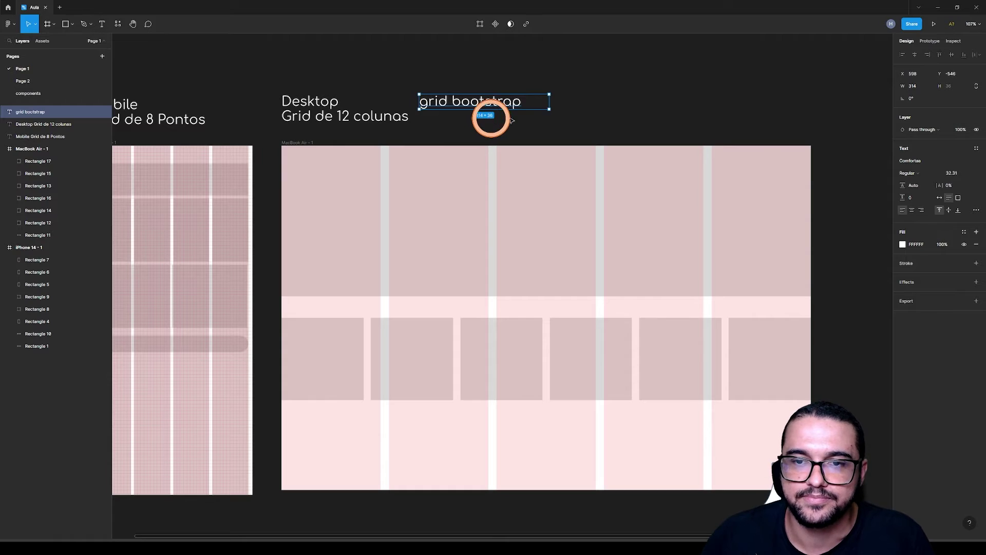
{"action": "left_click_drag", "start_coordinate": [465, 105], "coordinate": [753, 121]}
{"action": "left_click", "coordinate": [723, 78]}
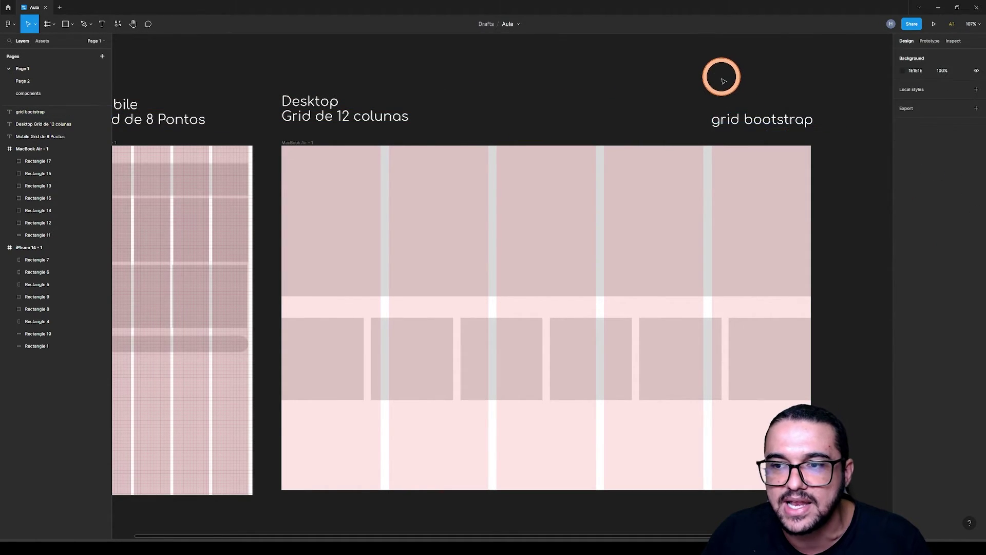
Set the column count of the MacBook Air - 1 frame's layout grid to 12
{"action": "left_click", "coordinate": [296, 141]}
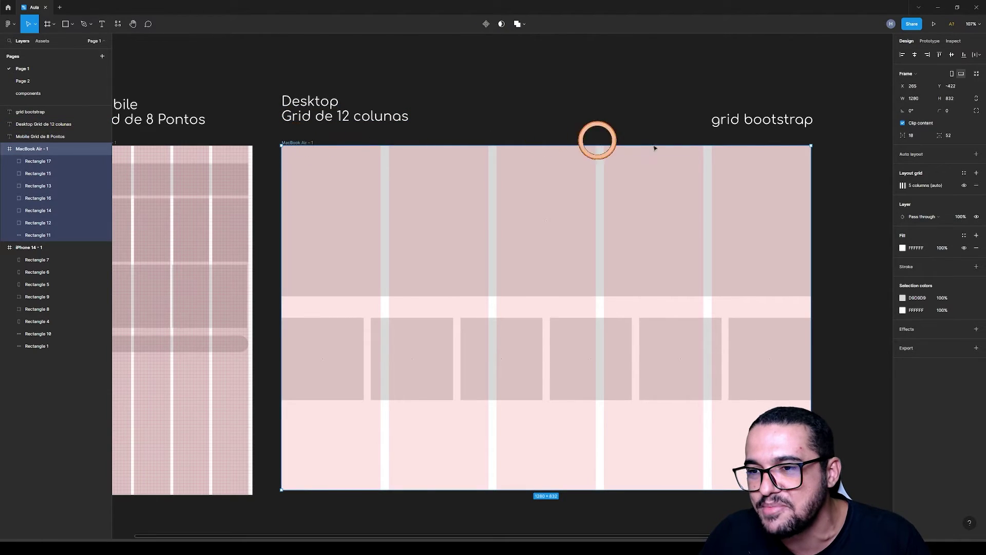
{"action": "left_click", "coordinate": [903, 186]}
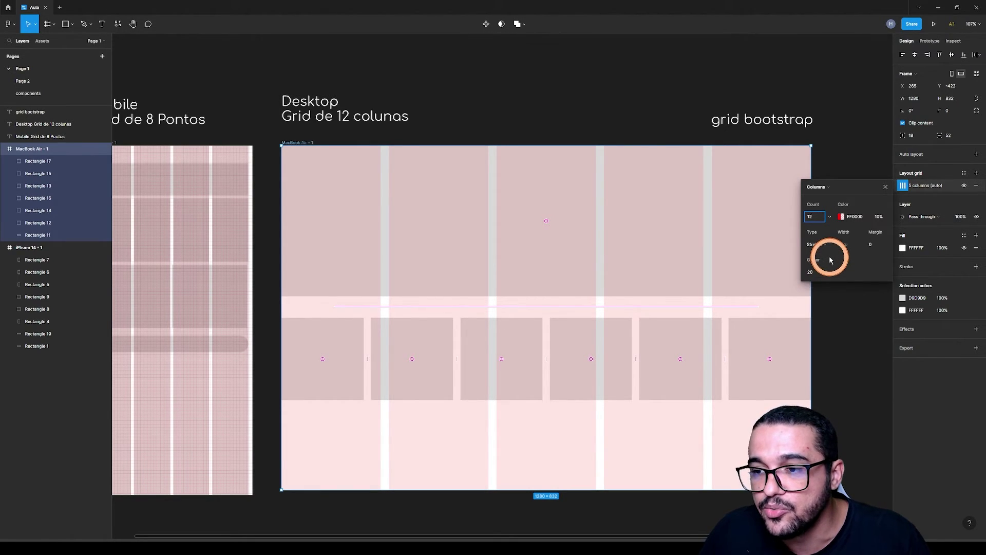
{"action": "type", "text": "12"}
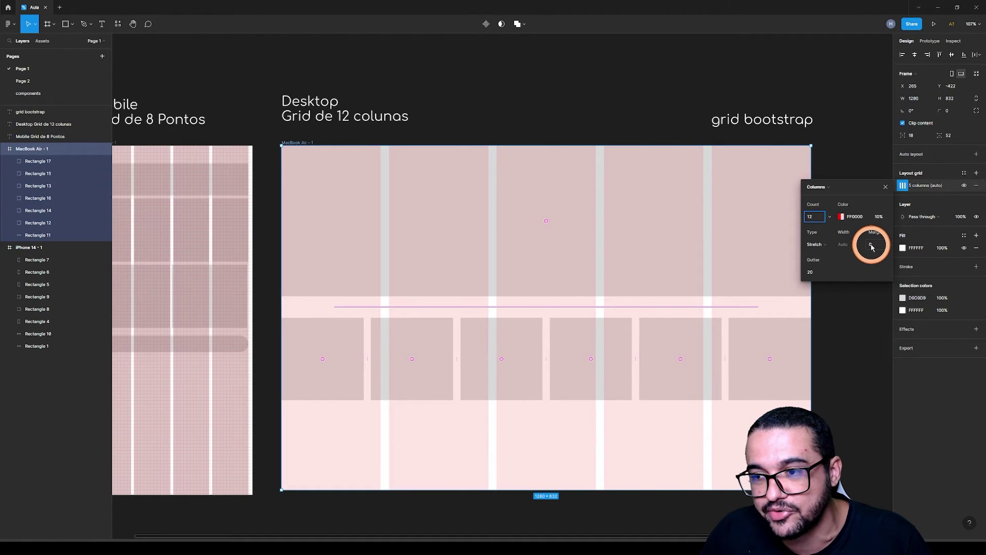
{"action": "left_click", "coordinate": [873, 246]}
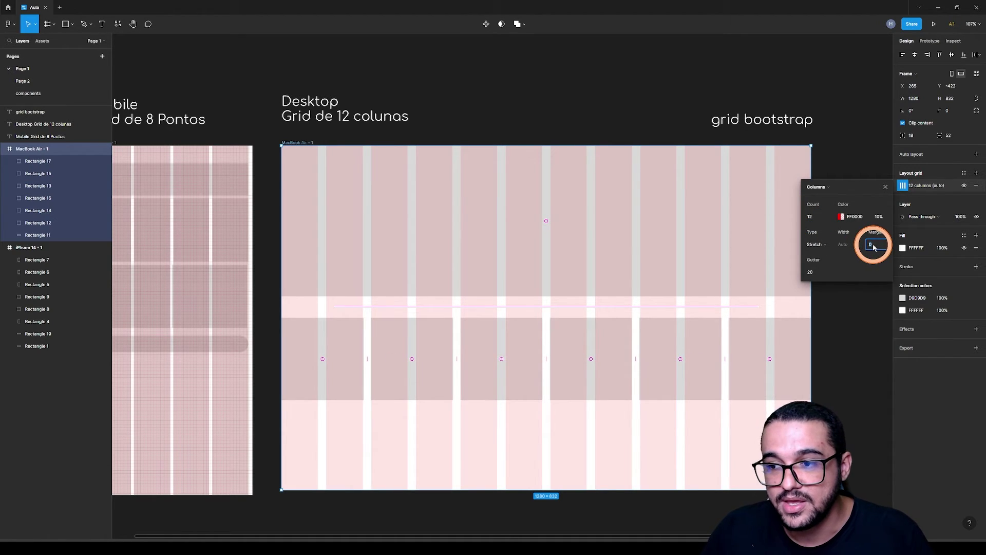
{"action": "left_click", "coordinate": [493, 103]}
Duplicate the banner rectangle lower in the desktop frame, set the copy's width to 1080 px and centre it horizontally
{"action": "left_click", "coordinate": [463, 214]}
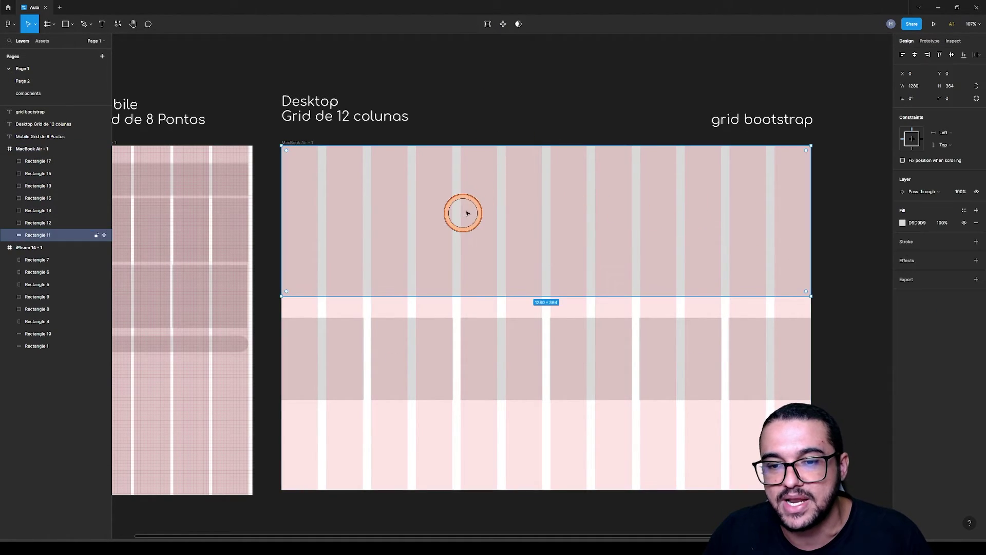
{"action": "left_click_drag", "start_coordinate": [463, 214], "coordinate": [371, 246]}
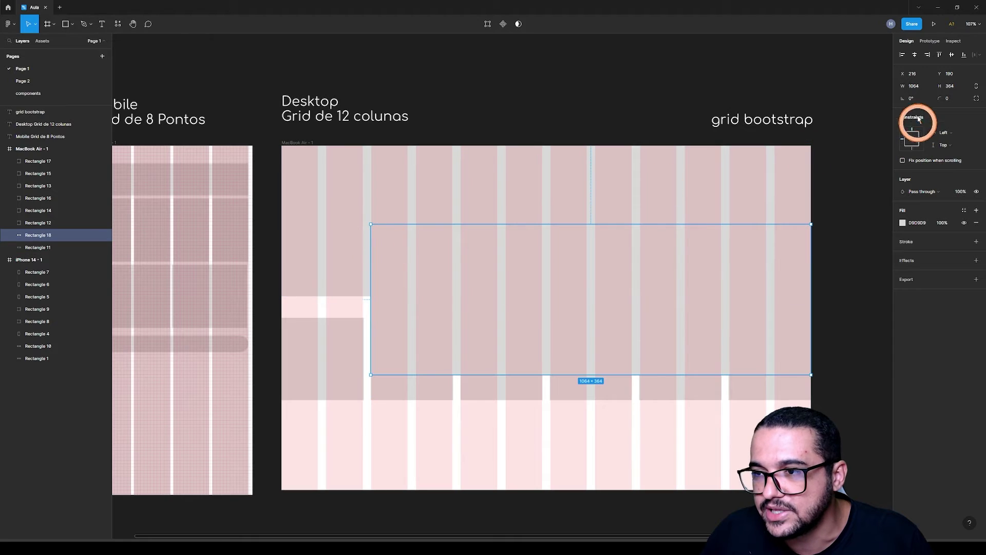
{"action": "left_click", "coordinate": [951, 86]}
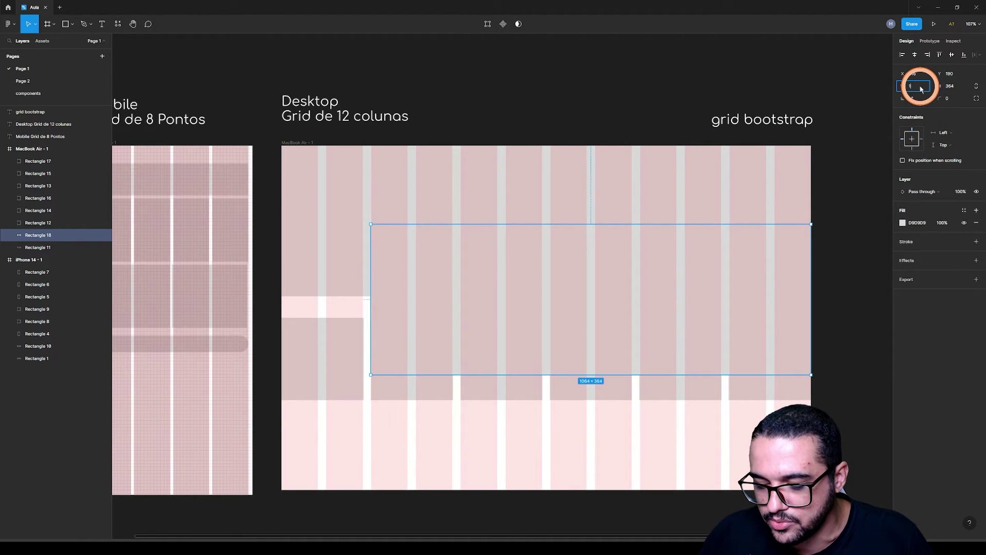
{"action": "left_click", "coordinate": [295, 142]}
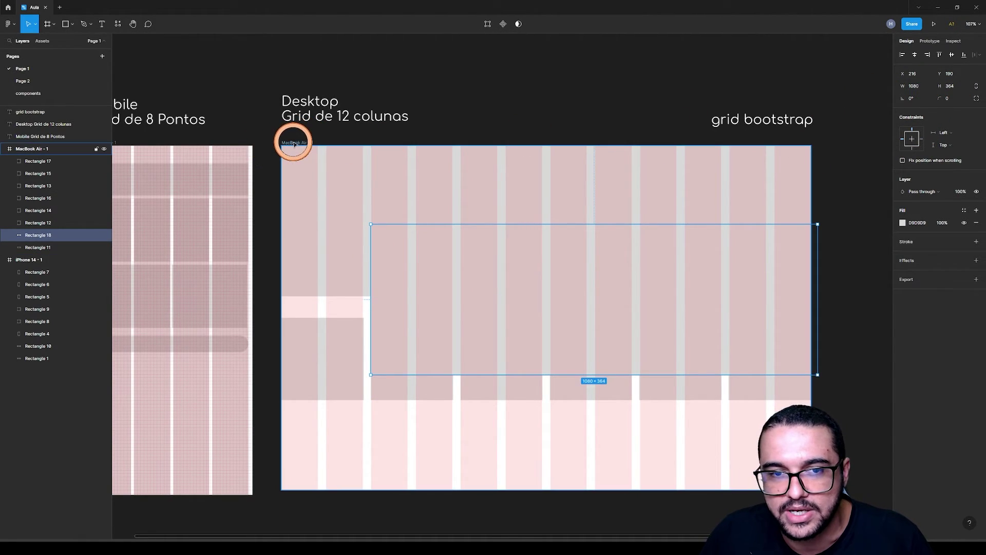
{"action": "left_click", "coordinate": [916, 54]}
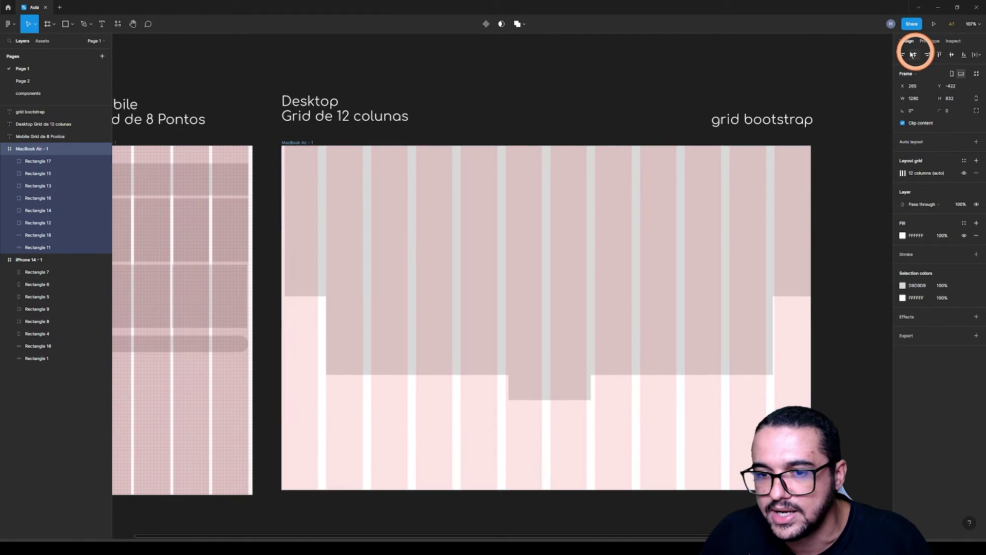
{"action": "left_click", "coordinate": [632, 236]}
{"action": "left_click", "coordinate": [647, 347]}
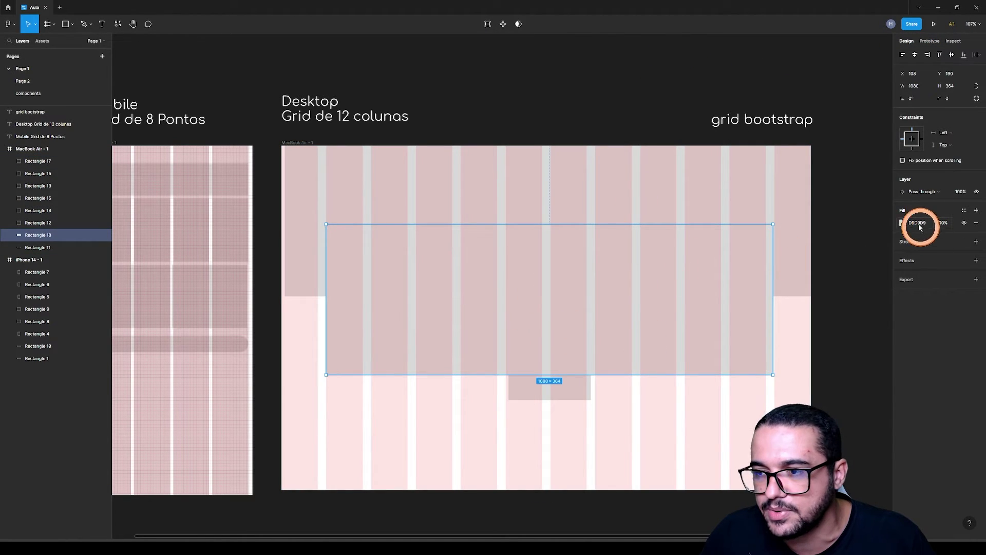
Fill the 1080 px wide rectangle with red
{"action": "left_click", "coordinate": [902, 222]}
{"action": "left_click", "coordinate": [864, 249]}
{"action": "left_click", "coordinate": [476, 41]}
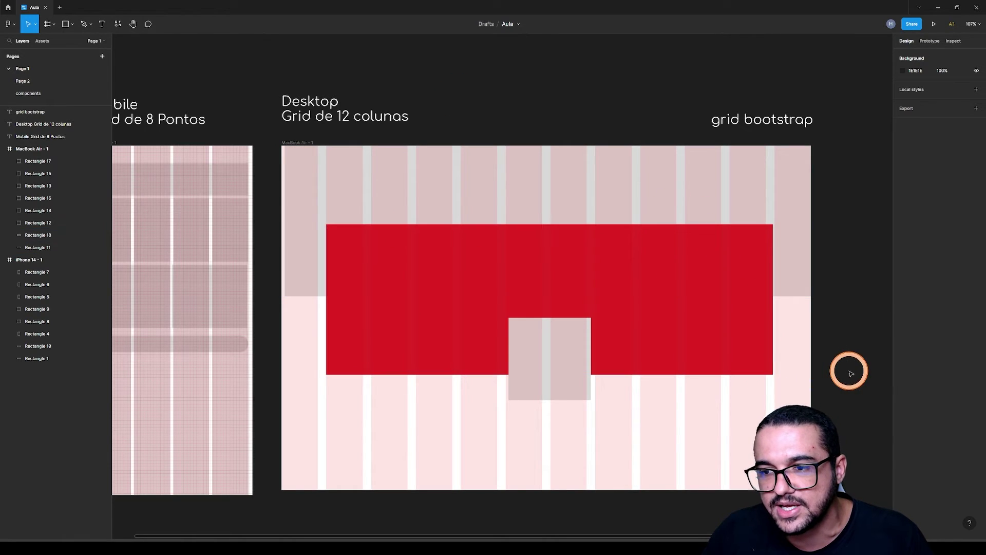
Draw a helper rectangle between the frame's left edge and the red block, and set the layout grid's margin to inset the columns
{"action": "scroll", "coordinate": [786, 276], "scroll_direction": "up", "scroll_amount": 1}
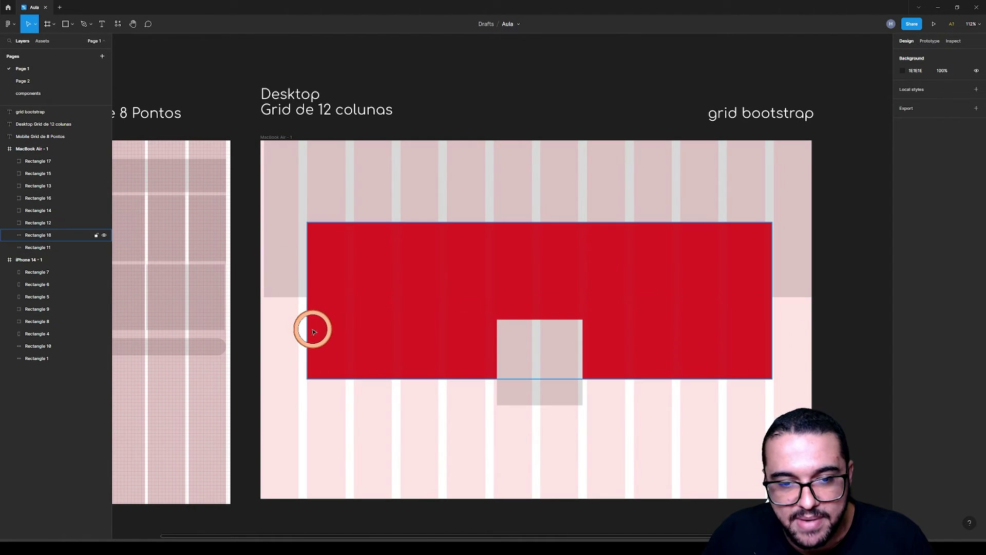
{"action": "key", "text": "r"}
{"action": "left_click_drag", "start_coordinate": [308, 323], "coordinate": [277, 341]}
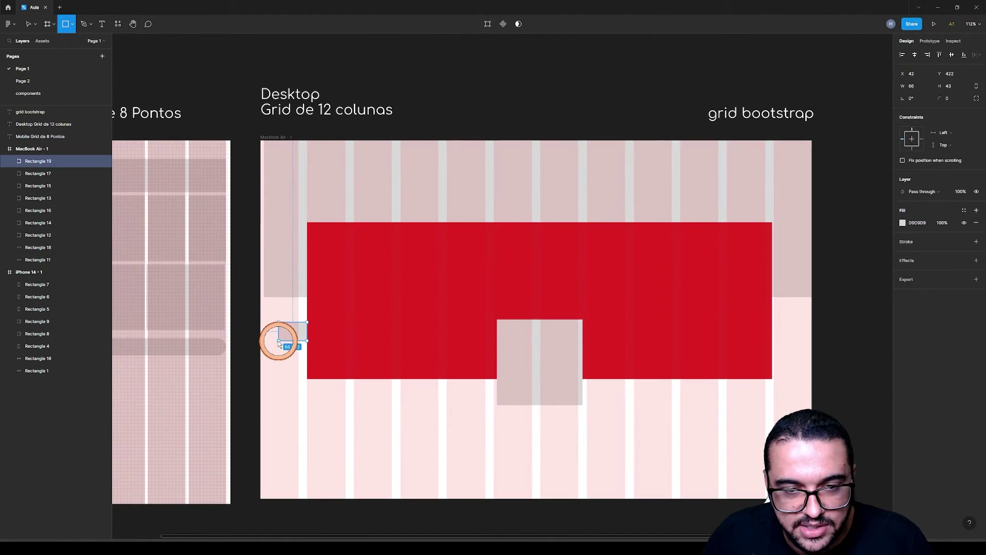
{"action": "left_click", "coordinate": [872, 233]}
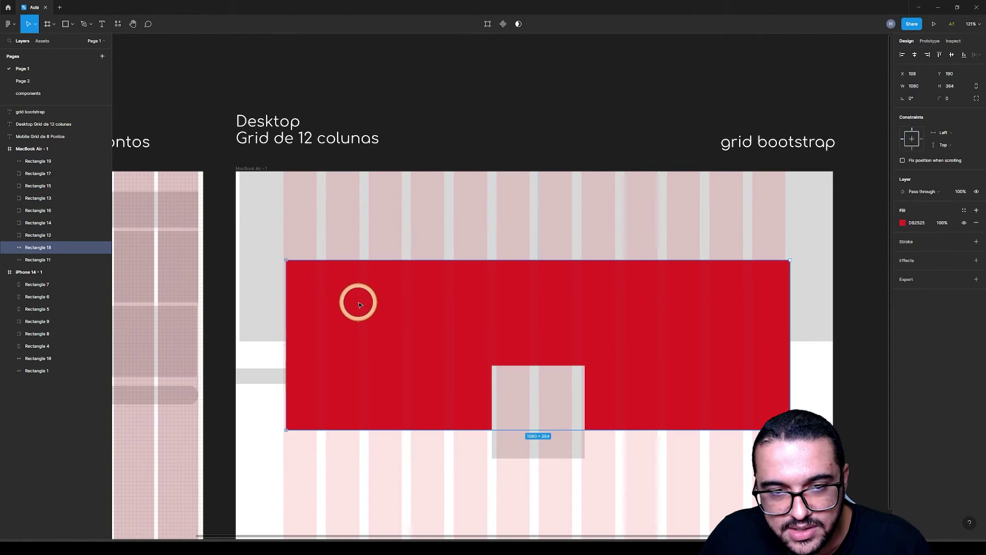
Move the red rectangle to X 102 at the first column and check its right edge against the last column
{"action": "left_click_drag", "start_coordinate": [359, 302], "coordinate": [358, 303]}
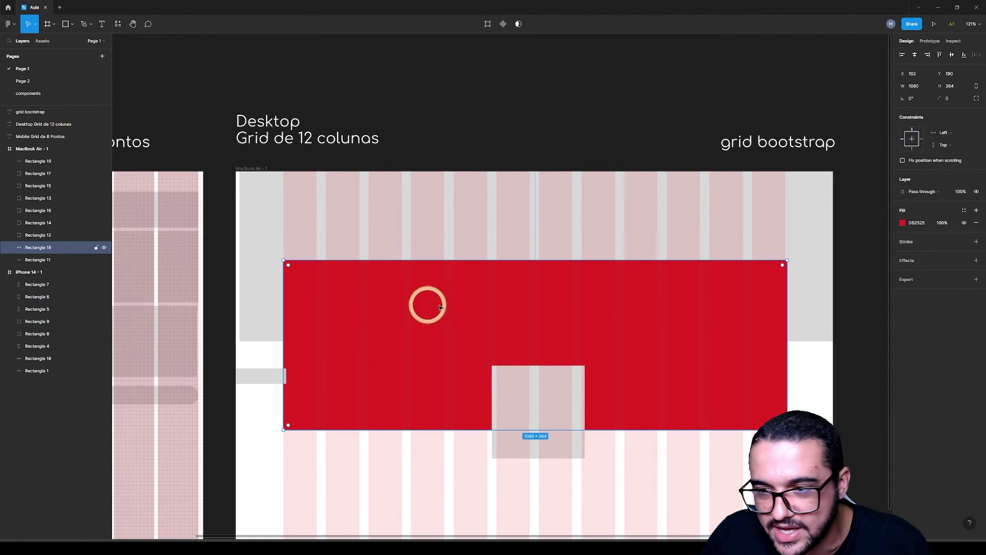
{"action": "scroll", "coordinate": [799, 297], "scroll_direction": "up", "scroll_amount": 5}
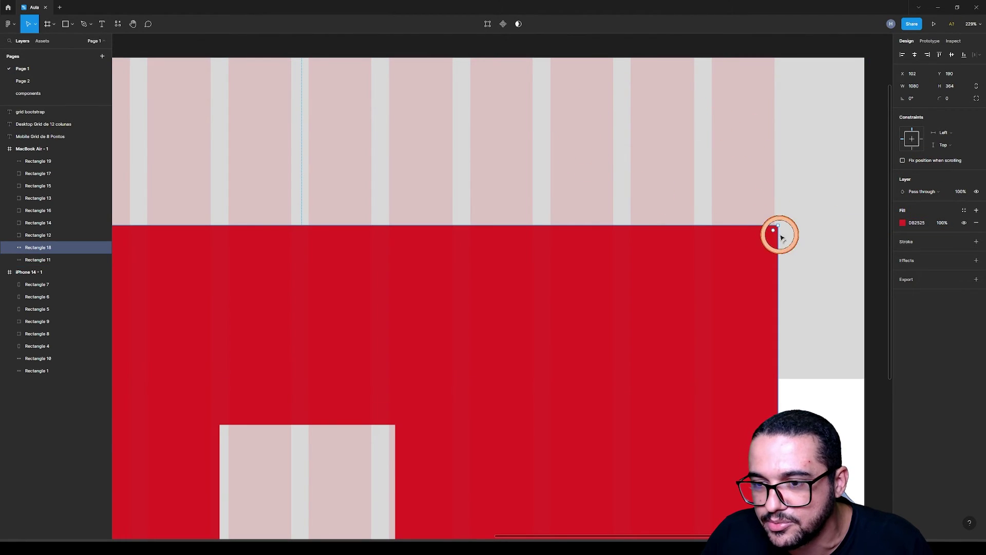
{"action": "scroll", "coordinate": [683, 232], "scroll_direction": "down", "scroll_amount": 2}
{"action": "scroll", "coordinate": [587, 234], "scroll_direction": "down", "scroll_amount": 5}
Replace the squares and red block with one red rectangle of 1076 × 131 px at X 102, Y 416, spanning all 12 columns
{"action": "left_click_drag", "start_coordinate": [747, 308], "coordinate": [683, 299]}
{"action": "scroll", "coordinate": [703, 291], "scroll_direction": "up", "scroll_amount": 3}
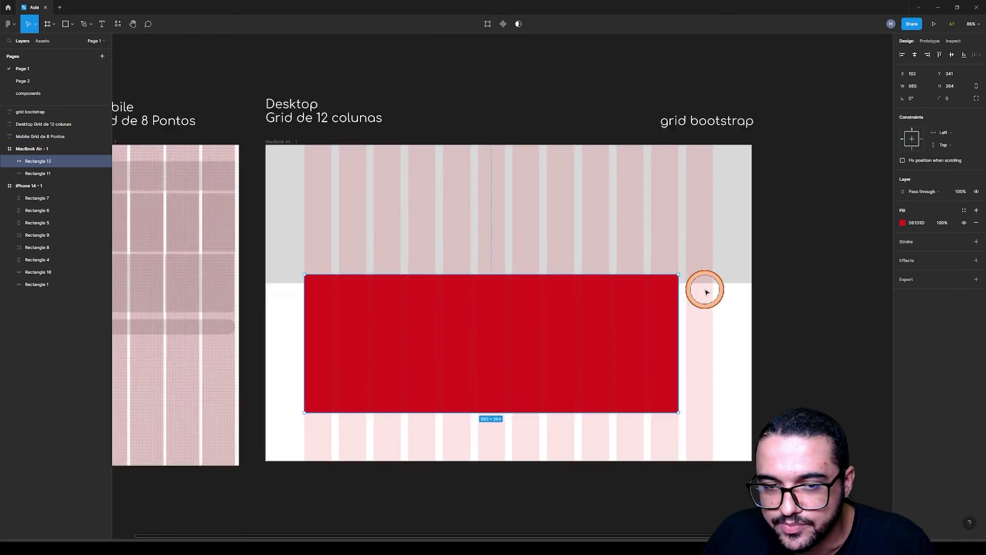
{"action": "scroll", "coordinate": [493, 319], "scroll_direction": "down", "scroll_amount": 3}
{"action": "left_click_drag", "start_coordinate": [452, 330], "coordinate": [452, 223]}
{"action": "left_click", "coordinate": [420, 185]}
{"action": "left_click_drag", "start_coordinate": [409, 184], "coordinate": [396, 218]}
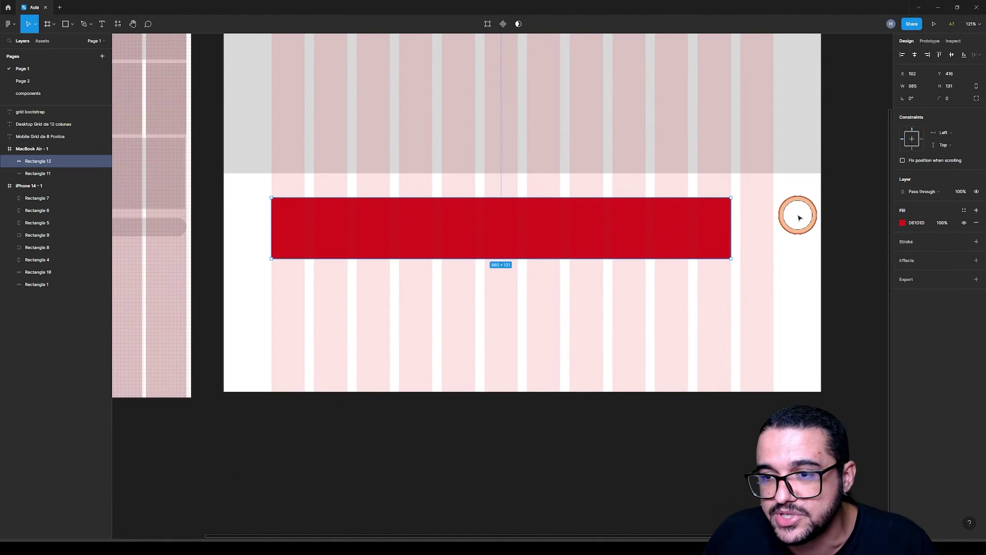
{"action": "left_click_drag", "start_coordinate": [734, 225], "coordinate": [774, 223]}
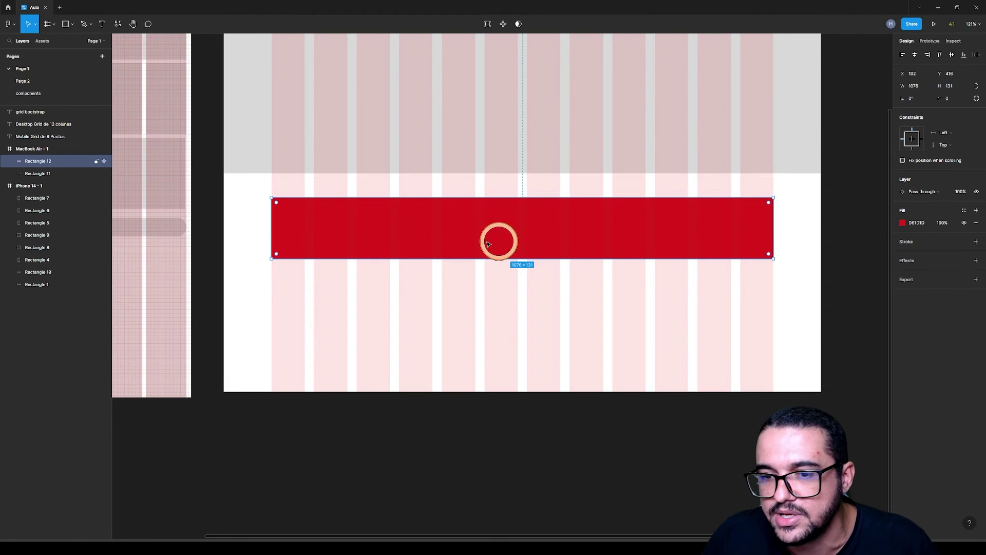
Copy the red bar to Y 570, narrow it to three columns (254 px) and duplicate it into a row of four blocks
{"action": "left_click_drag", "start_coordinate": [409, 238], "coordinate": [401, 303]}
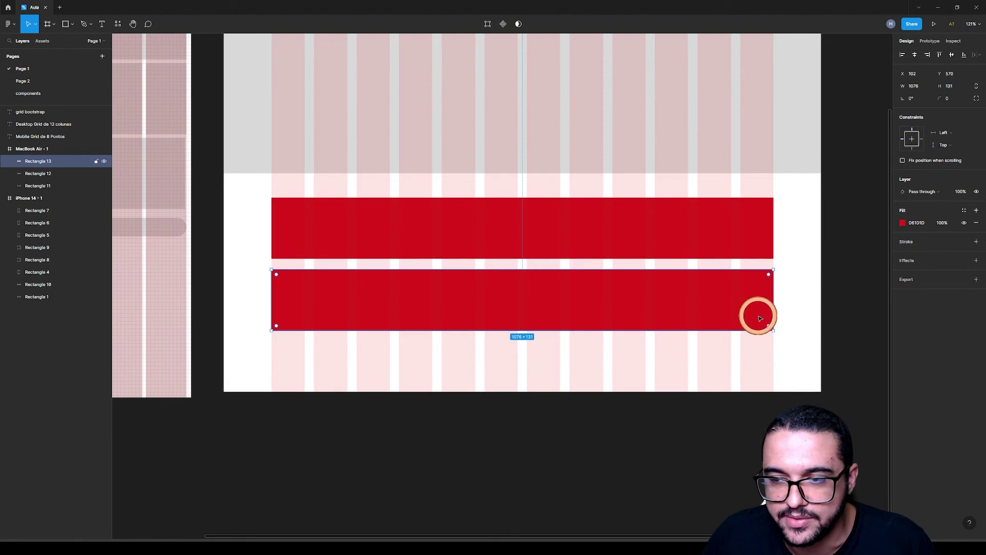
{"action": "left_click_drag", "start_coordinate": [771, 301], "coordinate": [515, 279]}
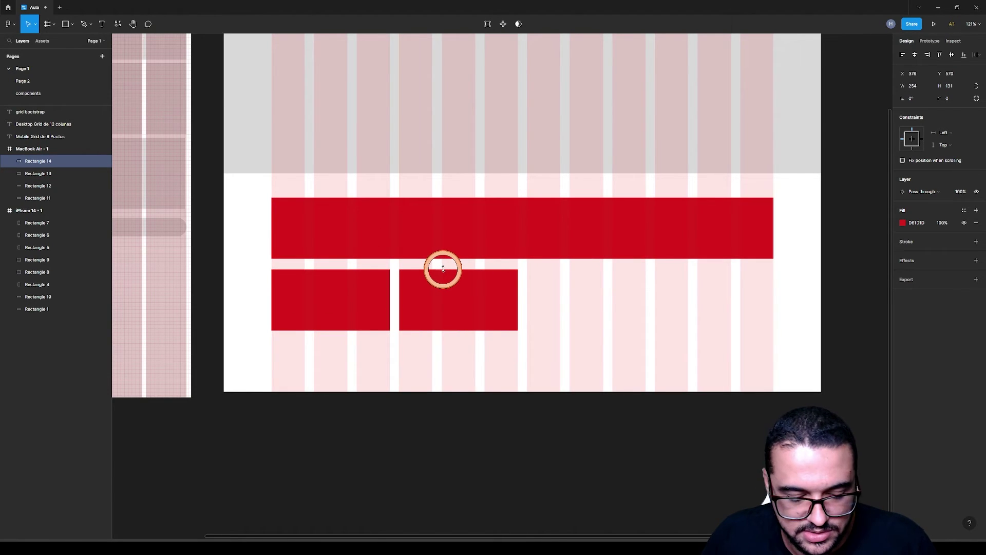
{"action": "key", "text": "ctrl+d"}
{"action": "key", "text": "ctrl+d"}
{"action": "left_click", "coordinate": [815, 343]}
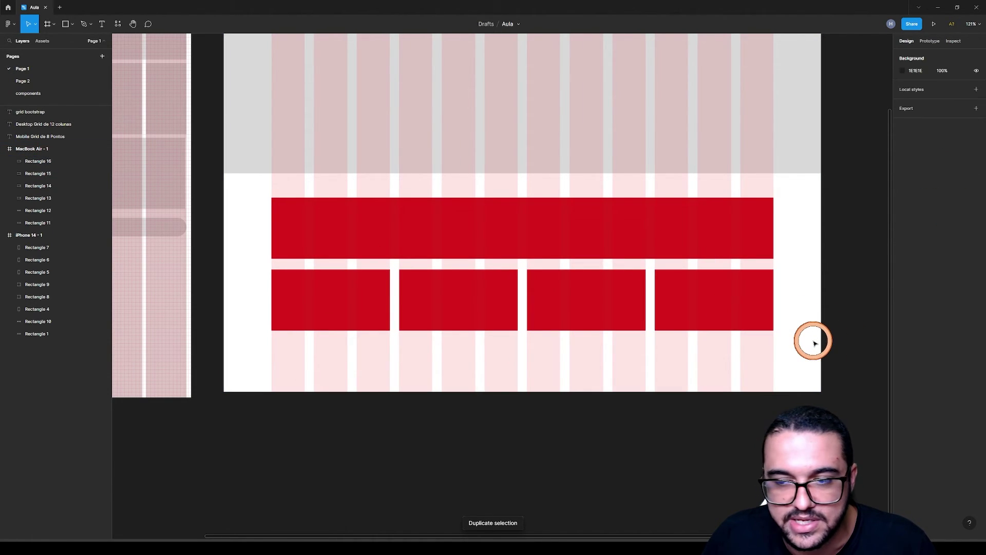
Copy the row's last block to Y 724 directly beneath it and extend the desktop frame downward to make room
{"action": "left_click_drag", "start_coordinate": [703, 310], "coordinate": [692, 370]}
{"action": "scroll", "coordinate": [672, 367], "scroll_direction": "down", "scroll_amount": 2}
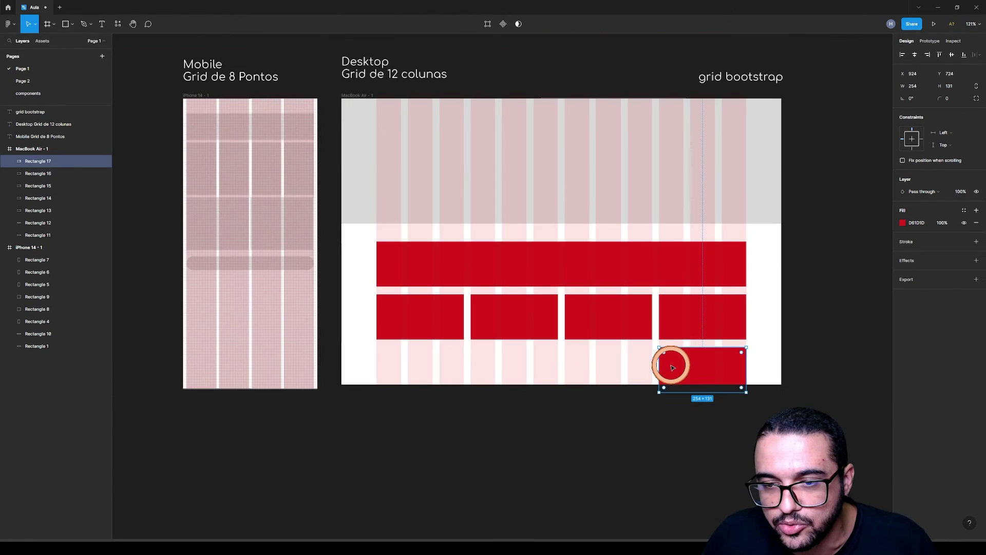
{"action": "left_click", "coordinate": [349, 95]}
{"action": "left_click_drag", "start_coordinate": [537, 390], "coordinate": [522, 534]}
{"action": "left_click", "coordinate": [850, 302]}
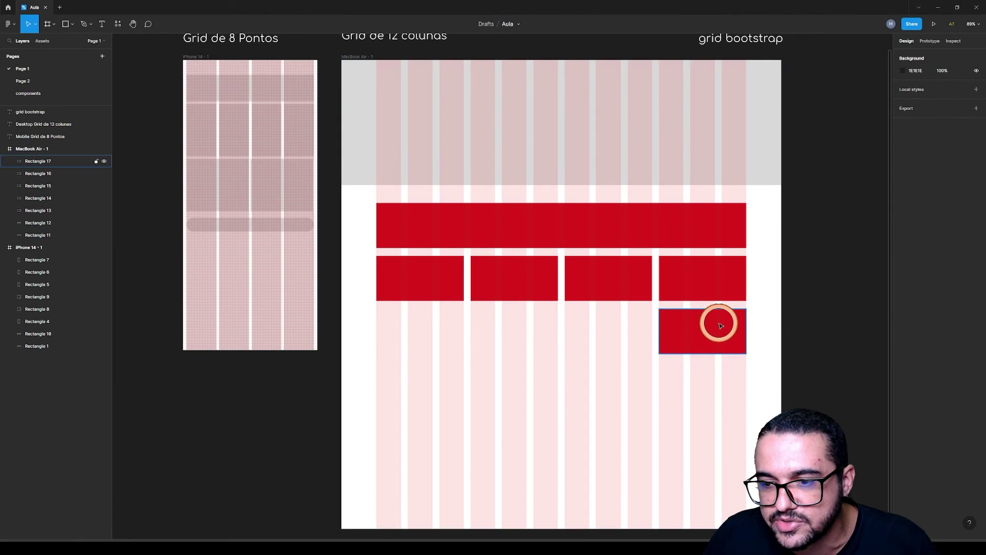
Widen the block at Y 724 to four columns (345 px) and duplicate it into a row of three across the grid
{"action": "left_click", "coordinate": [718, 322]}
{"action": "left_click_drag", "start_coordinate": [651, 326], "coordinate": [473, 321]}
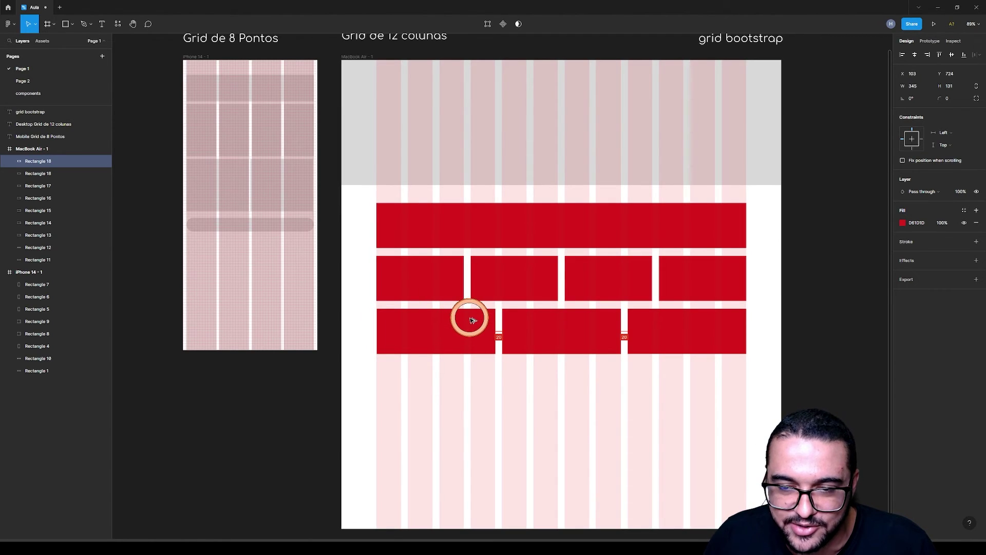
{"action": "left_click", "coordinate": [545, 367]}
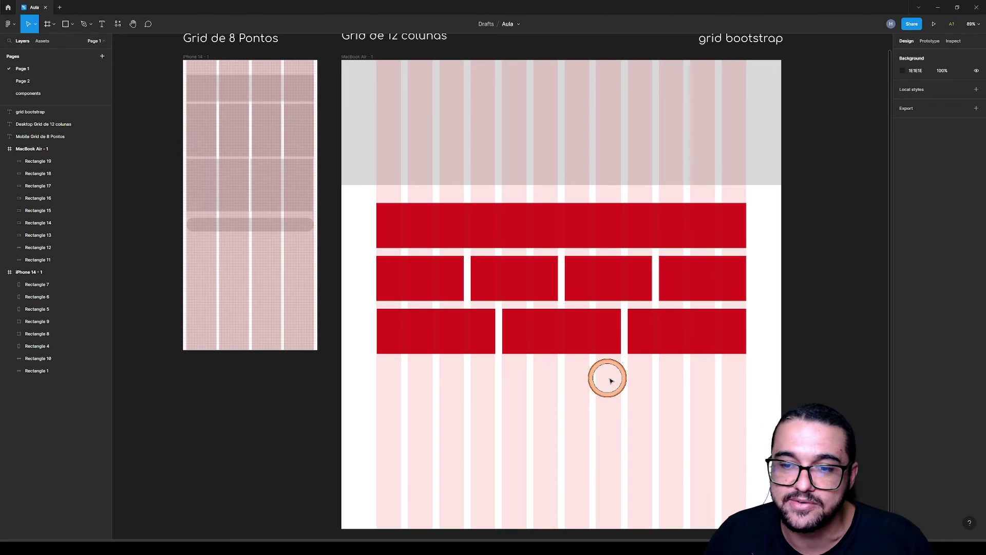
Fill the grey 1280 × 364 px banner with the red D61D1D sampled from the blocks below
{"action": "scroll", "coordinate": [606, 126], "scroll_direction": "up", "scroll_amount": 2}
{"action": "left_click", "coordinate": [520, 122]}
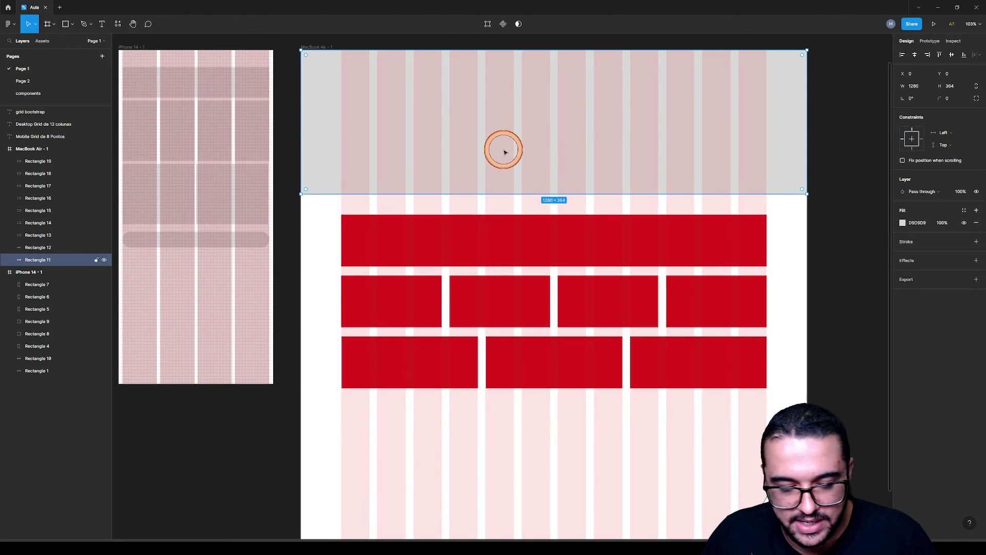
{"action": "key", "text": "i"}
{"action": "left_click", "coordinate": [518, 246]}
{"action": "scroll", "coordinate": [529, 245], "scroll_direction": "up", "scroll_amount": 3}
{"action": "scroll", "coordinate": [529, 244], "scroll_direction": "right", "scroll_amount": 3}
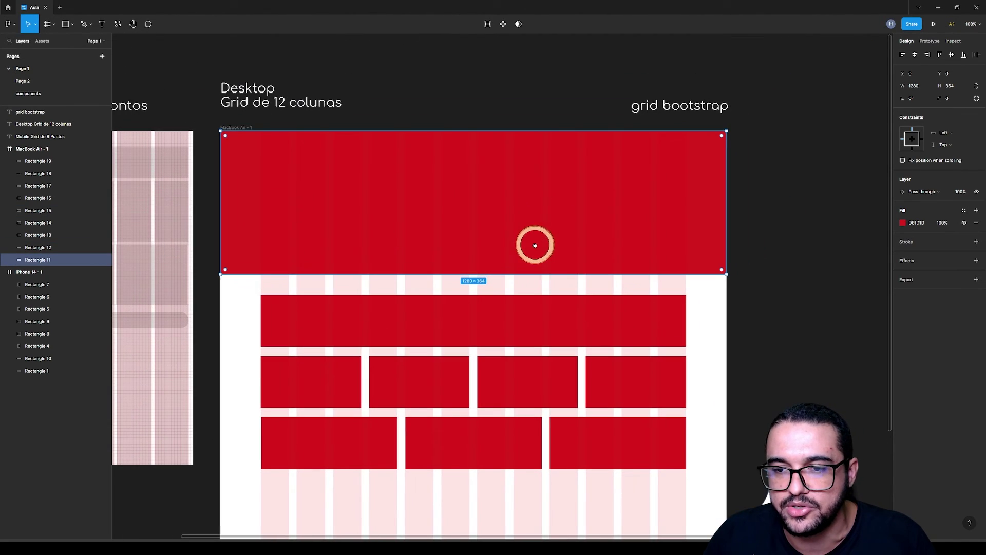
Hide the layout grids to view the block layouts without columns
{"action": "left_click", "coordinate": [656, 107]}
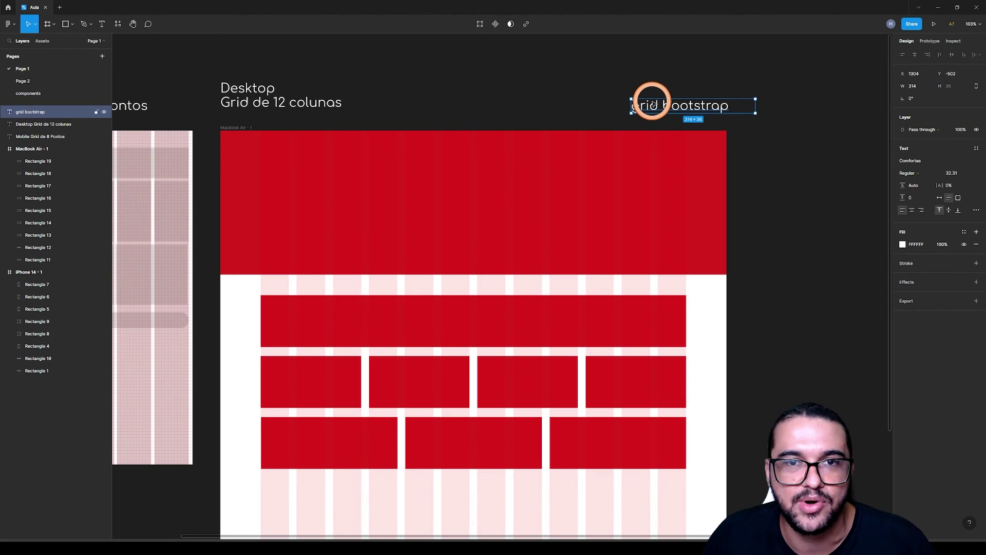
{"action": "left_click", "coordinate": [544, 97]}
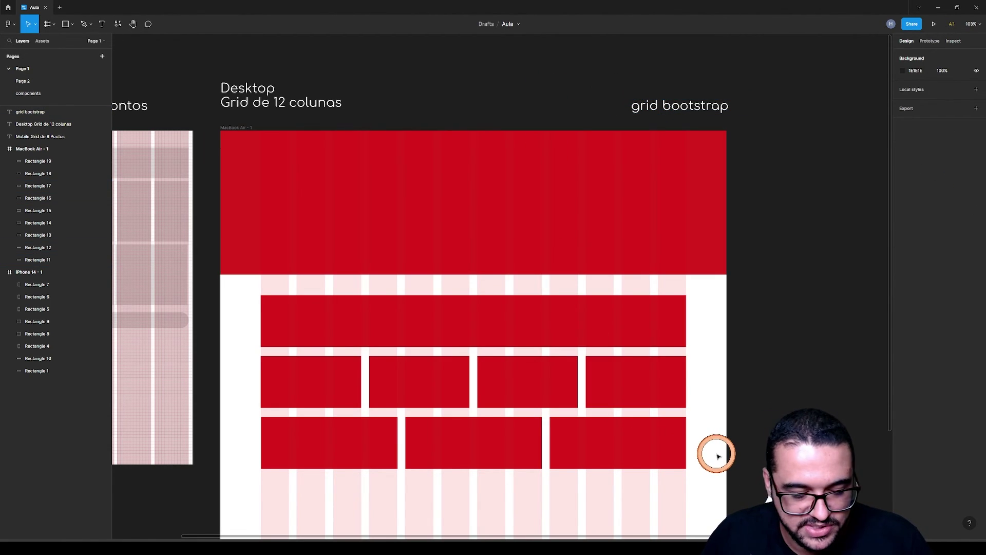
{"action": "key", "text": "ctrl+shift+4"}
{"action": "scroll", "coordinate": [709, 419], "scroll_direction": "down", "scroll_amount": 3}
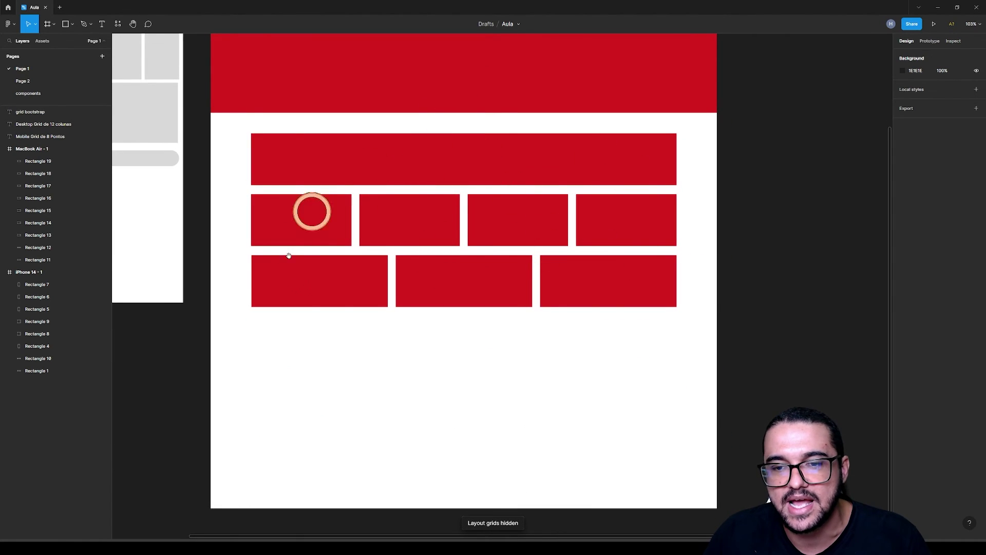
Select the mobile frame, show the layout grids, and examine the gaps between its blocks against the 8 px grid and four columns
{"action": "left_click_drag", "start_coordinate": [407, 214], "coordinate": [469, 300]}
{"action": "left_click_drag", "start_coordinate": [258, 234], "coordinate": [349, 260]}
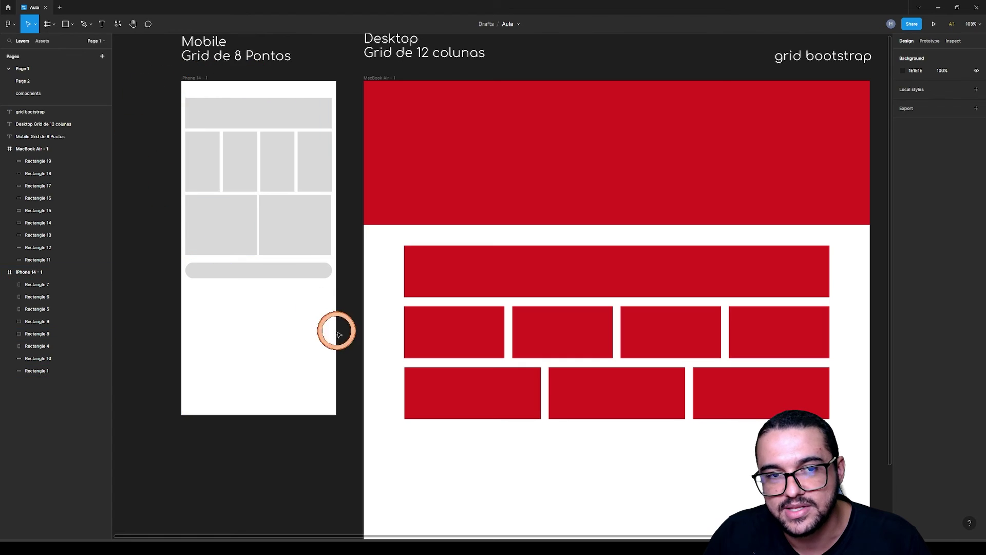
{"action": "left_click", "coordinate": [198, 78]}
{"action": "key", "text": "ctrl+shift+4"}
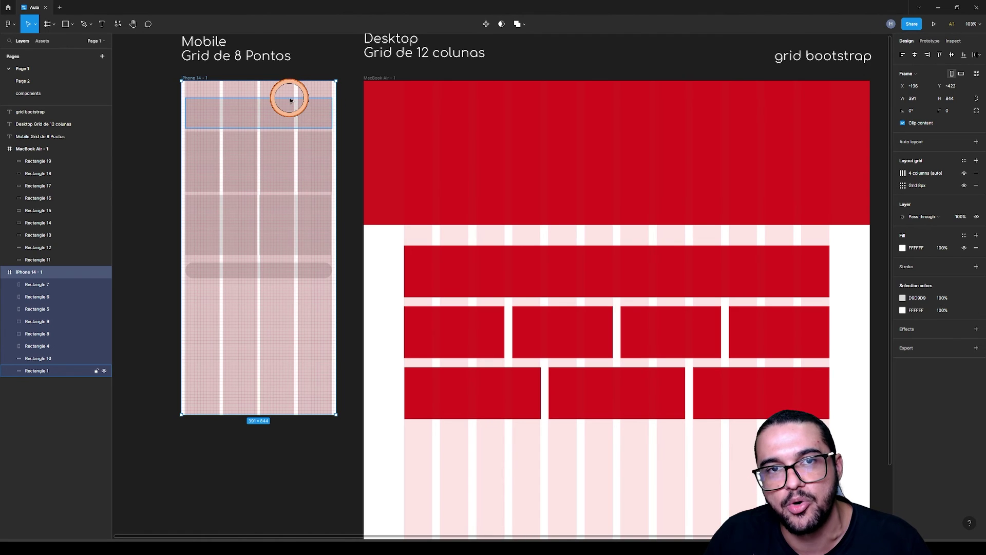
{"action": "scroll", "coordinate": [203, 148], "scroll_direction": "up", "scroll_amount": 5}
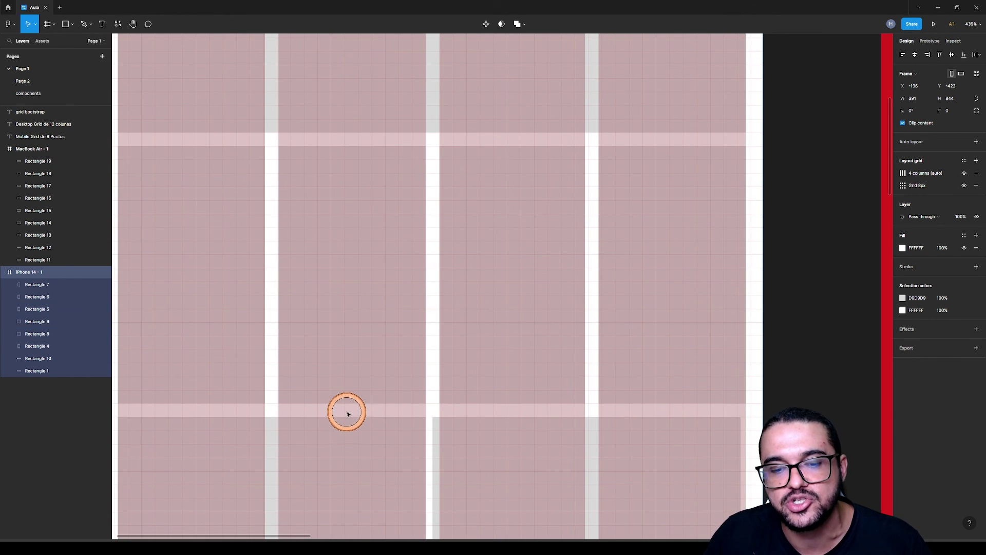
{"action": "scroll", "coordinate": [400, 314], "scroll_direction": "down", "scroll_amount": 5}
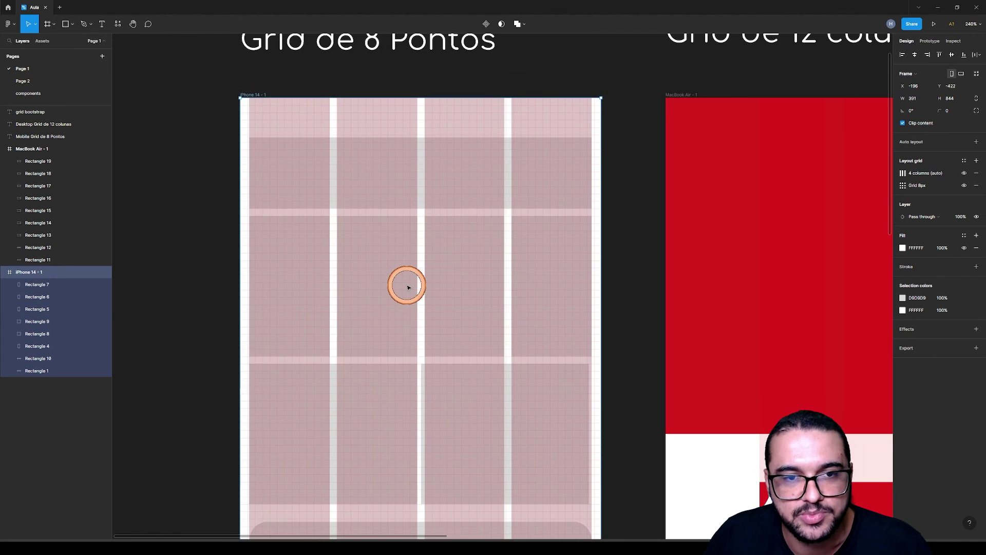
Hide the layout grids again and view the mobile and desktop block layouts side by side
{"action": "key", "text": "ctrl+shift+4"}
{"action": "scroll", "coordinate": [402, 280], "scroll_direction": "down", "scroll_amount": 5}
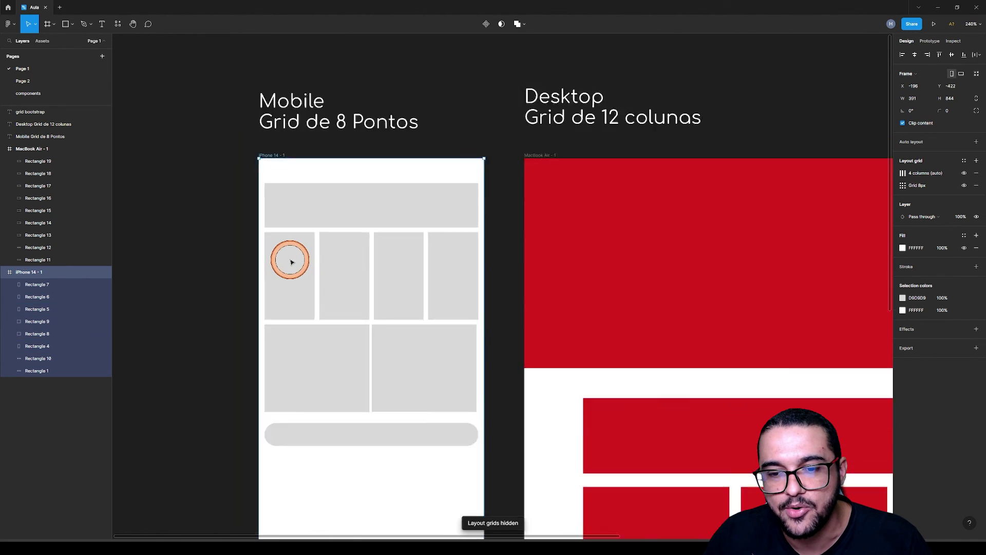
{"action": "scroll", "coordinate": [478, 227], "scroll_direction": "down", "scroll_amount": 3}
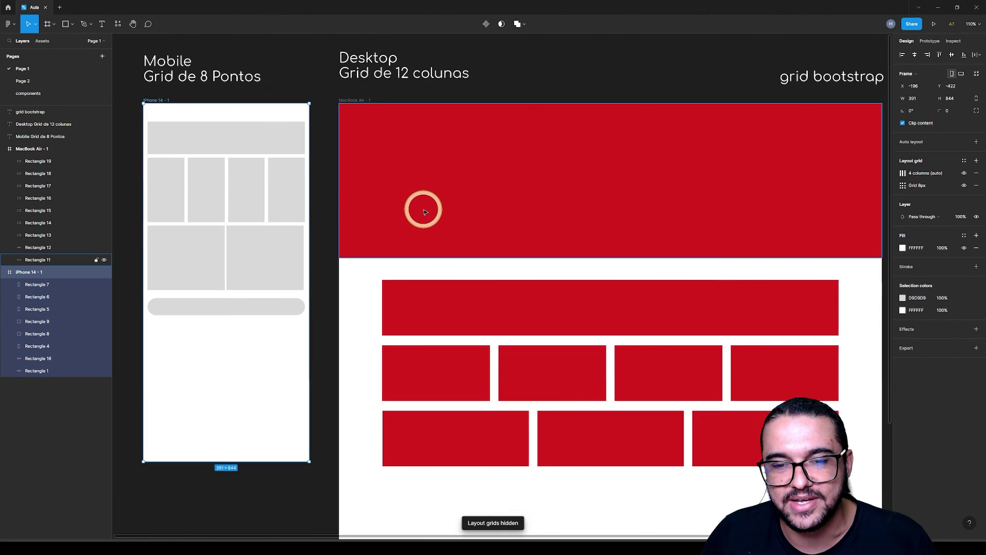